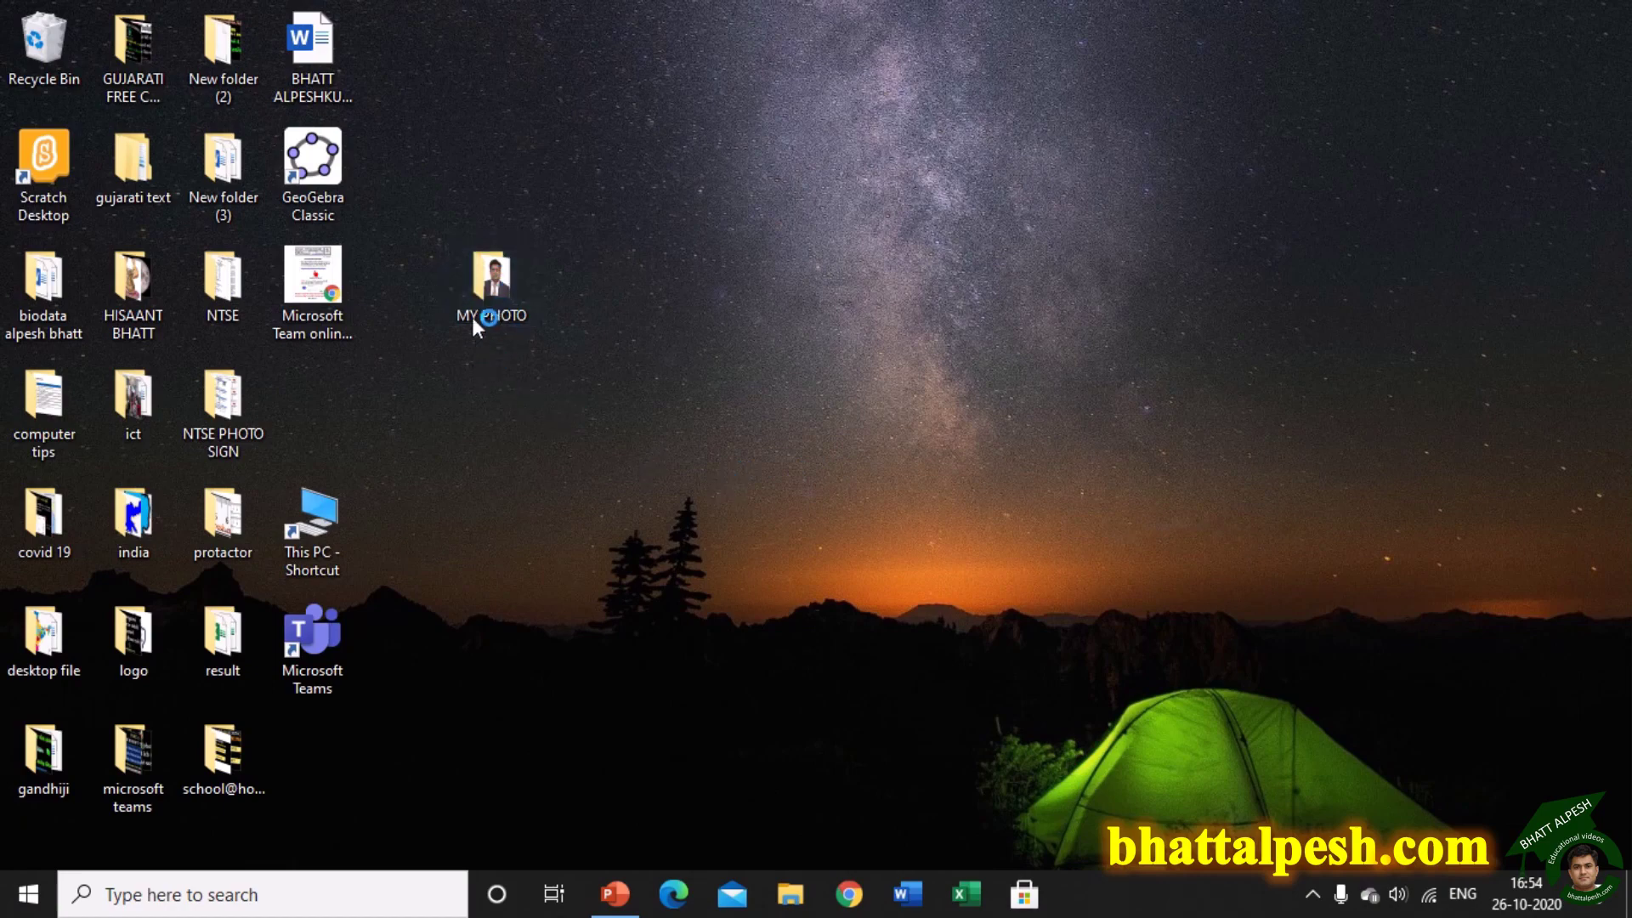
- Open the MY PHOTO folder on the desktop and check the PNG portrait's file type, dimensions and size
{"action": "left_click", "coordinate": [486, 297]}
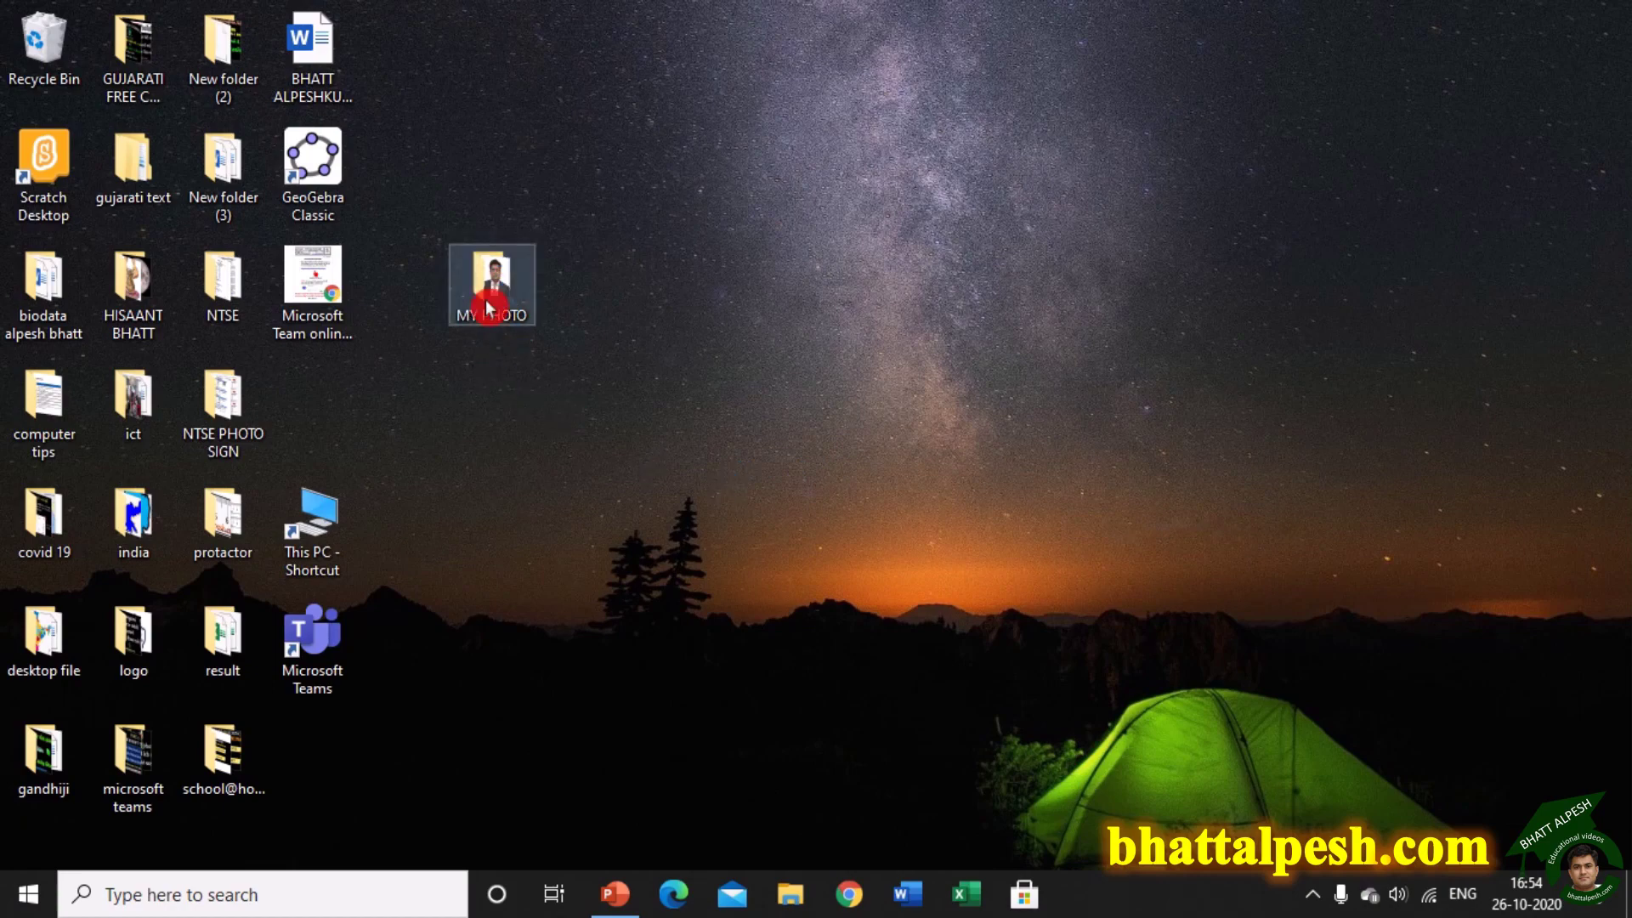
{"action": "double_click", "coordinate": [498, 286]}
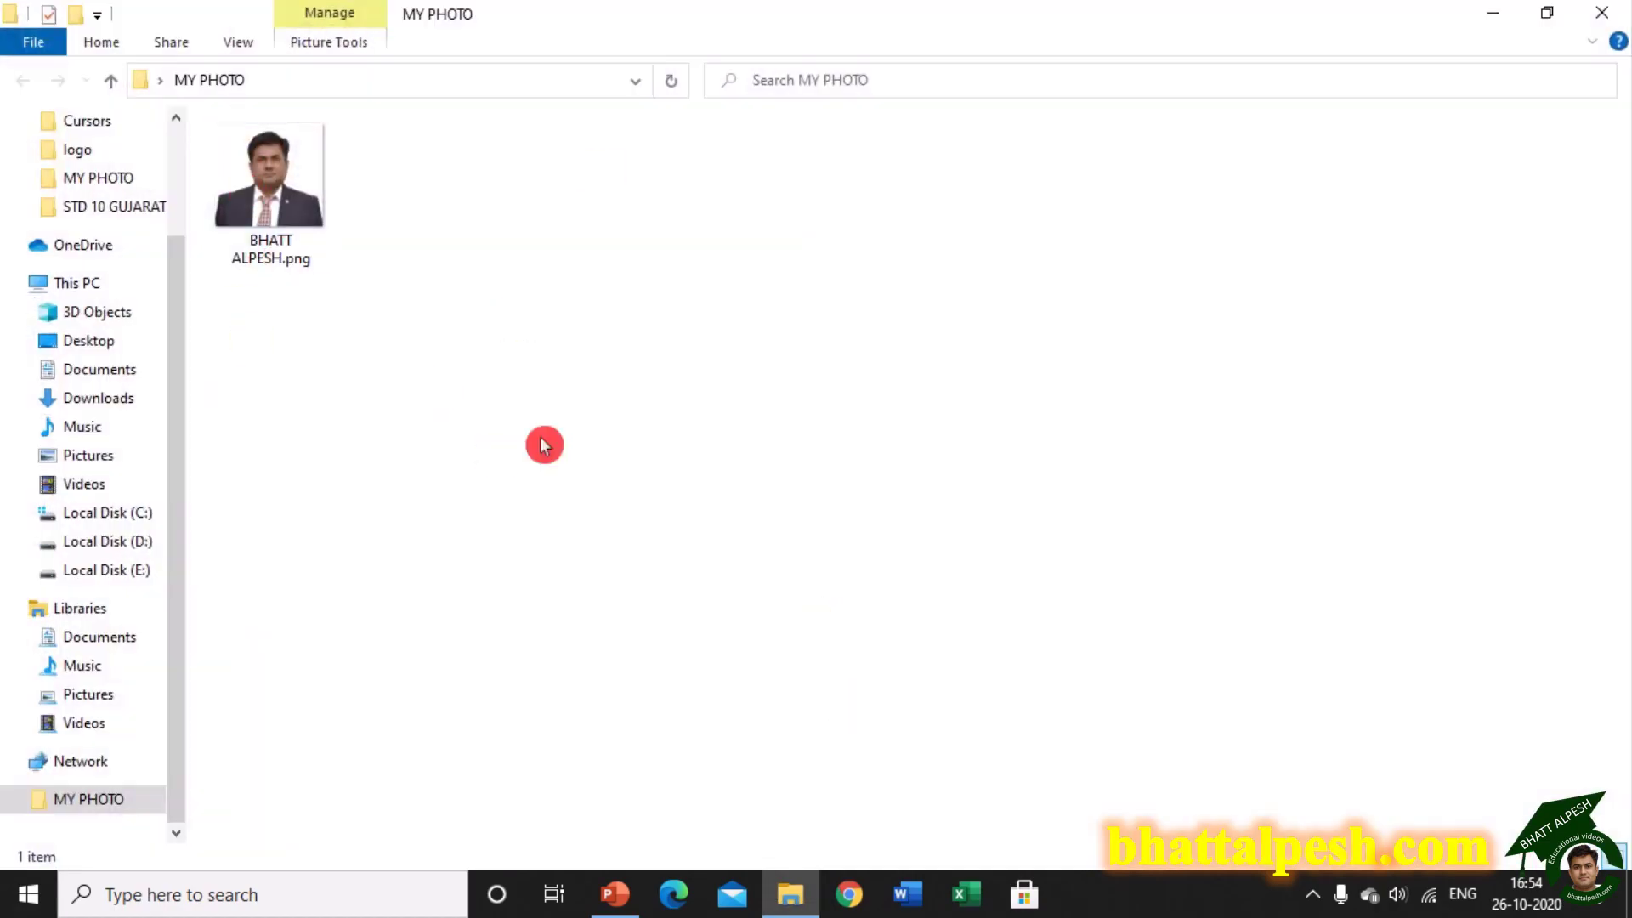
{"action": "left_click", "coordinate": [272, 215]}
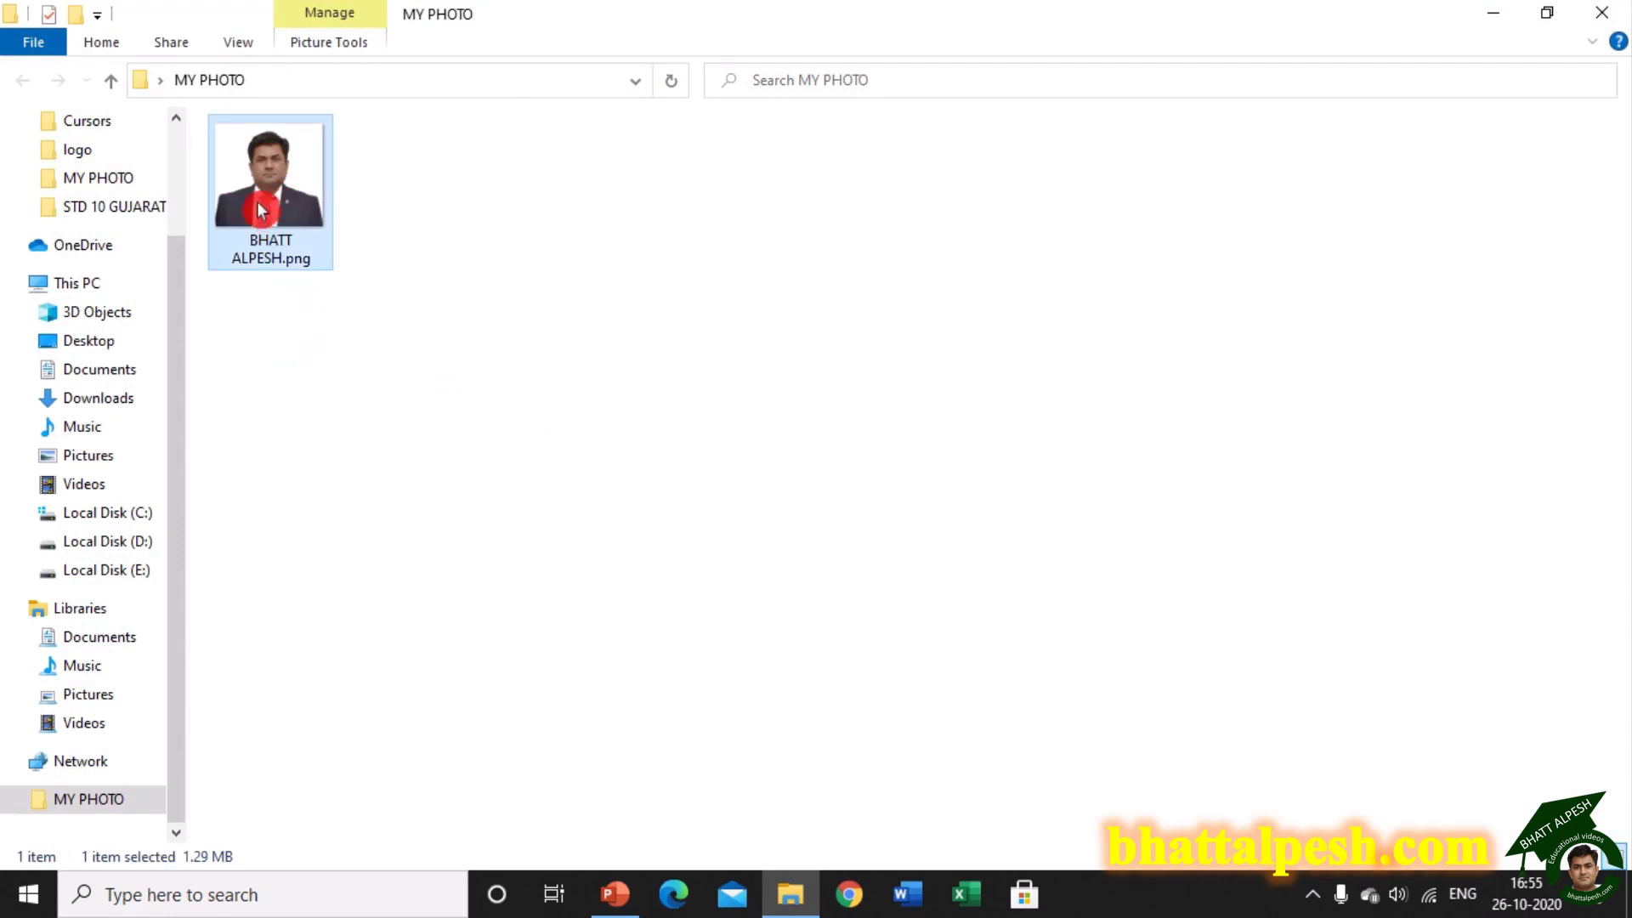
{"action": "mouse_move", "coordinate": [260, 202]}
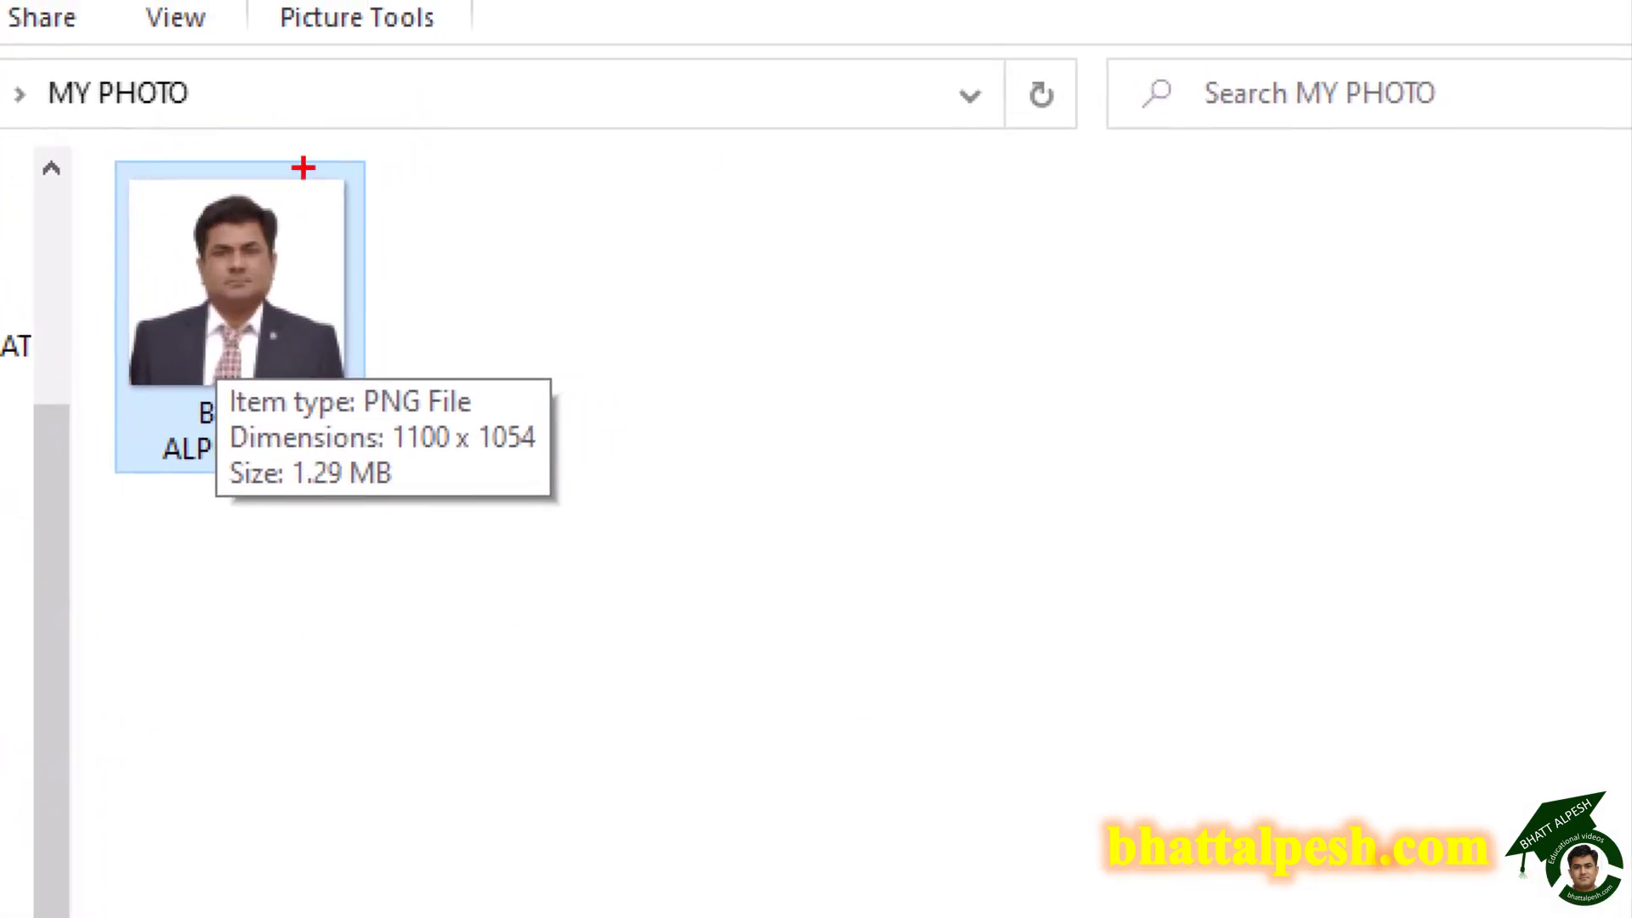
{"action": "mouse_move", "coordinate": [95, 145]}
{"action": "left_mouse_down"}
{"action": "mouse_move", "coordinate": [292, 387]}
{"action": "mouse_move", "coordinate": [529, 564]}
{"action": "mouse_move", "coordinate": [626, 564]}
{"action": "mouse_move", "coordinate": [600, 571]}
{"action": "left_mouse_up"}
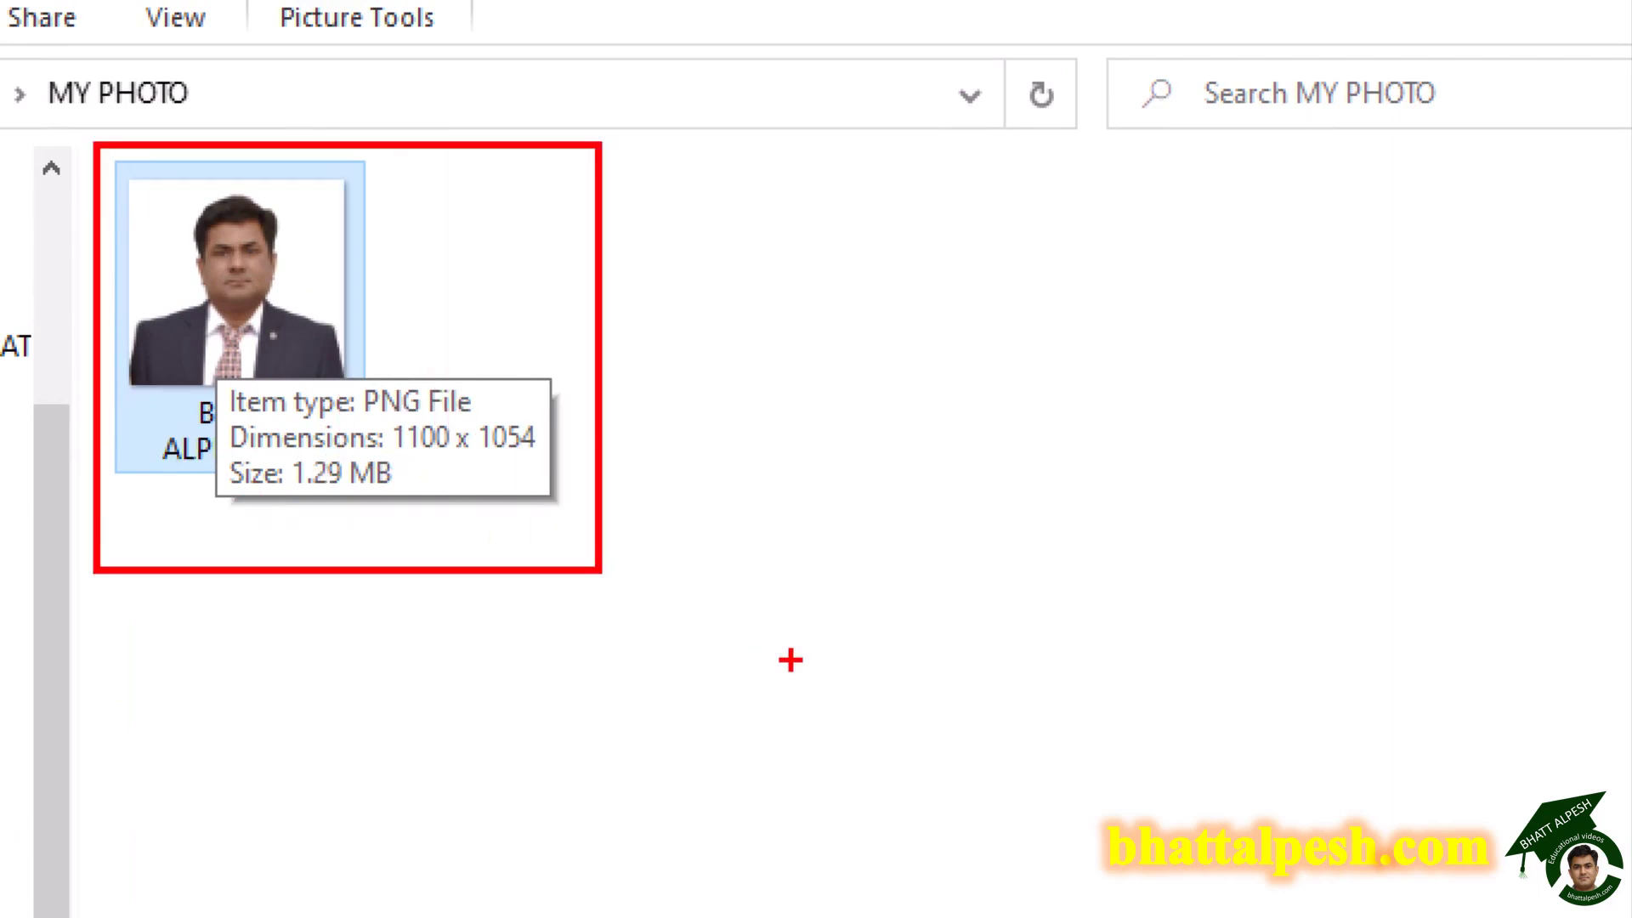
{"action": "key", "text": "Escape"}
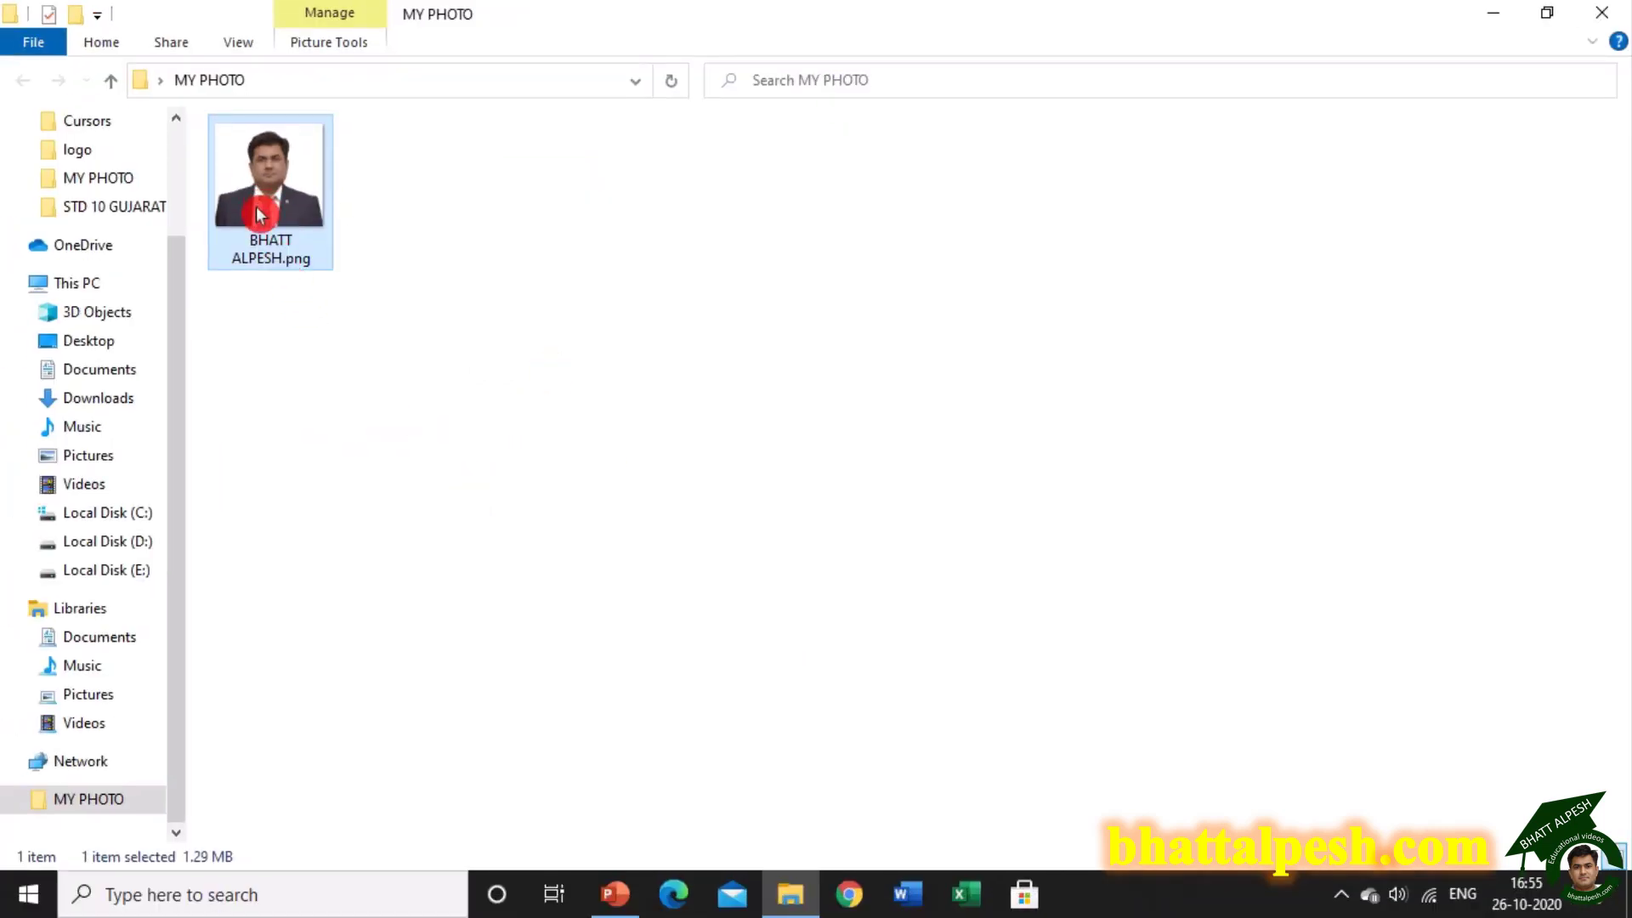
- Examine the PNG portrait's file properties and its size in the folder's selection details
{"action": "mouse_move", "coordinate": [259, 213]}
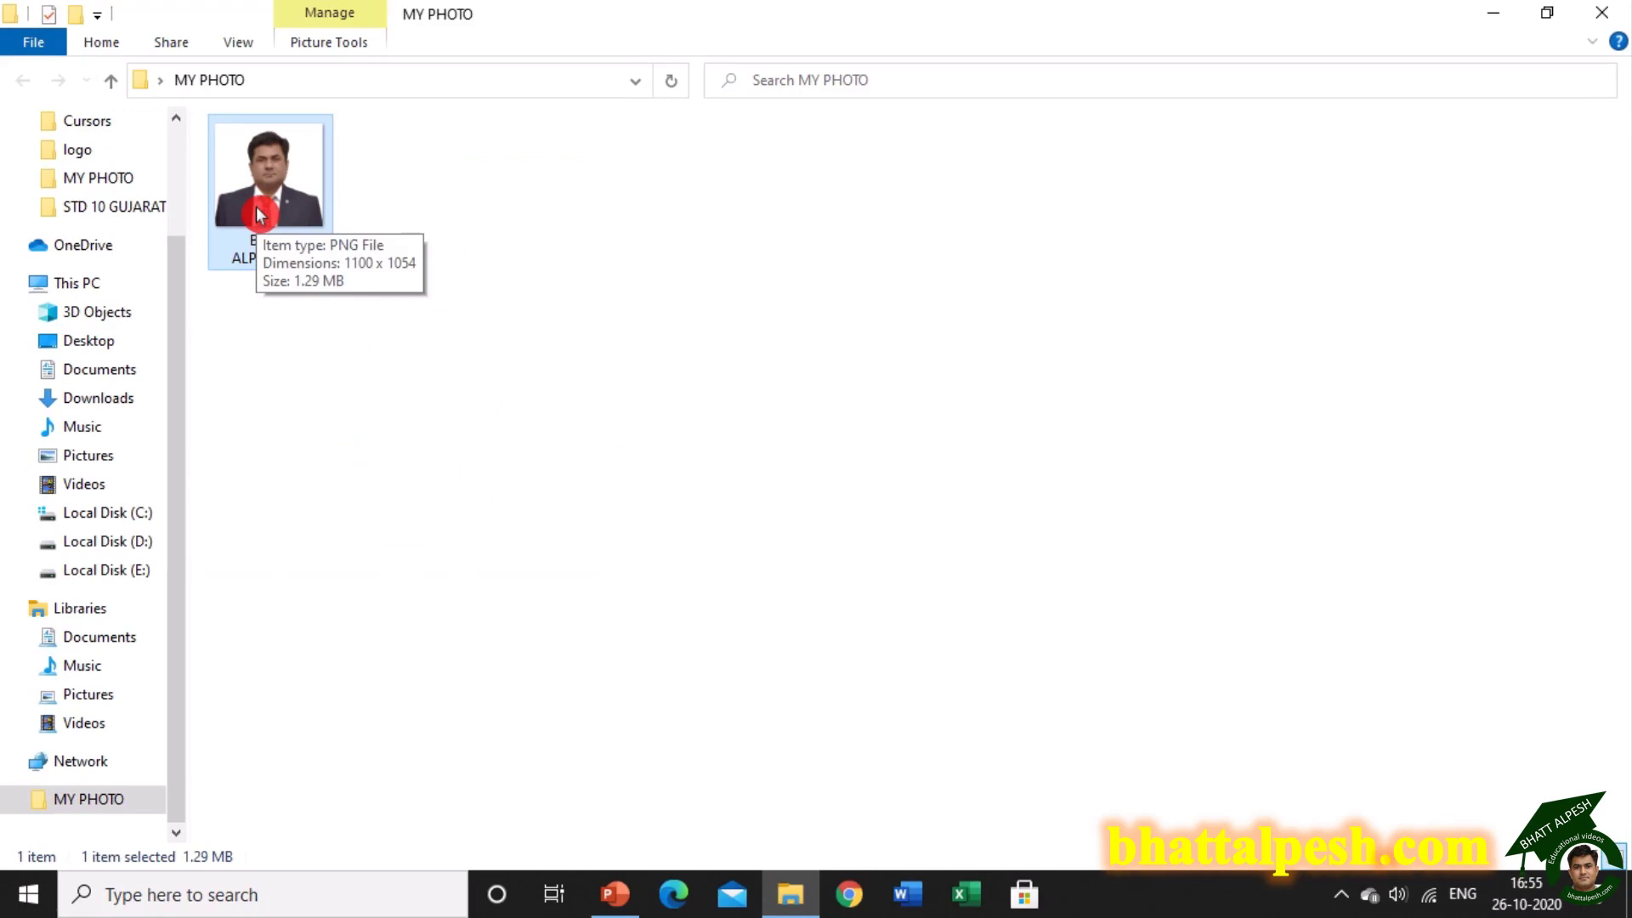
{"action": "right_click", "coordinate": [260, 213]}
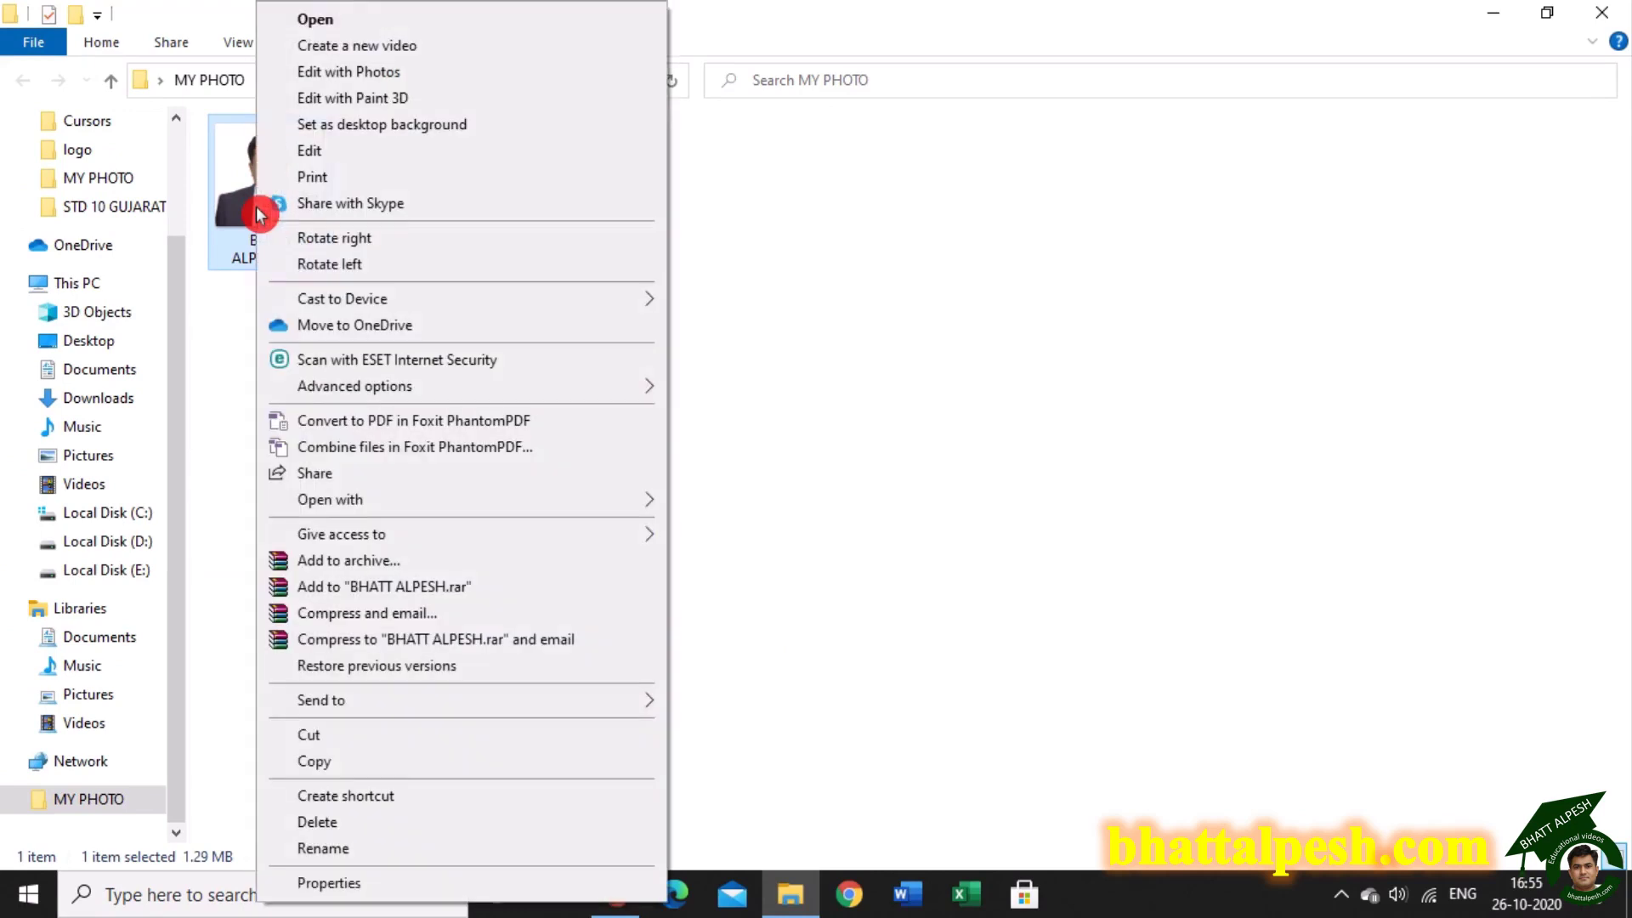
{"action": "left_click", "coordinate": [334, 878]}
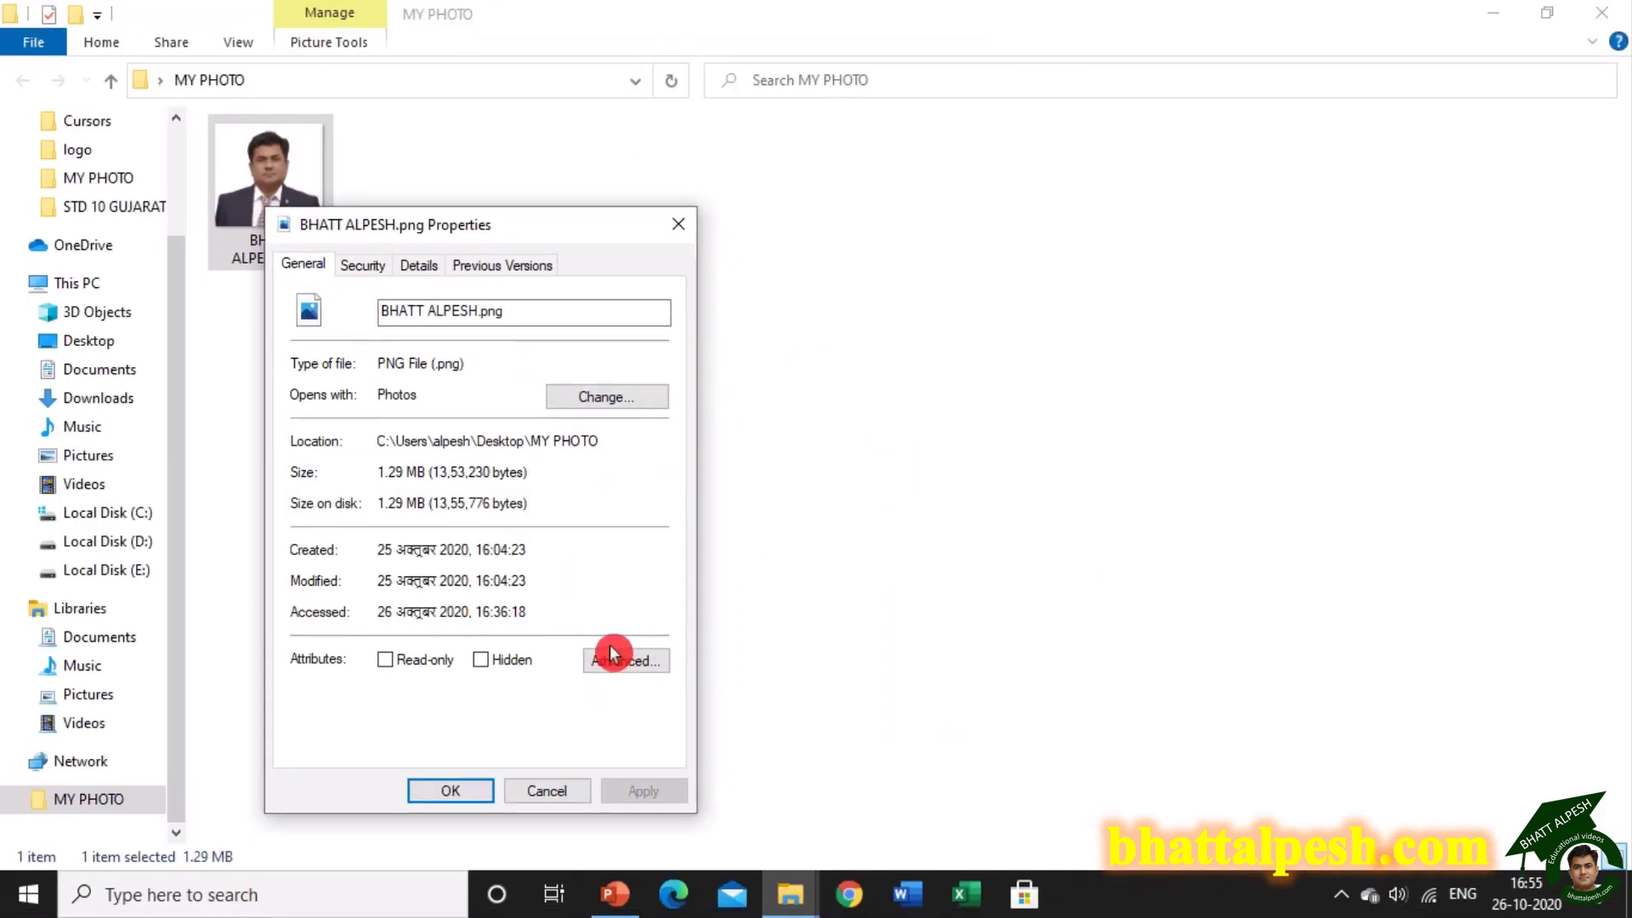
{"action": "left_click", "coordinate": [441, 797]}
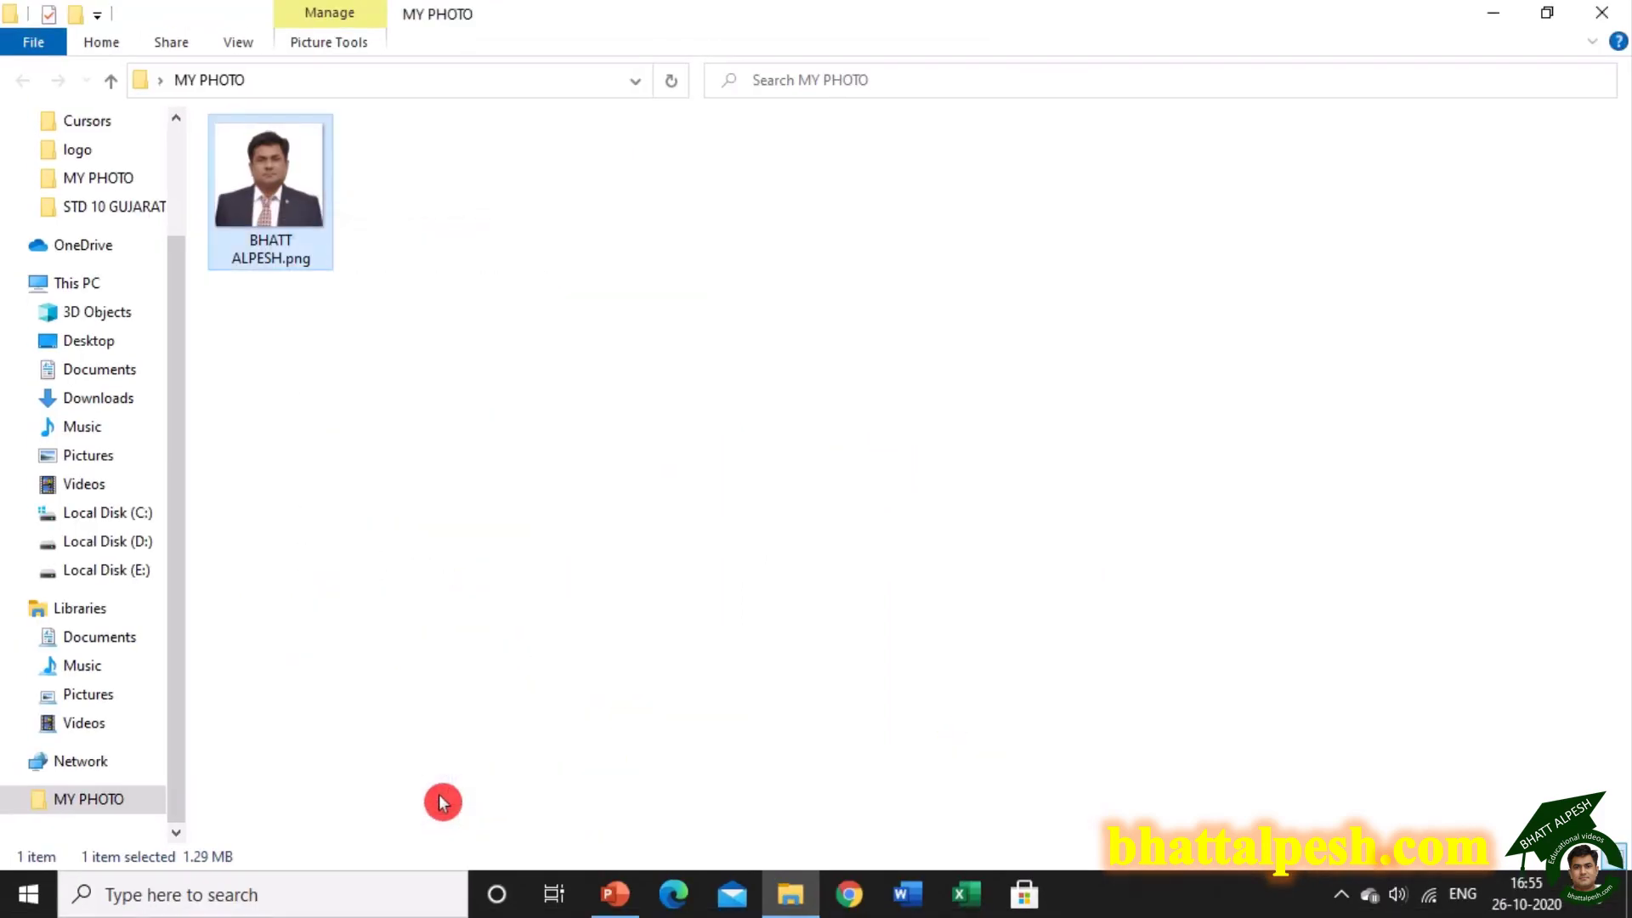
{"action": "left_click", "coordinate": [281, 247]}
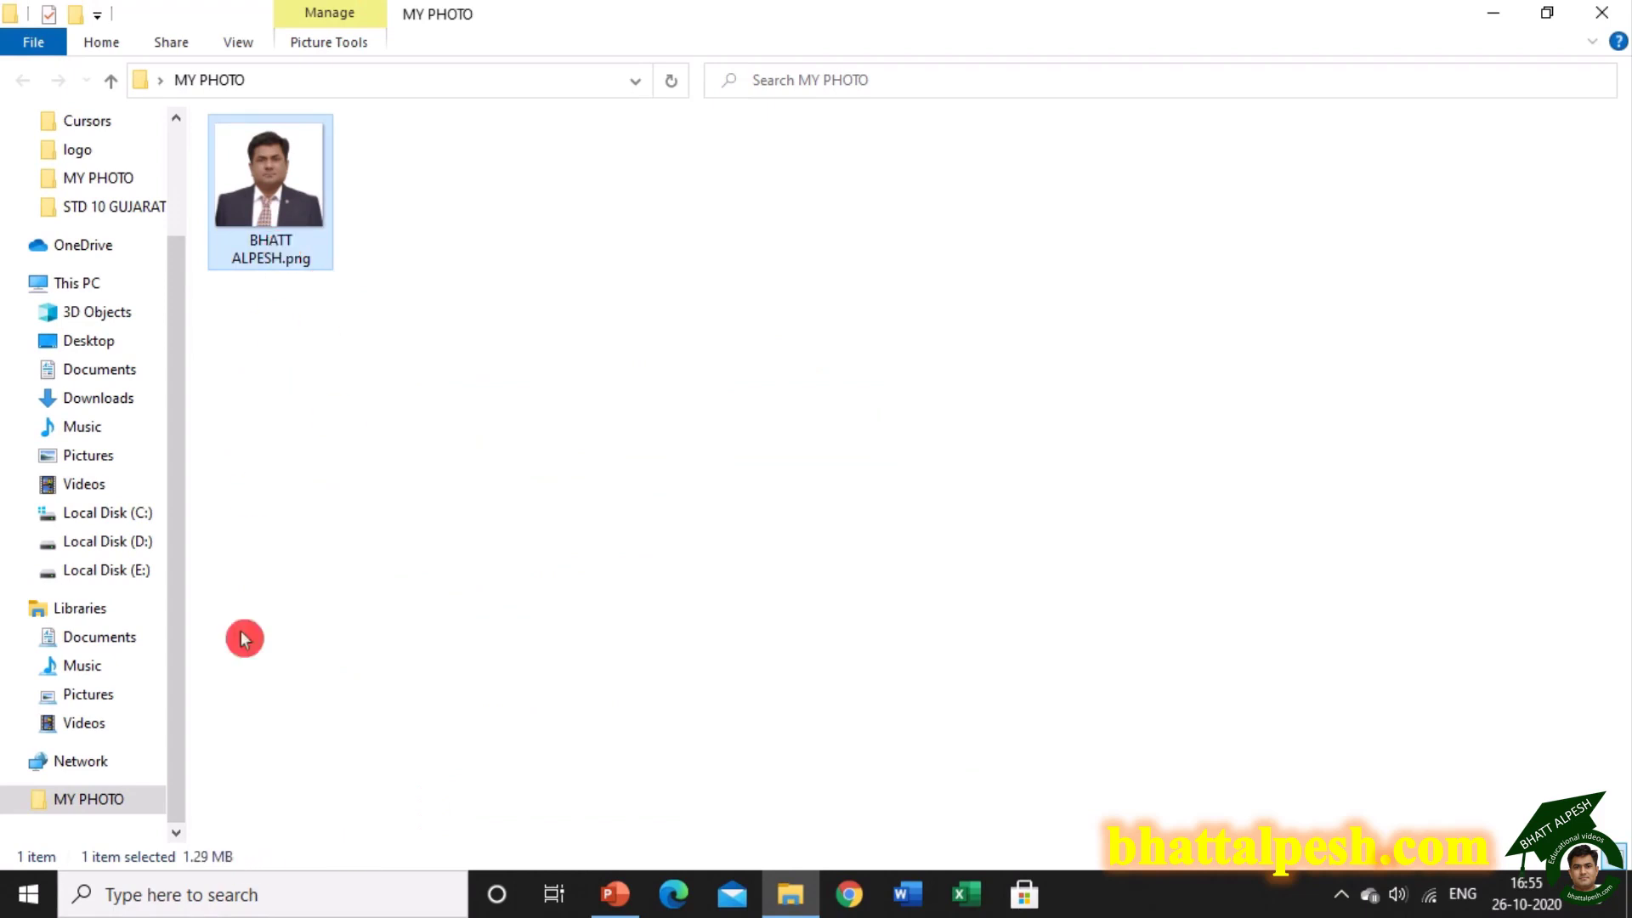
{"action": "left_click", "coordinate": [255, 861]}
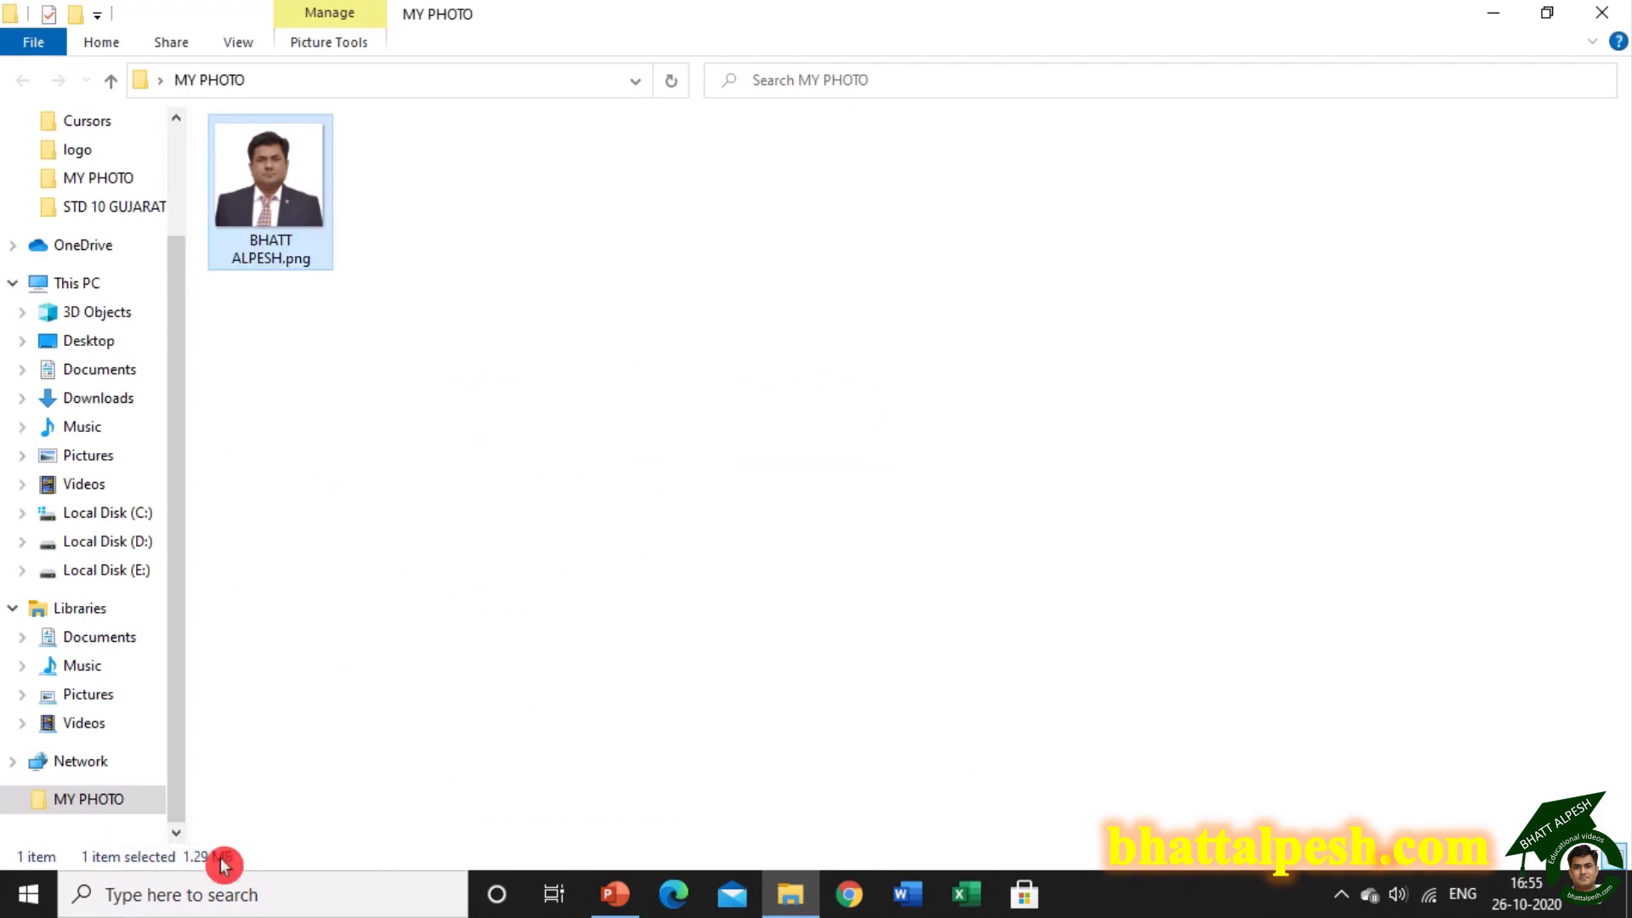
{"action": "left_click", "coordinate": [430, 578]}
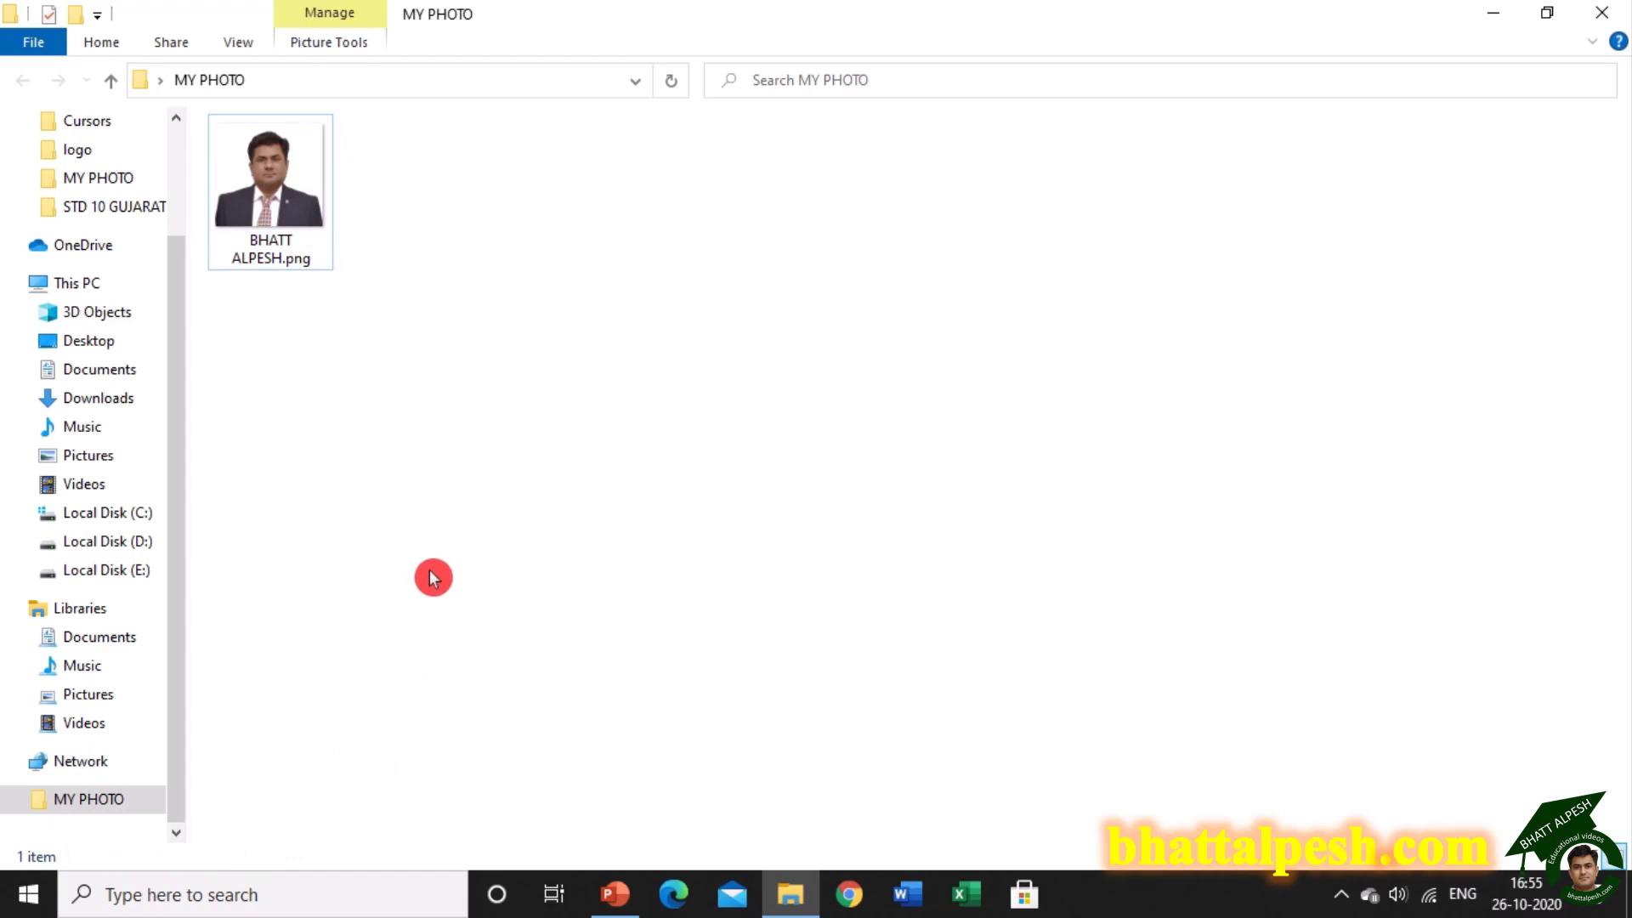
{"action": "left_click", "coordinate": [281, 224]}
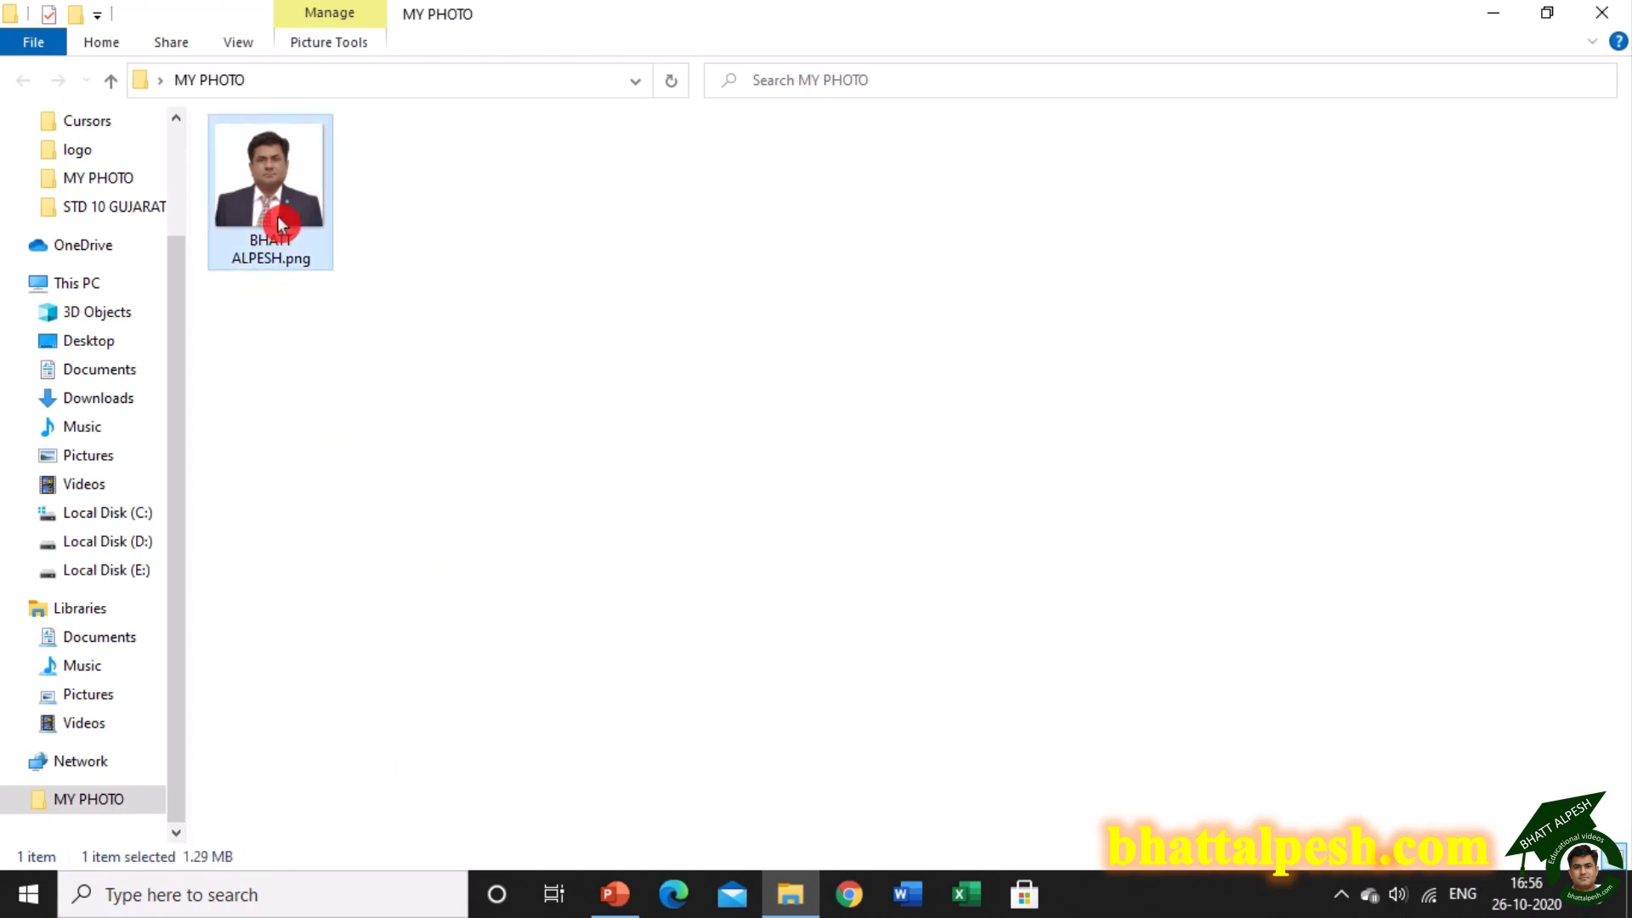
{"action": "right_click", "coordinate": [281, 224]}
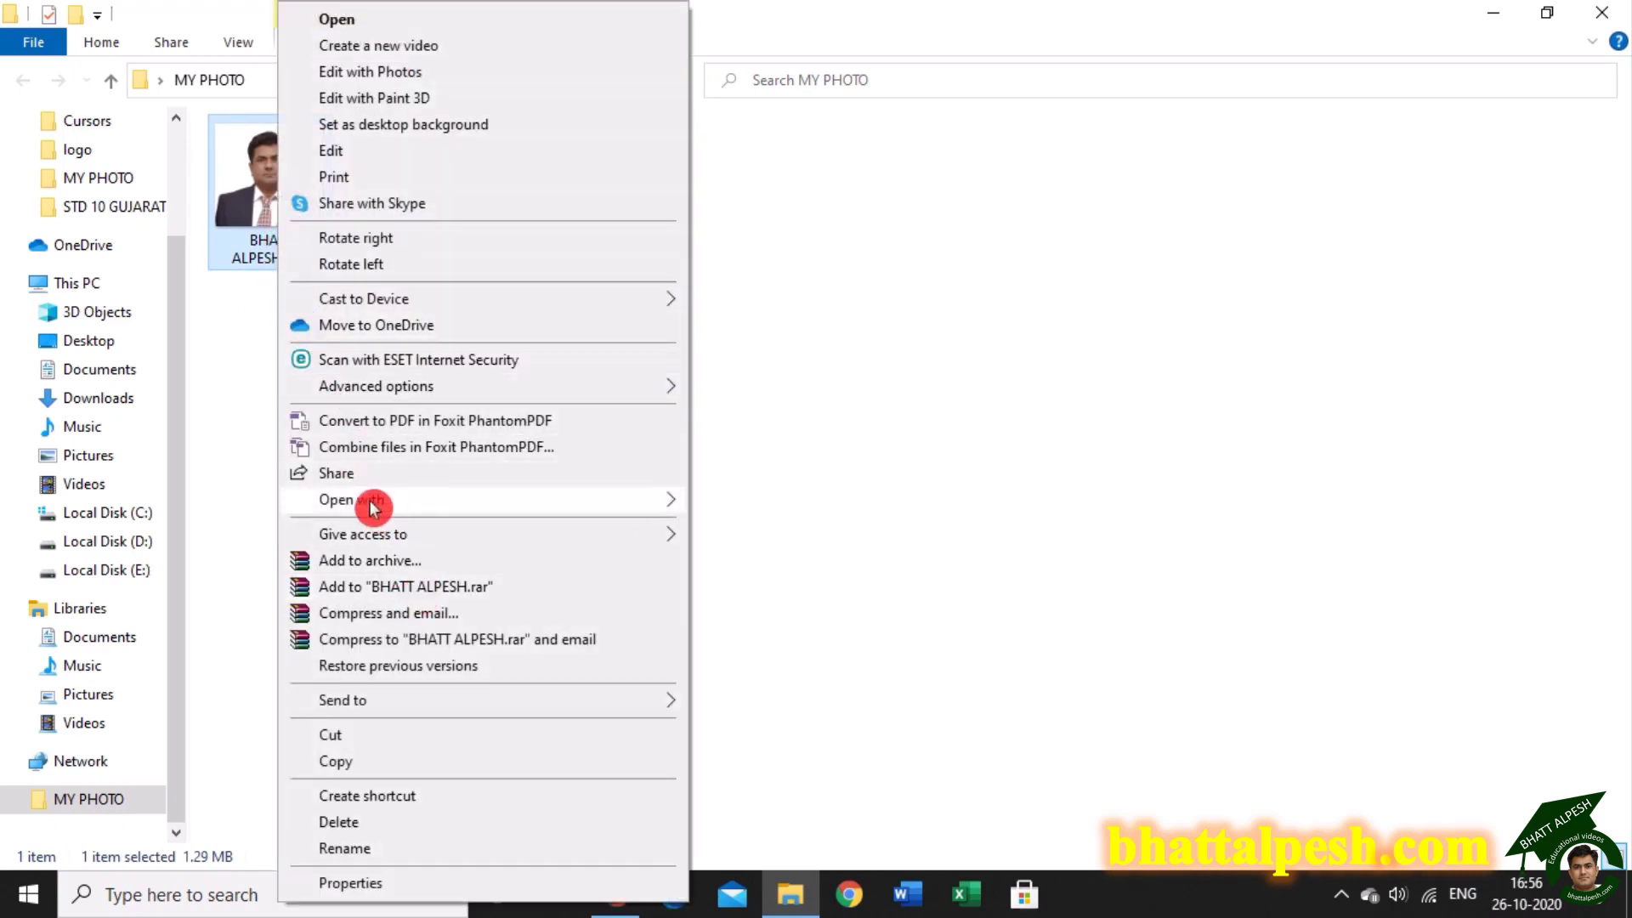
{"action": "mouse_move", "coordinate": [383, 502]}
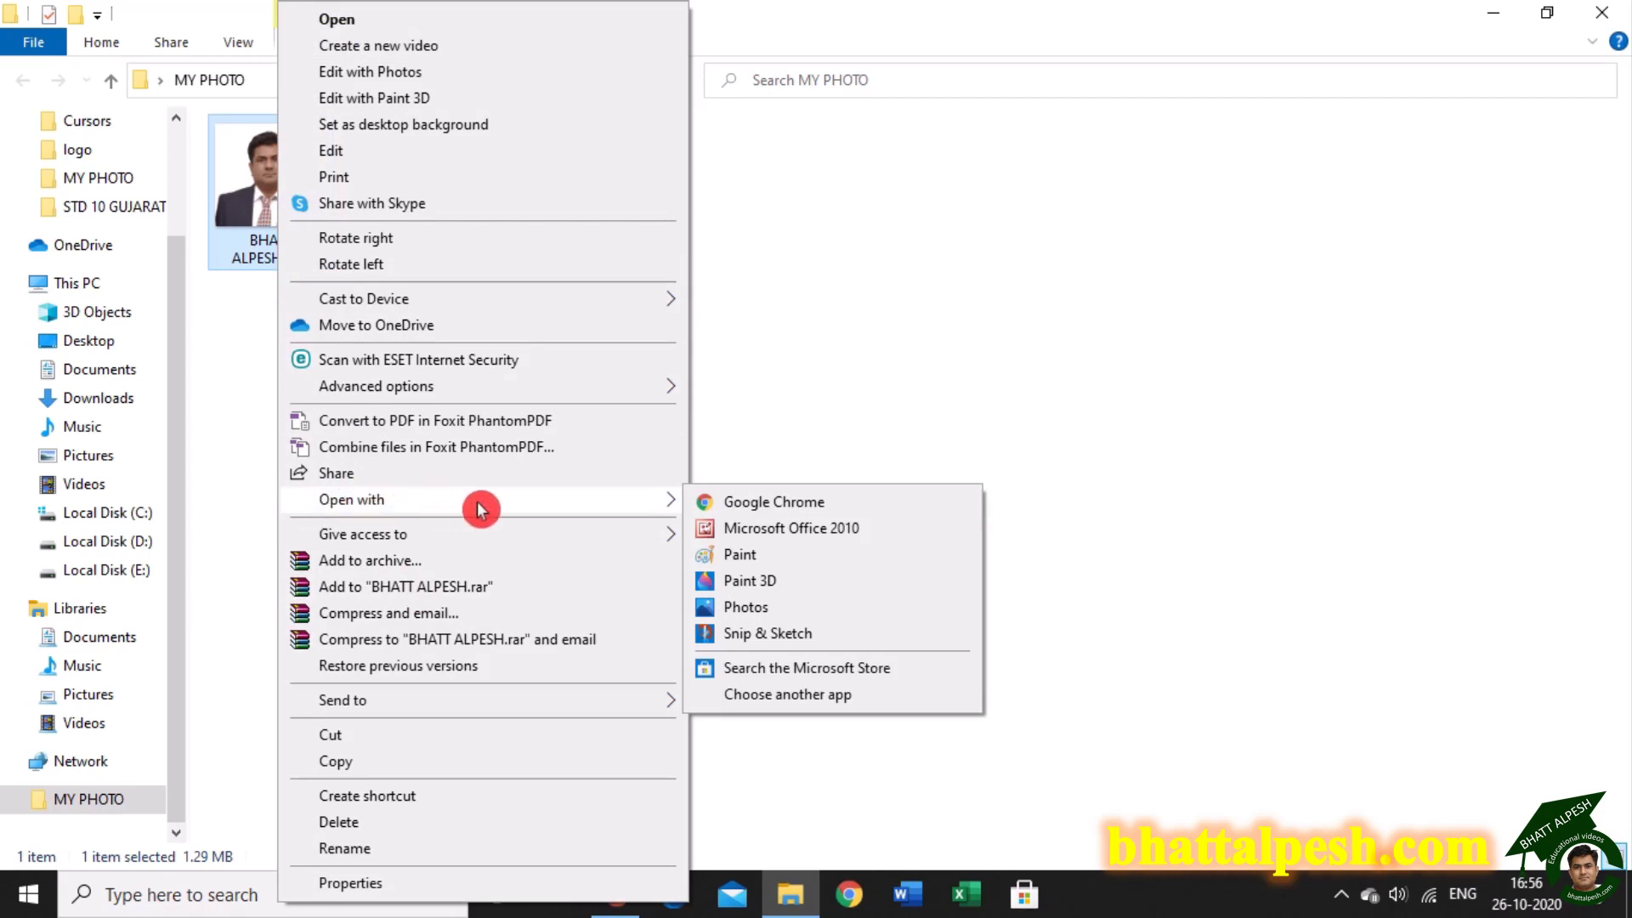
{"action": "left_click", "coordinate": [903, 505]}
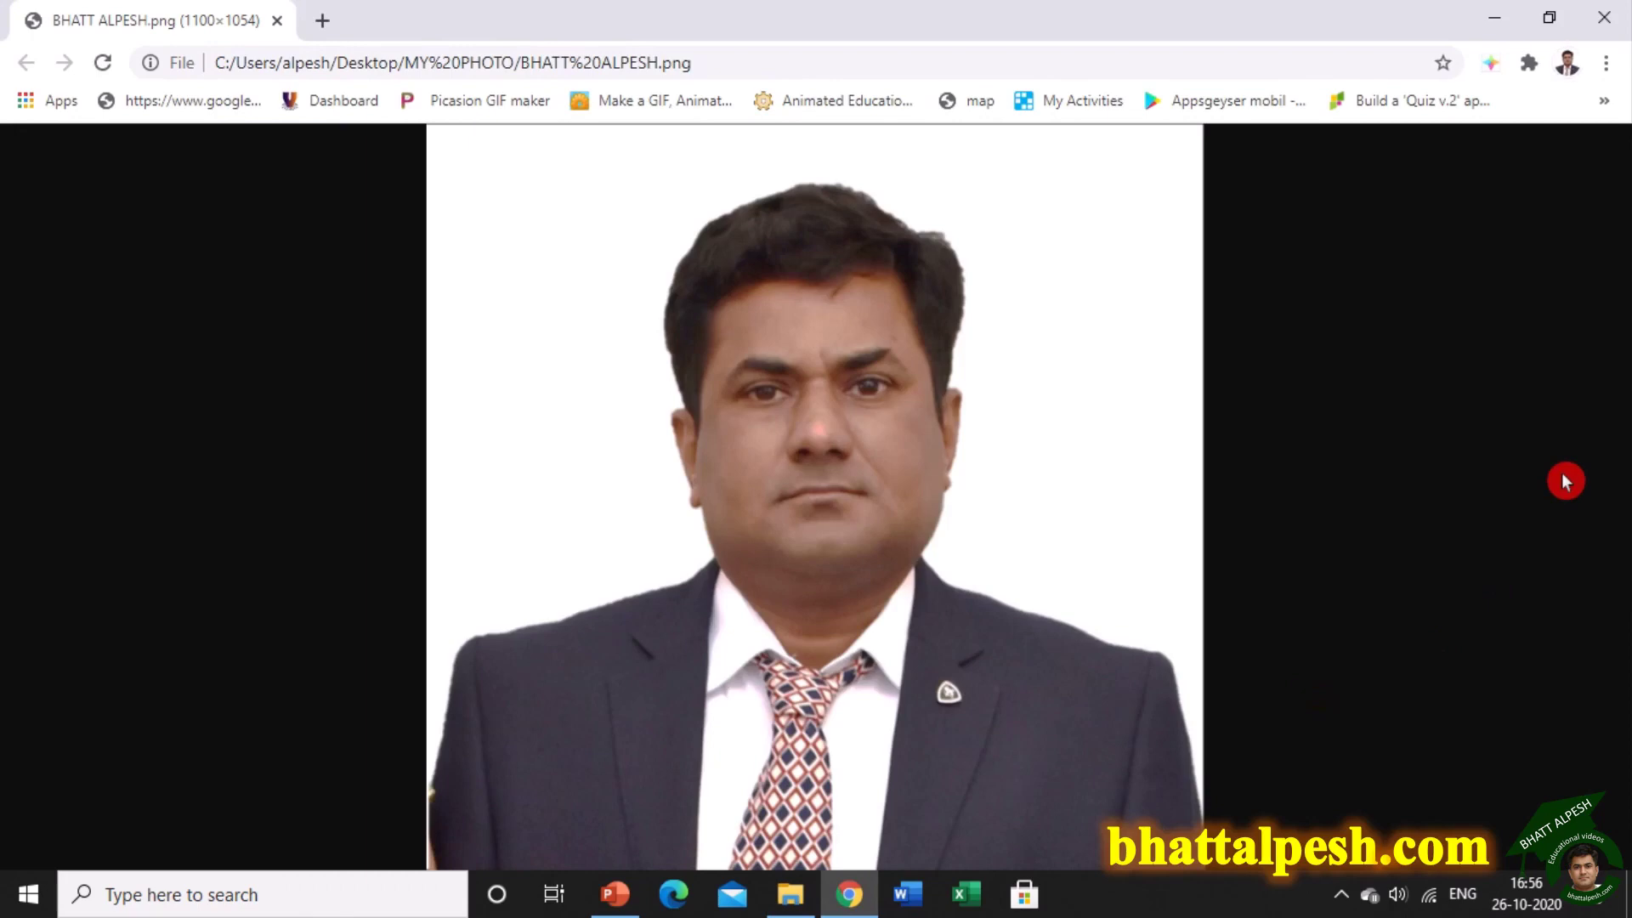
{"action": "left_click", "coordinate": [1604, 17]}
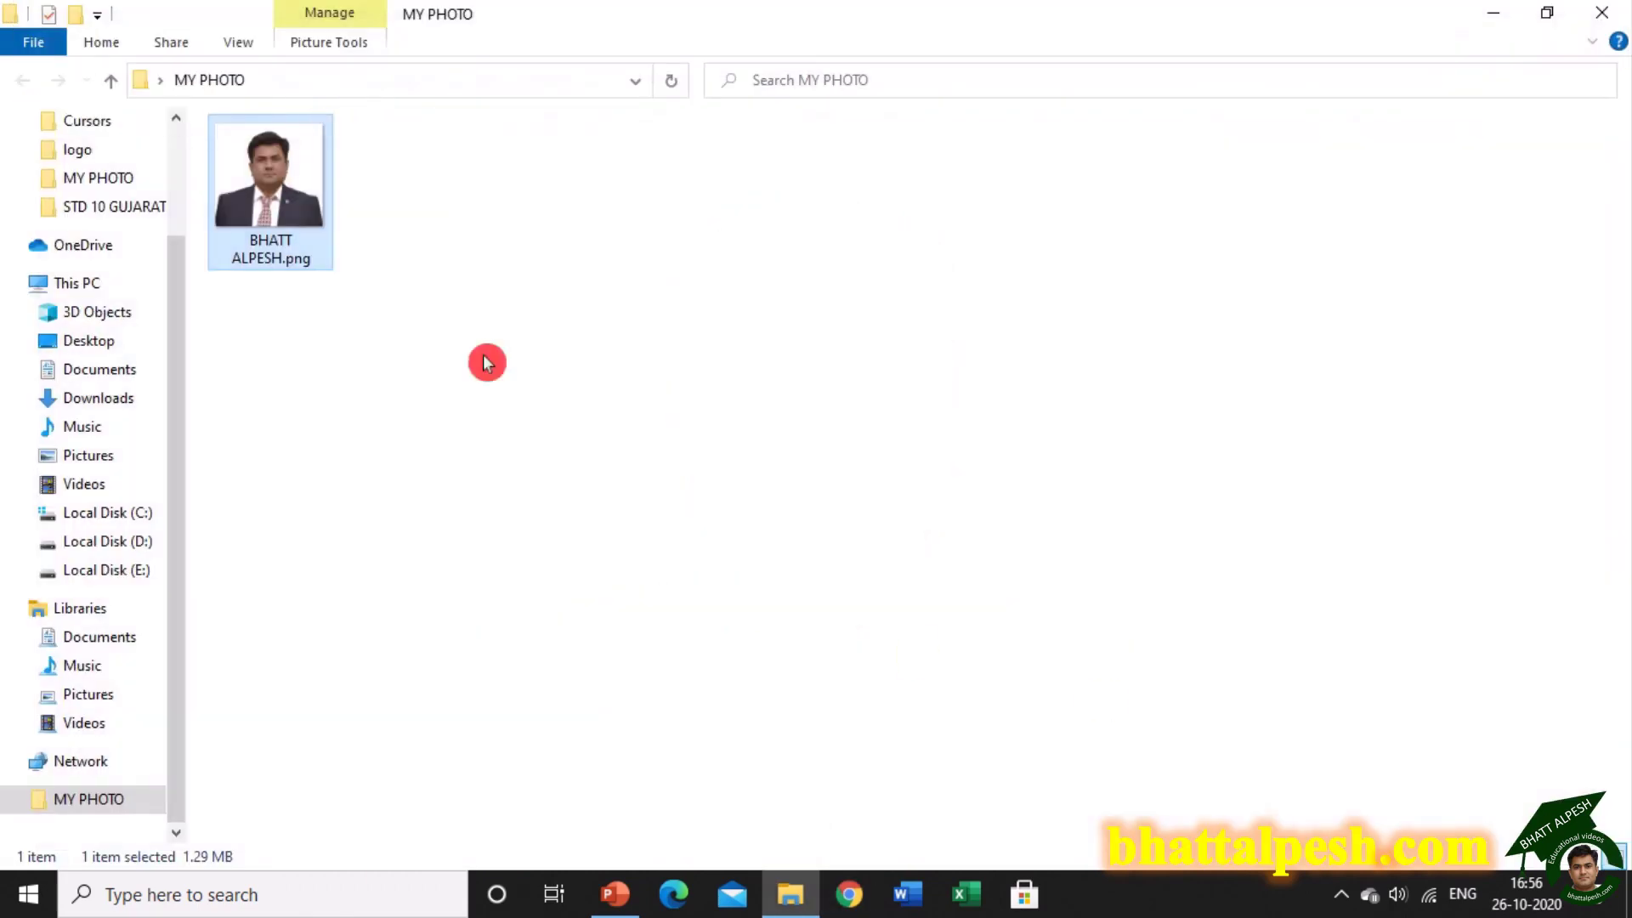
- Open the PNG portrait with Microsoft Office 2010 and bring up its Compress Pictures settings
{"action": "right_click", "coordinate": [253, 194]}
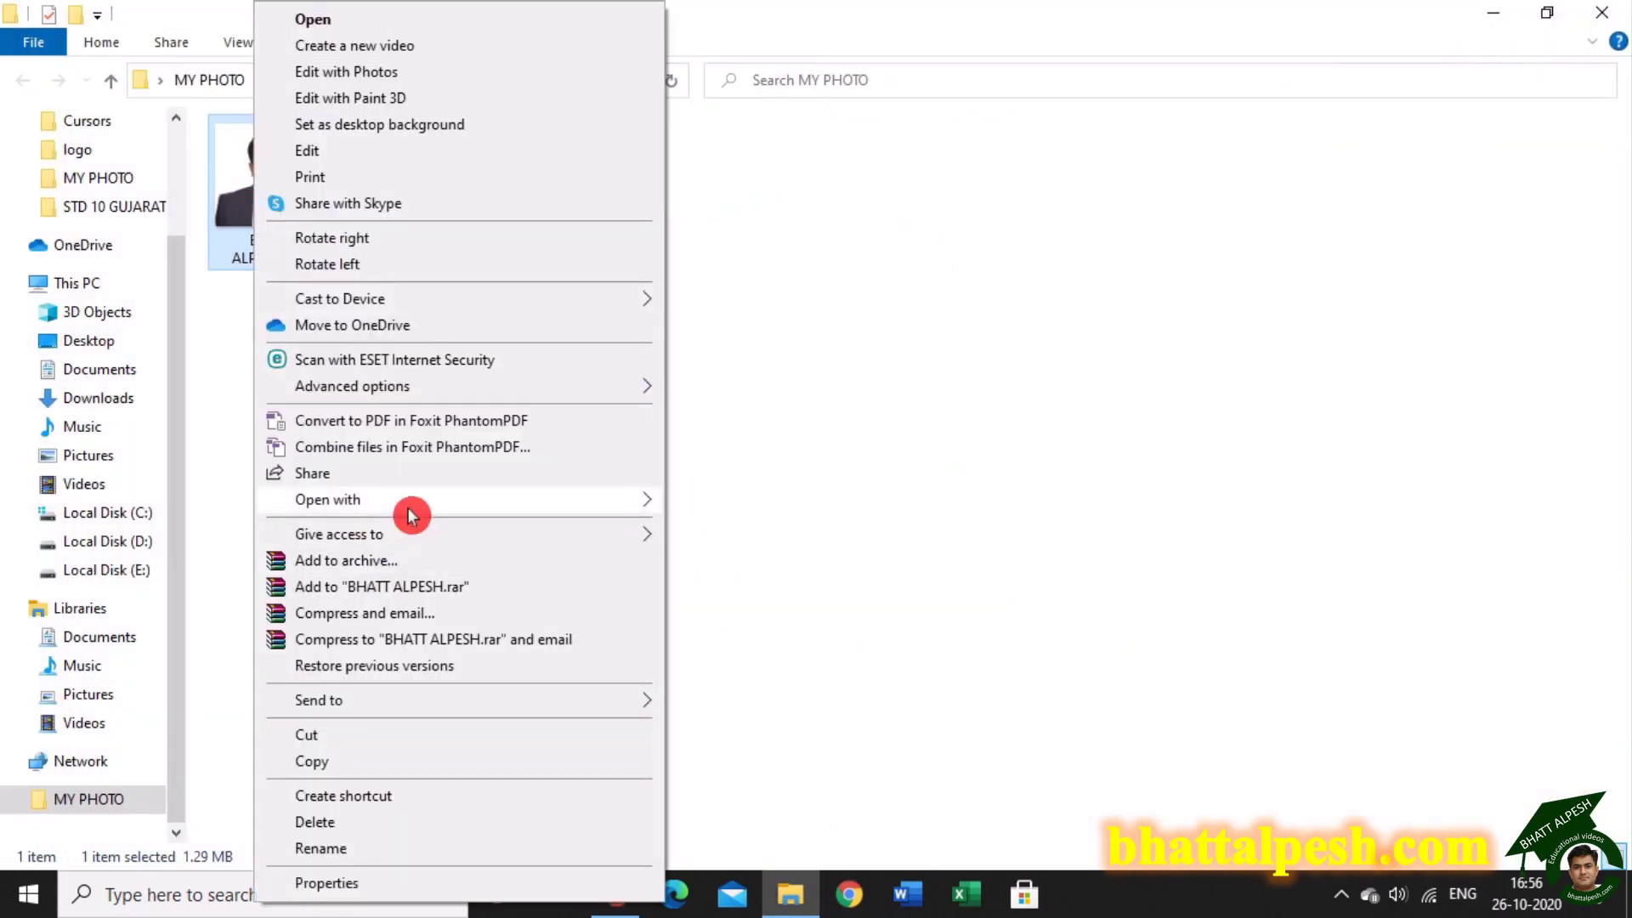
{"action": "left_click", "coordinate": [795, 538]}
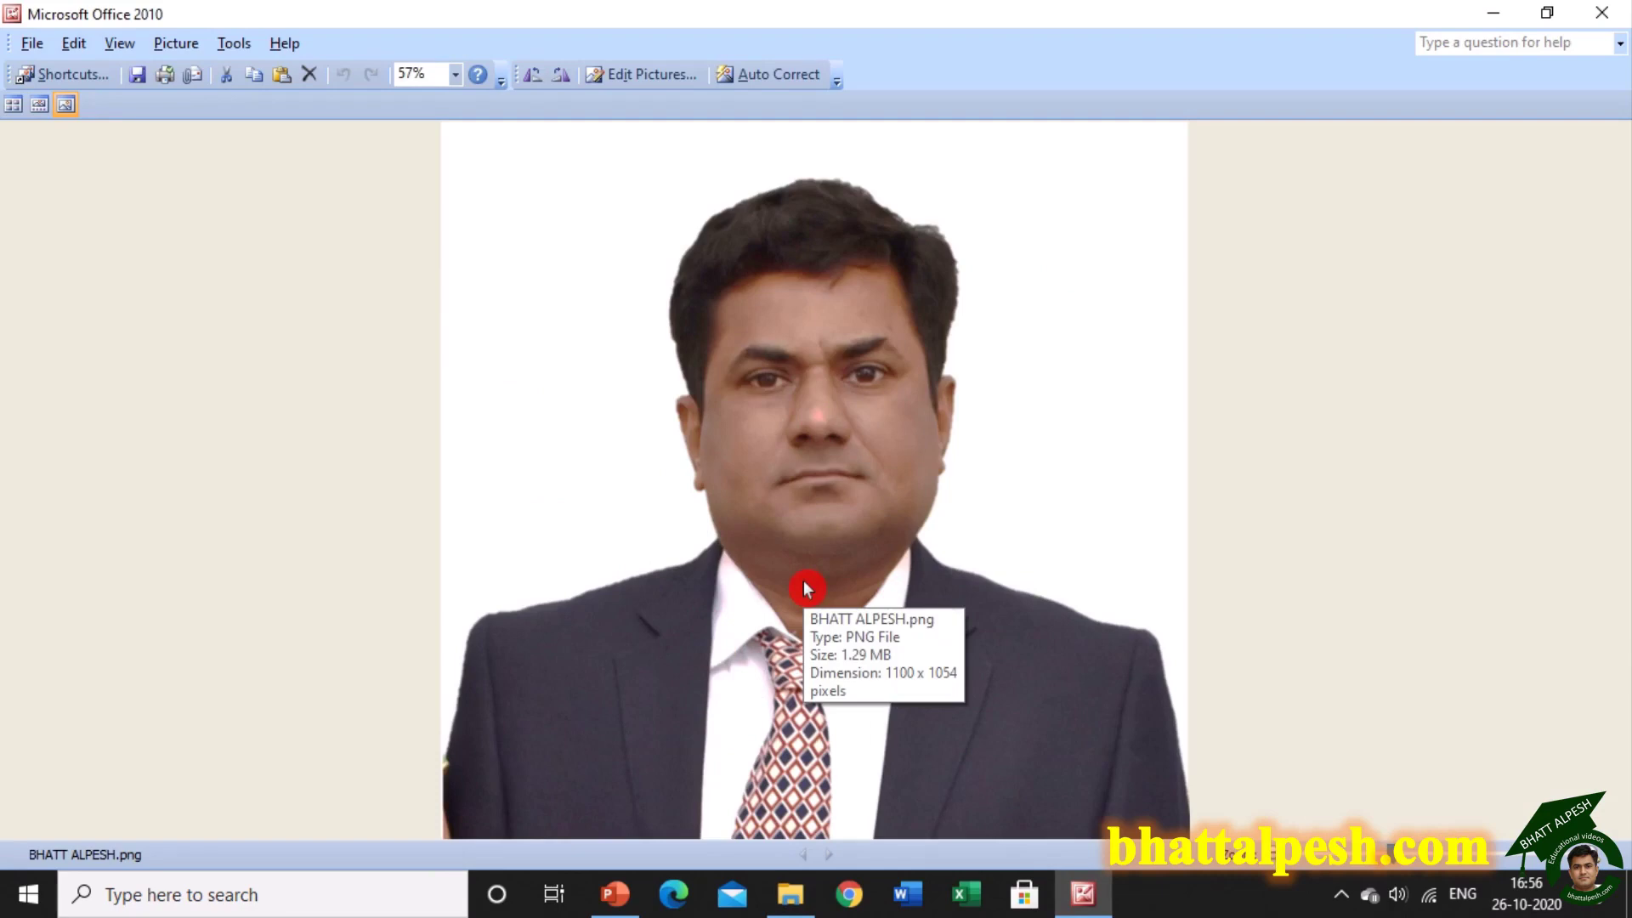
{"action": "left_click", "coordinate": [630, 79]}
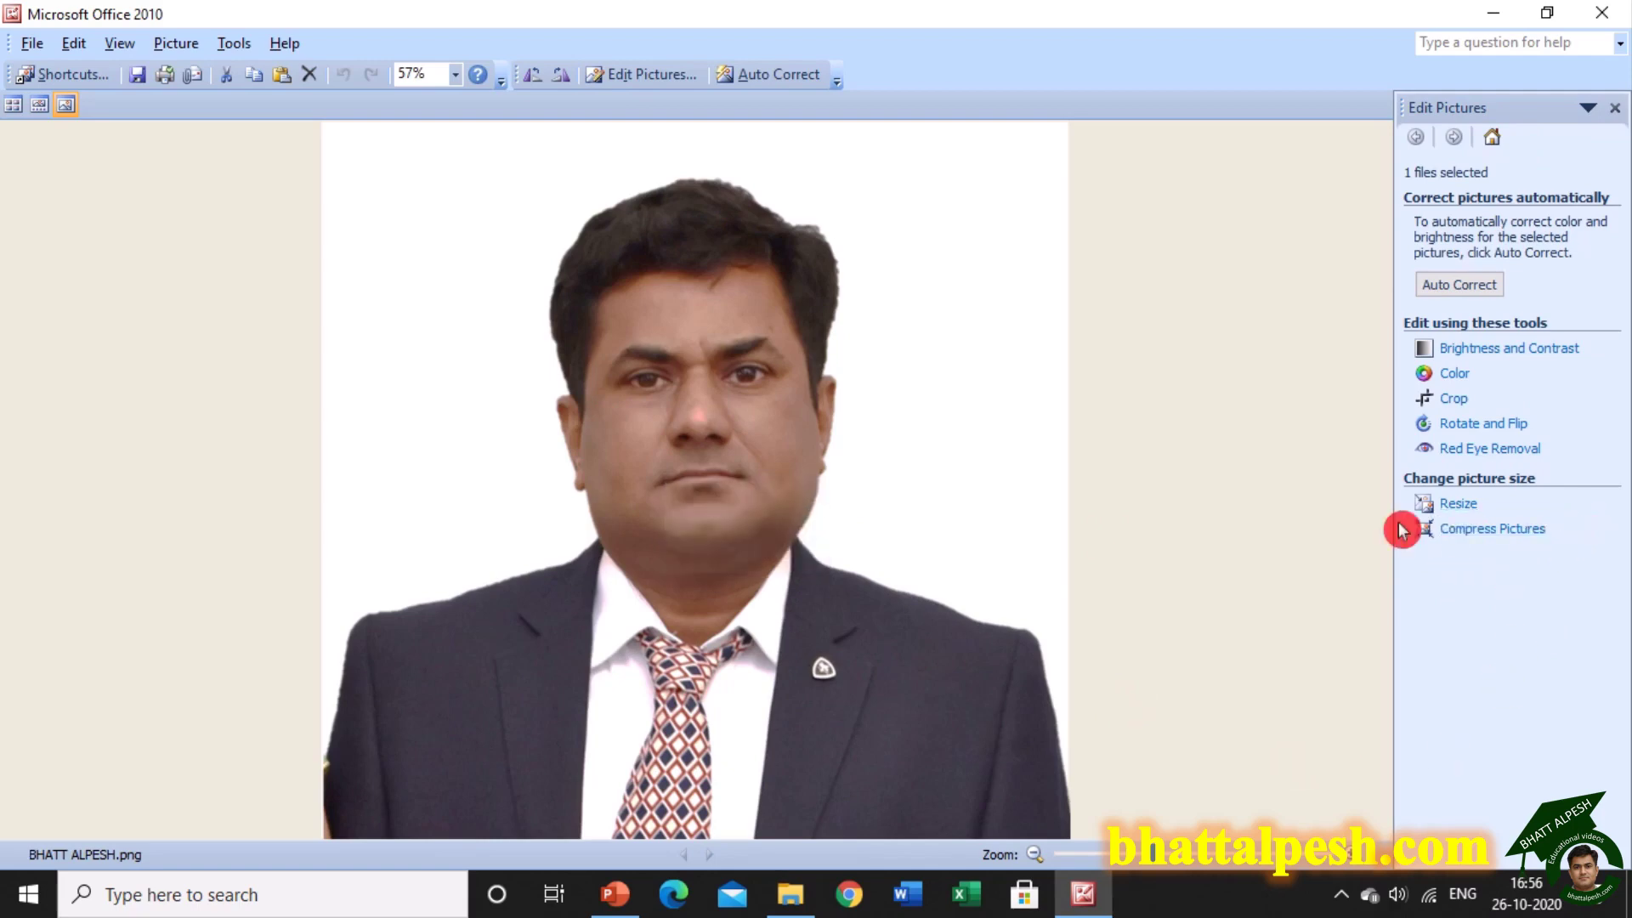
{"action": "left_click", "coordinate": [1512, 531]}
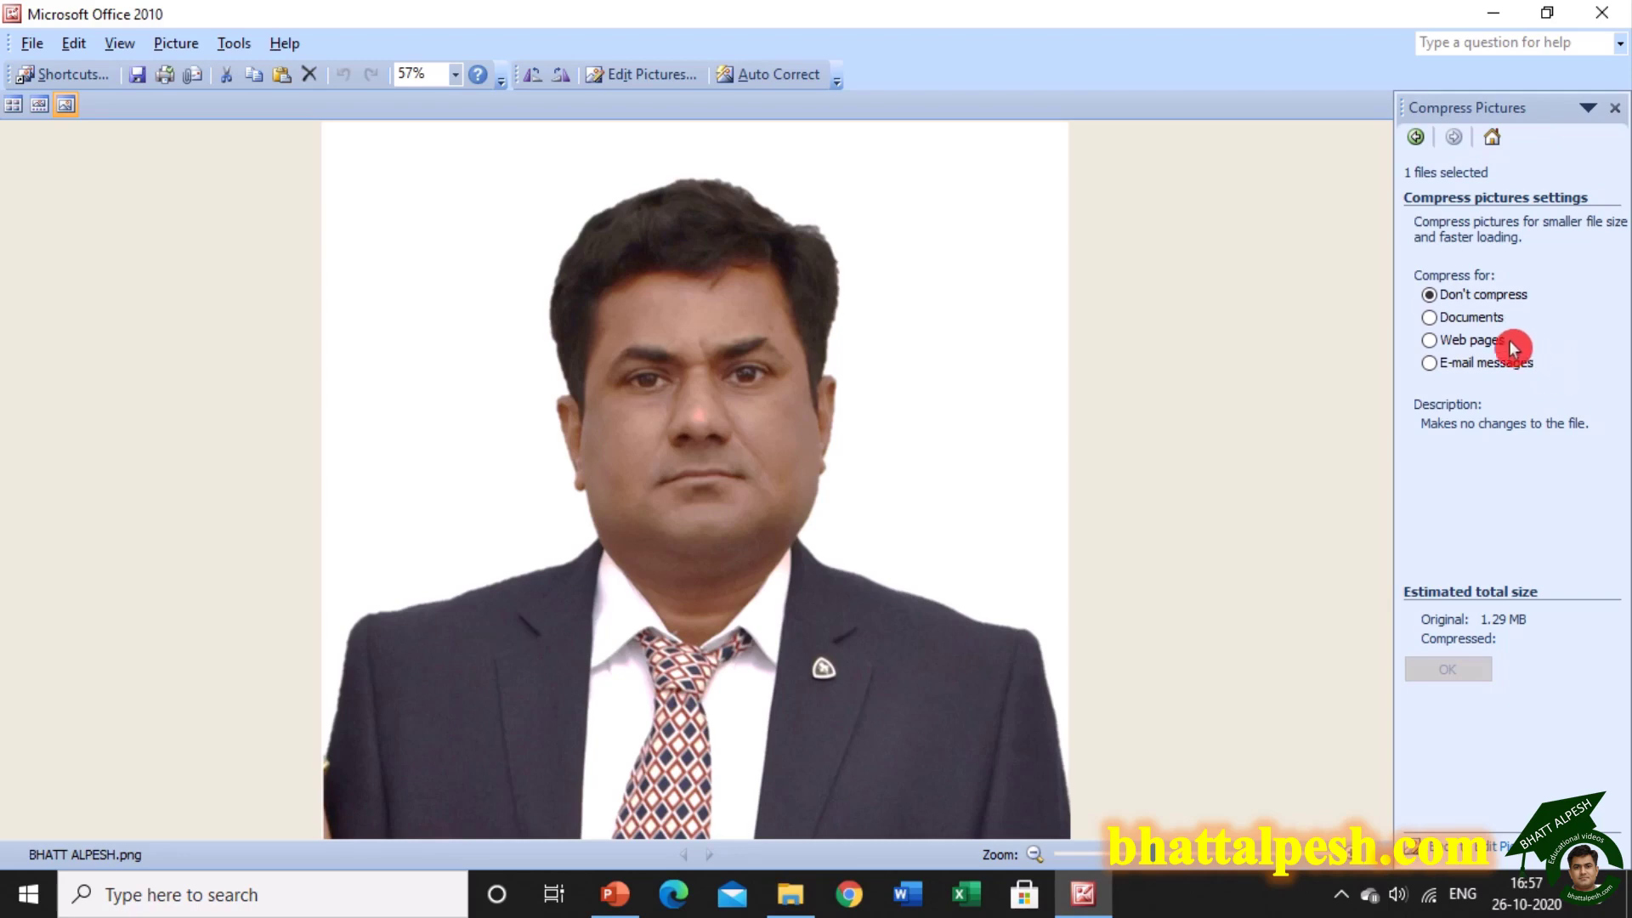
- Compare the estimated sizes for Documents and Web pages, and compress the picture for E-mail messages
{"action": "left_click", "coordinate": [1483, 319]}
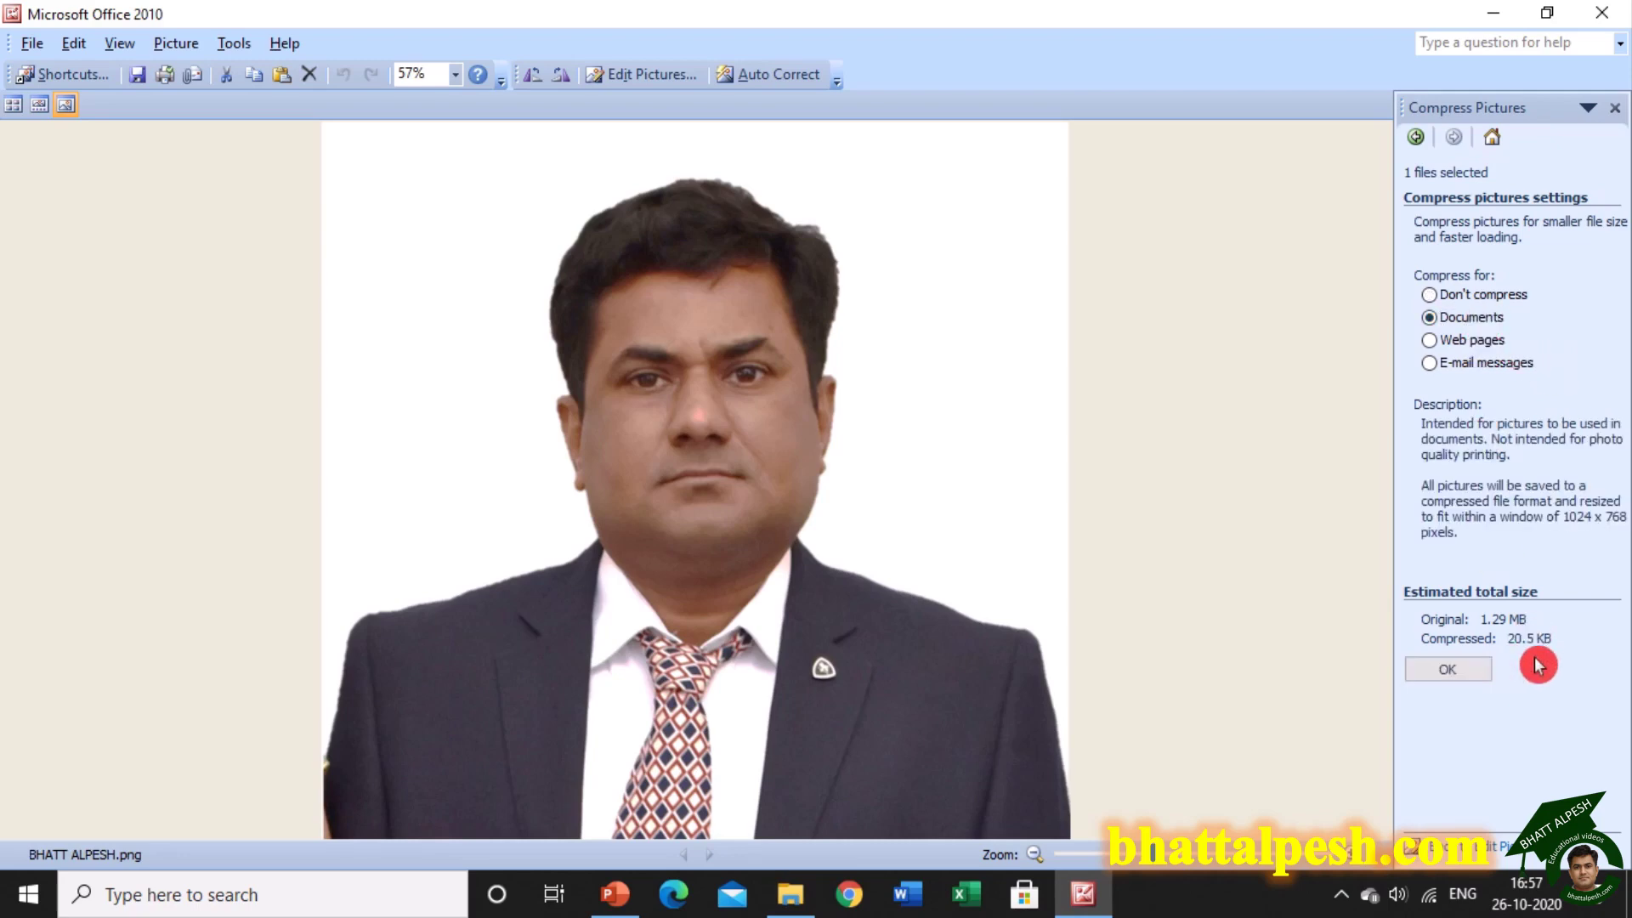
{"action": "left_click", "coordinate": [1489, 342]}
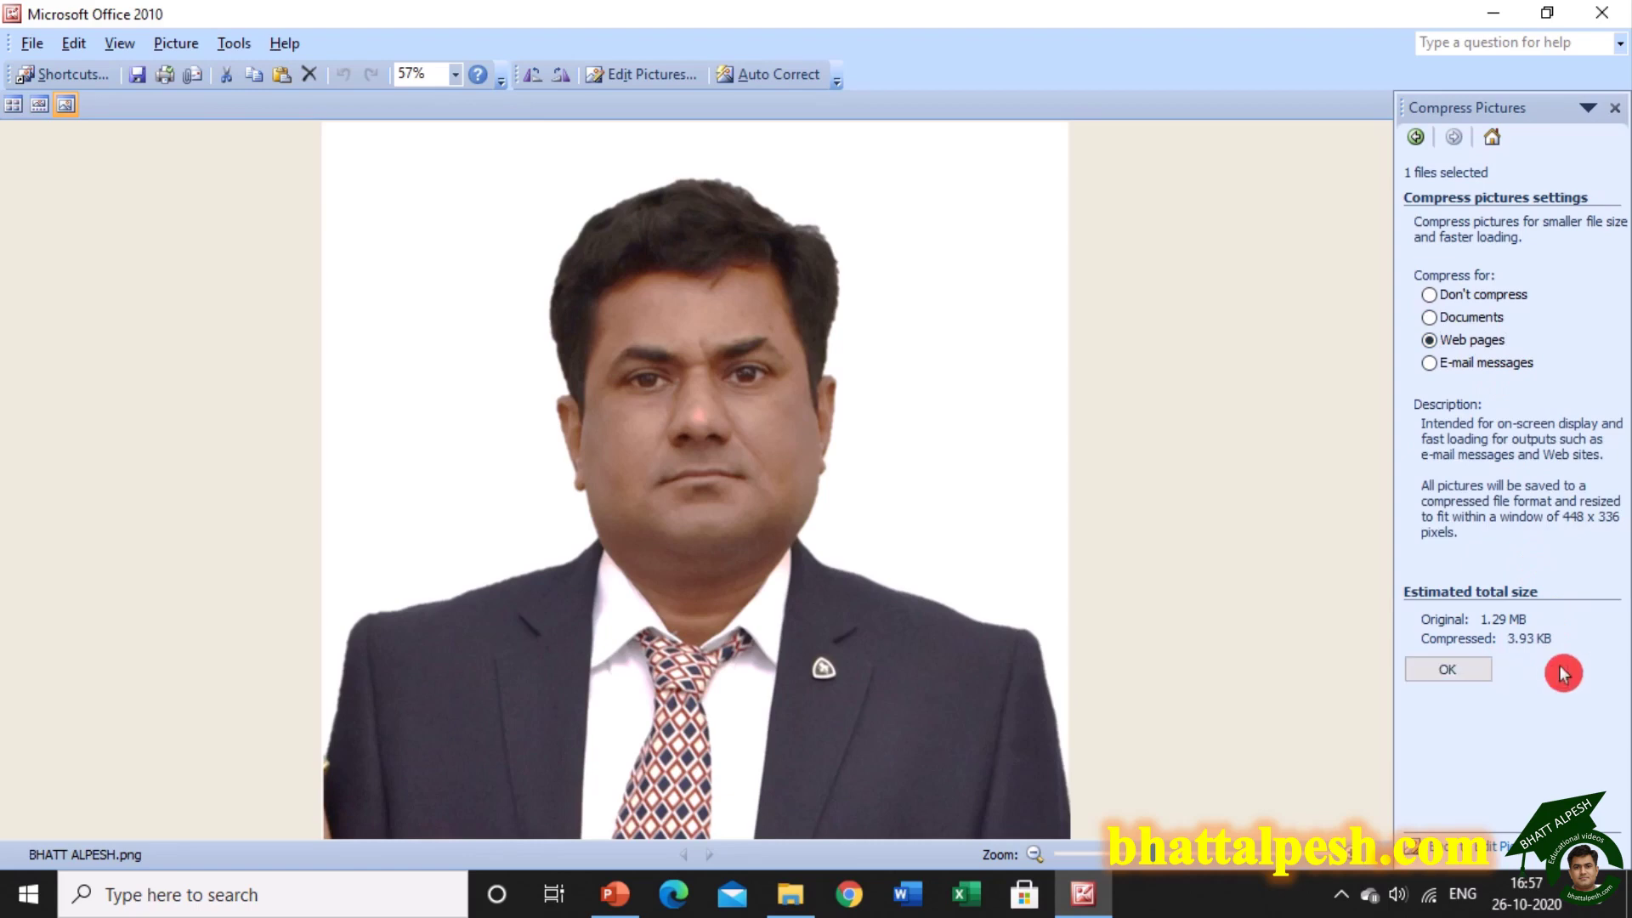
{"action": "left_click", "coordinate": [1517, 364]}
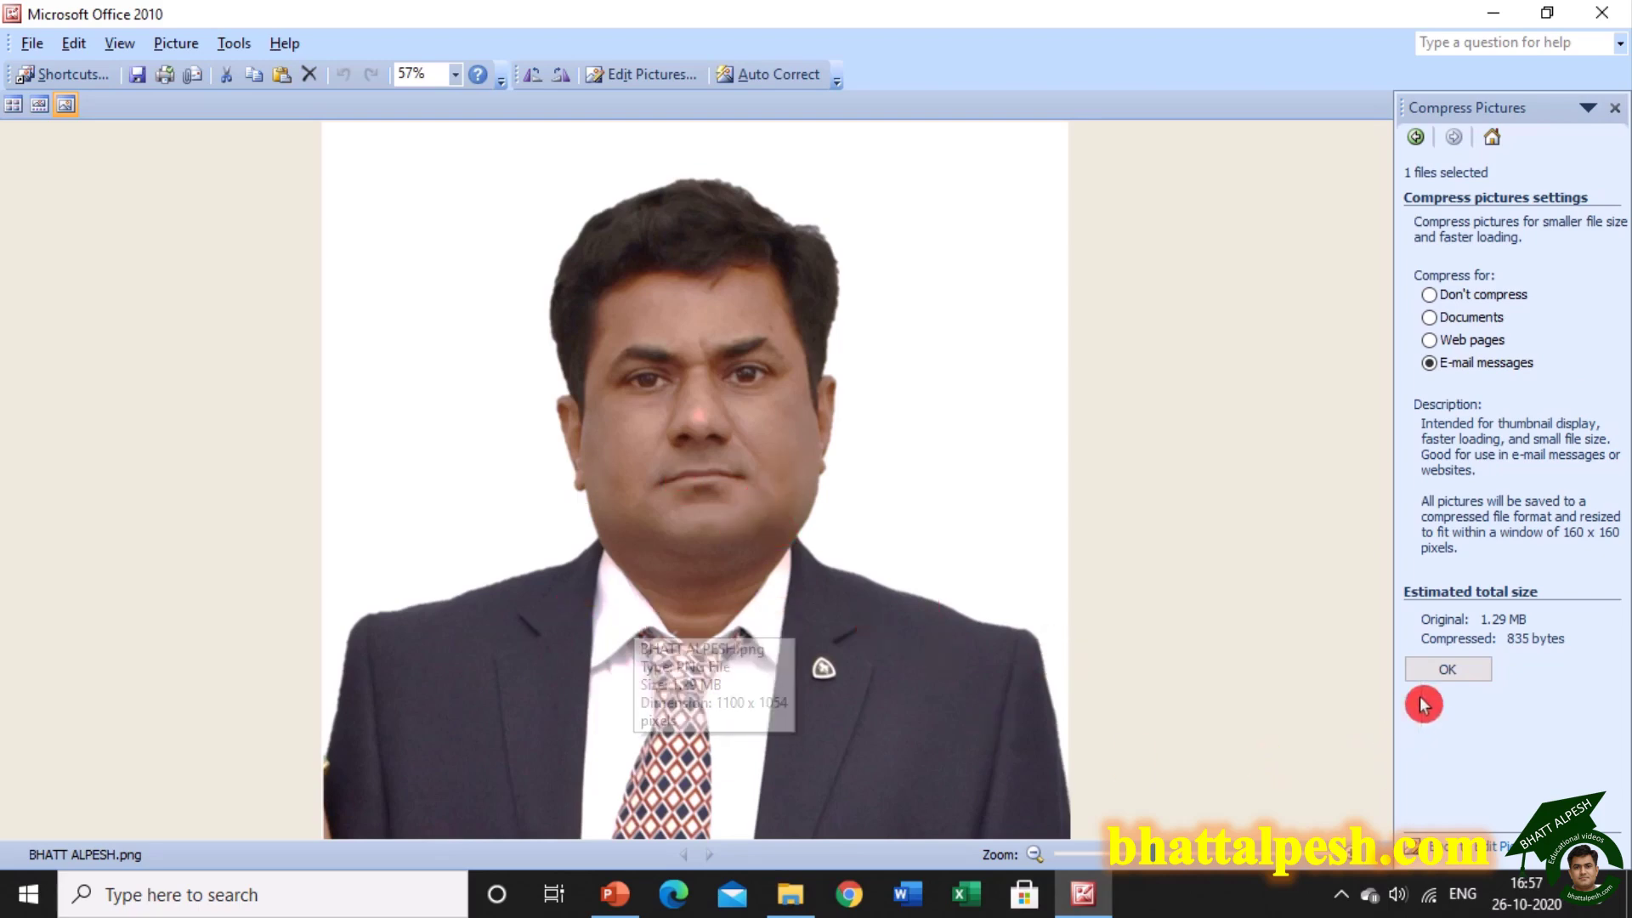
{"action": "left_click", "coordinate": [1450, 673]}
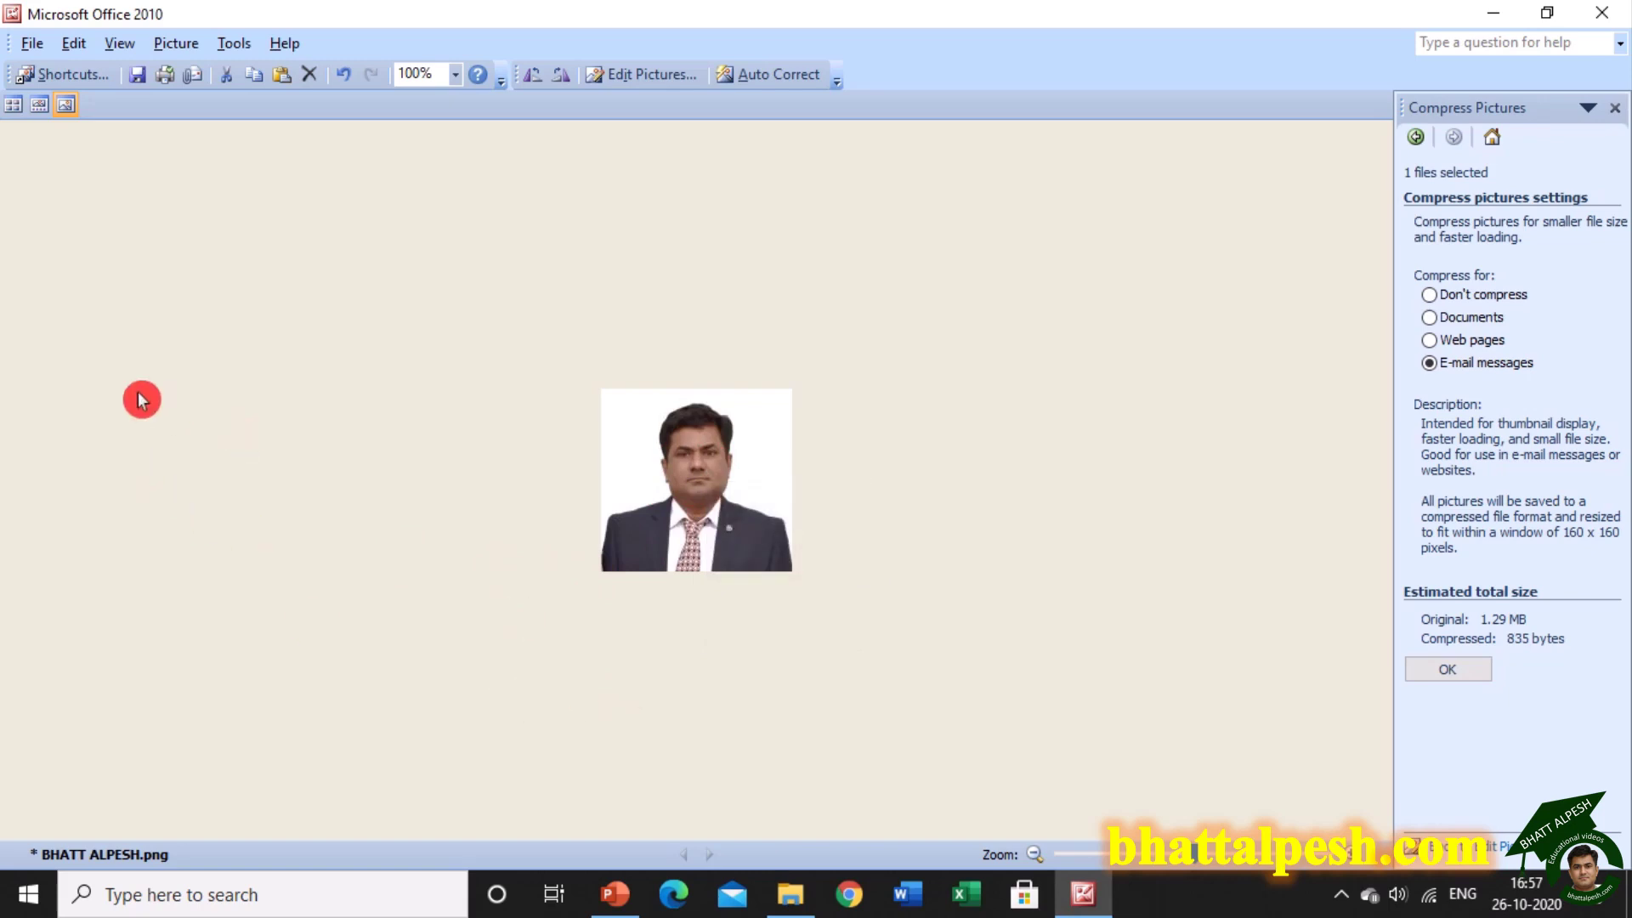
- Save the compressed copy as 1 in the MY PHOTO folder and close the editor without saving changes to the original
{"action": "left_click", "coordinate": [32, 44]}
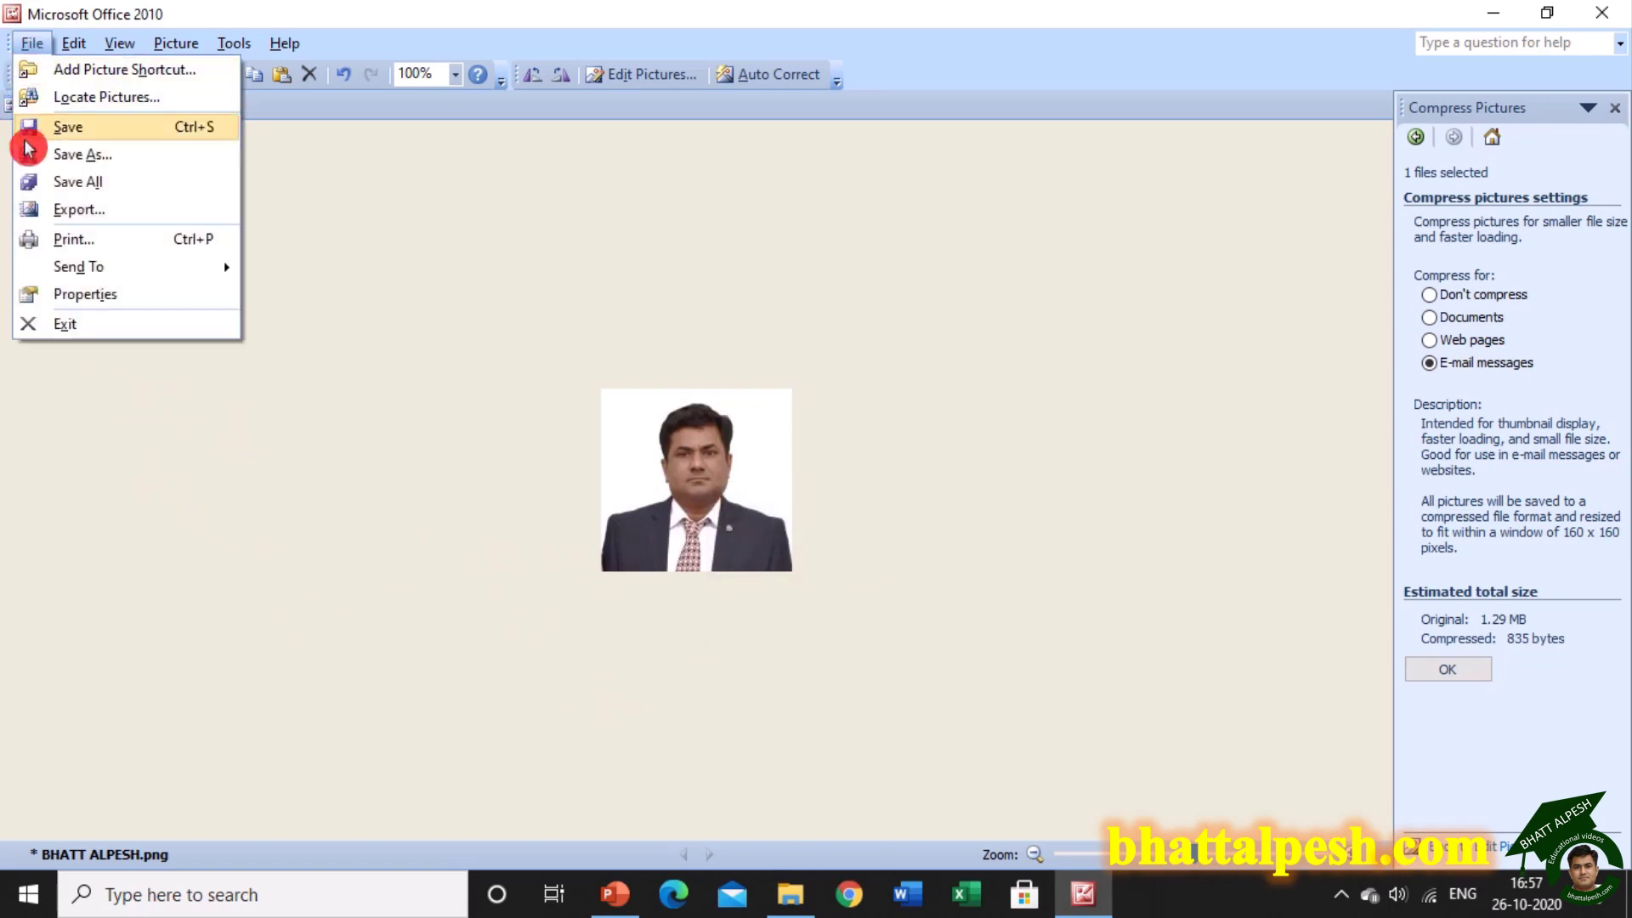
{"action": "left_click", "coordinate": [53, 160]}
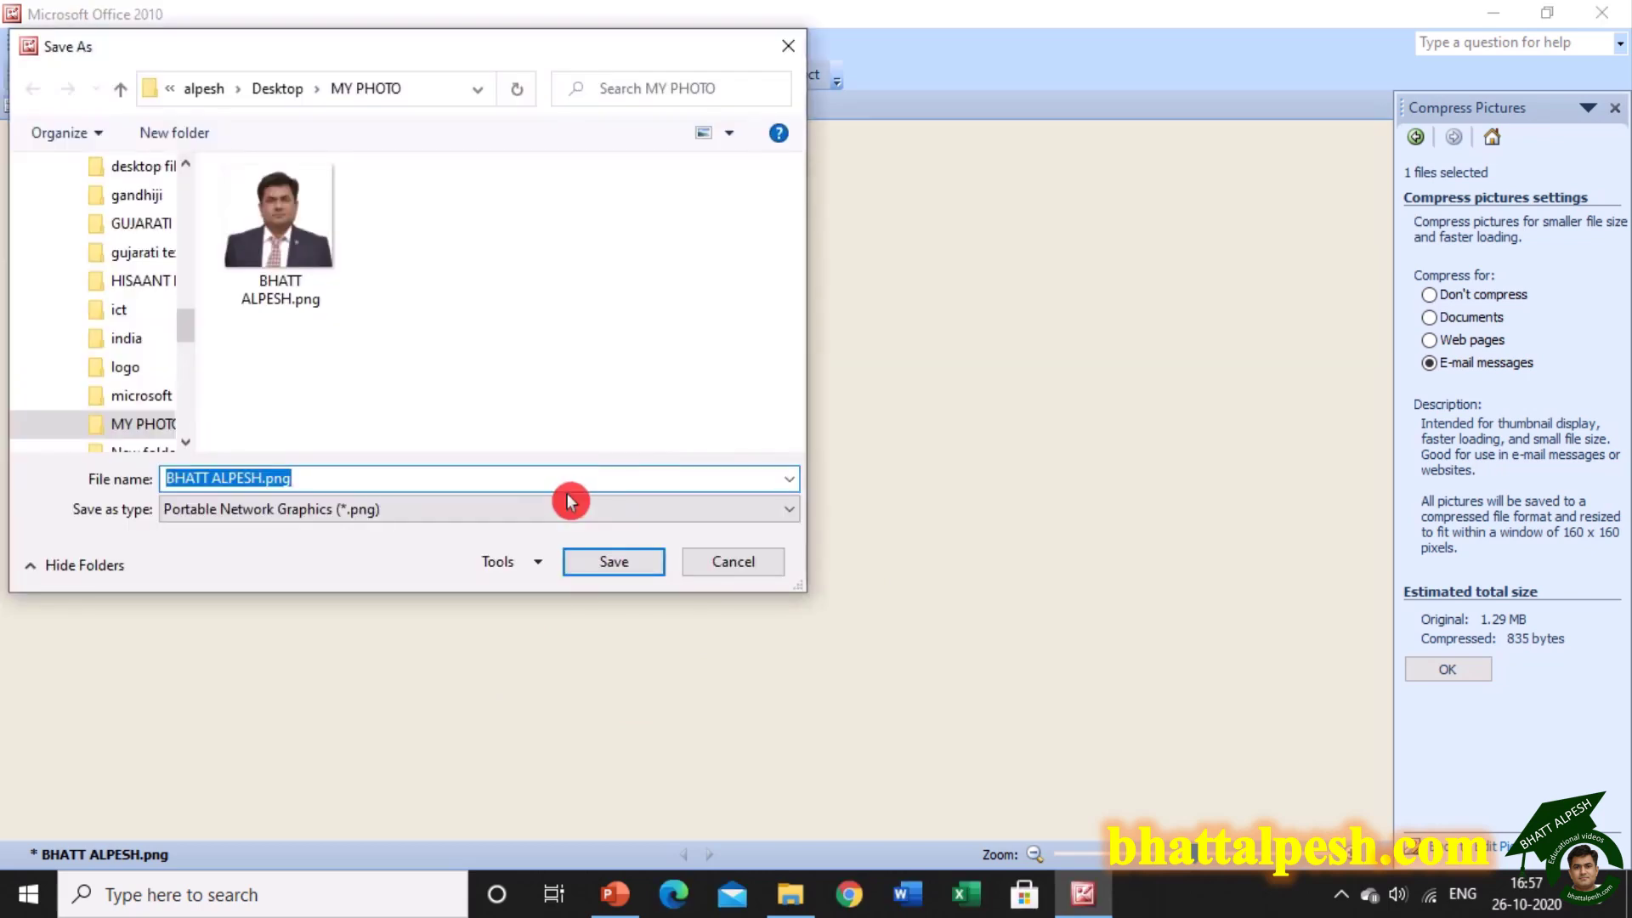
{"action": "type", "text": "1"}
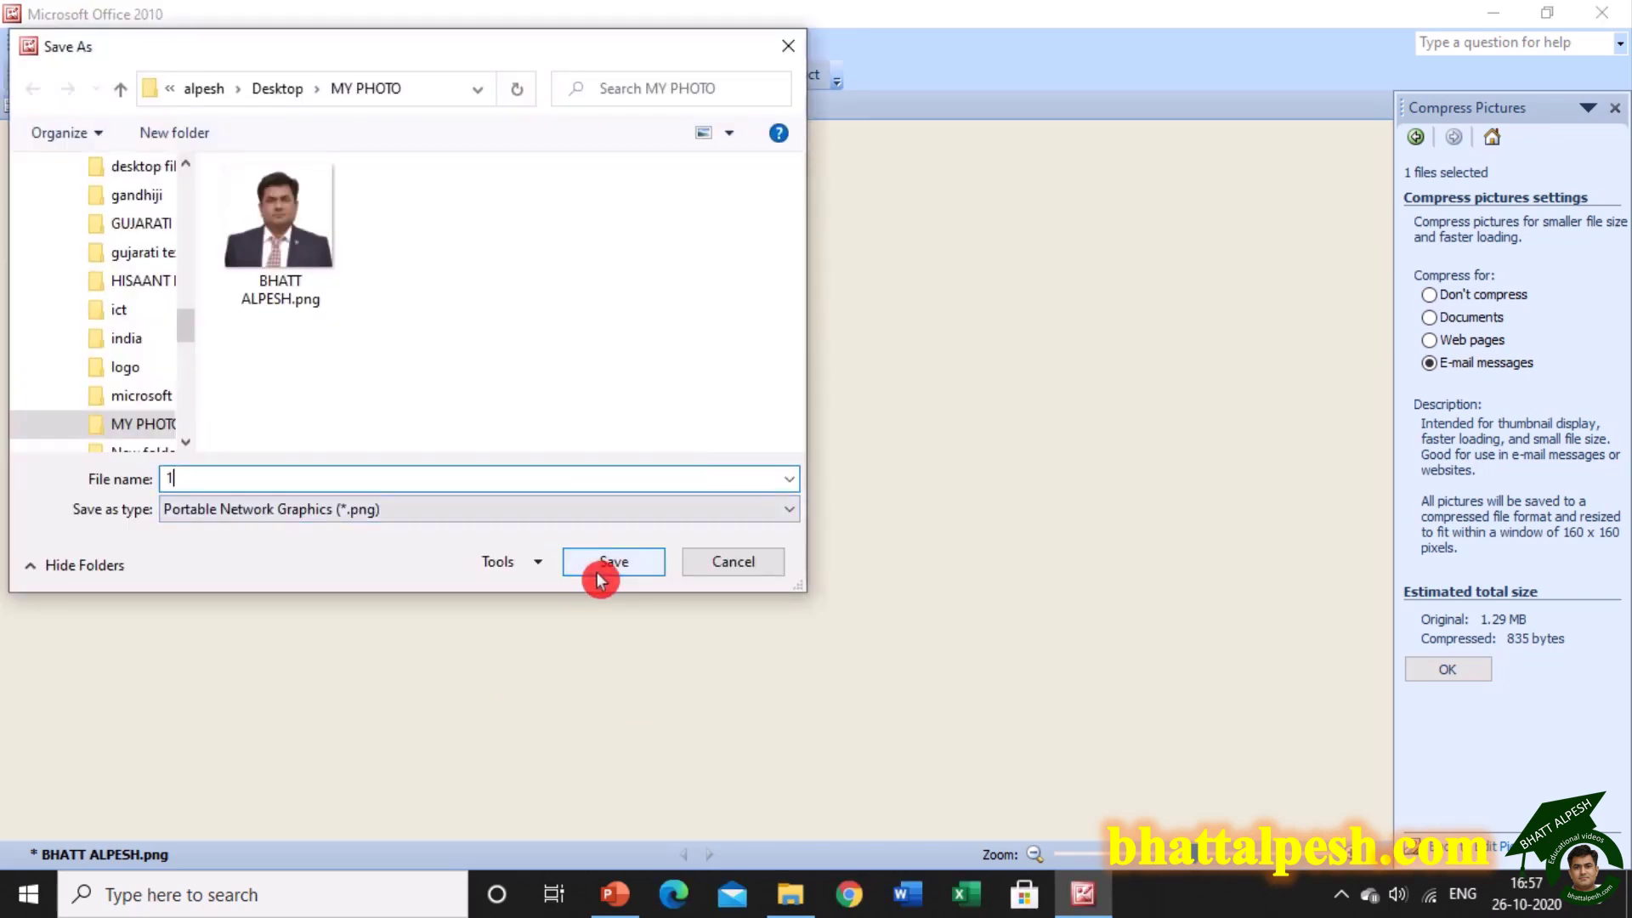
{"action": "left_click", "coordinate": [653, 571]}
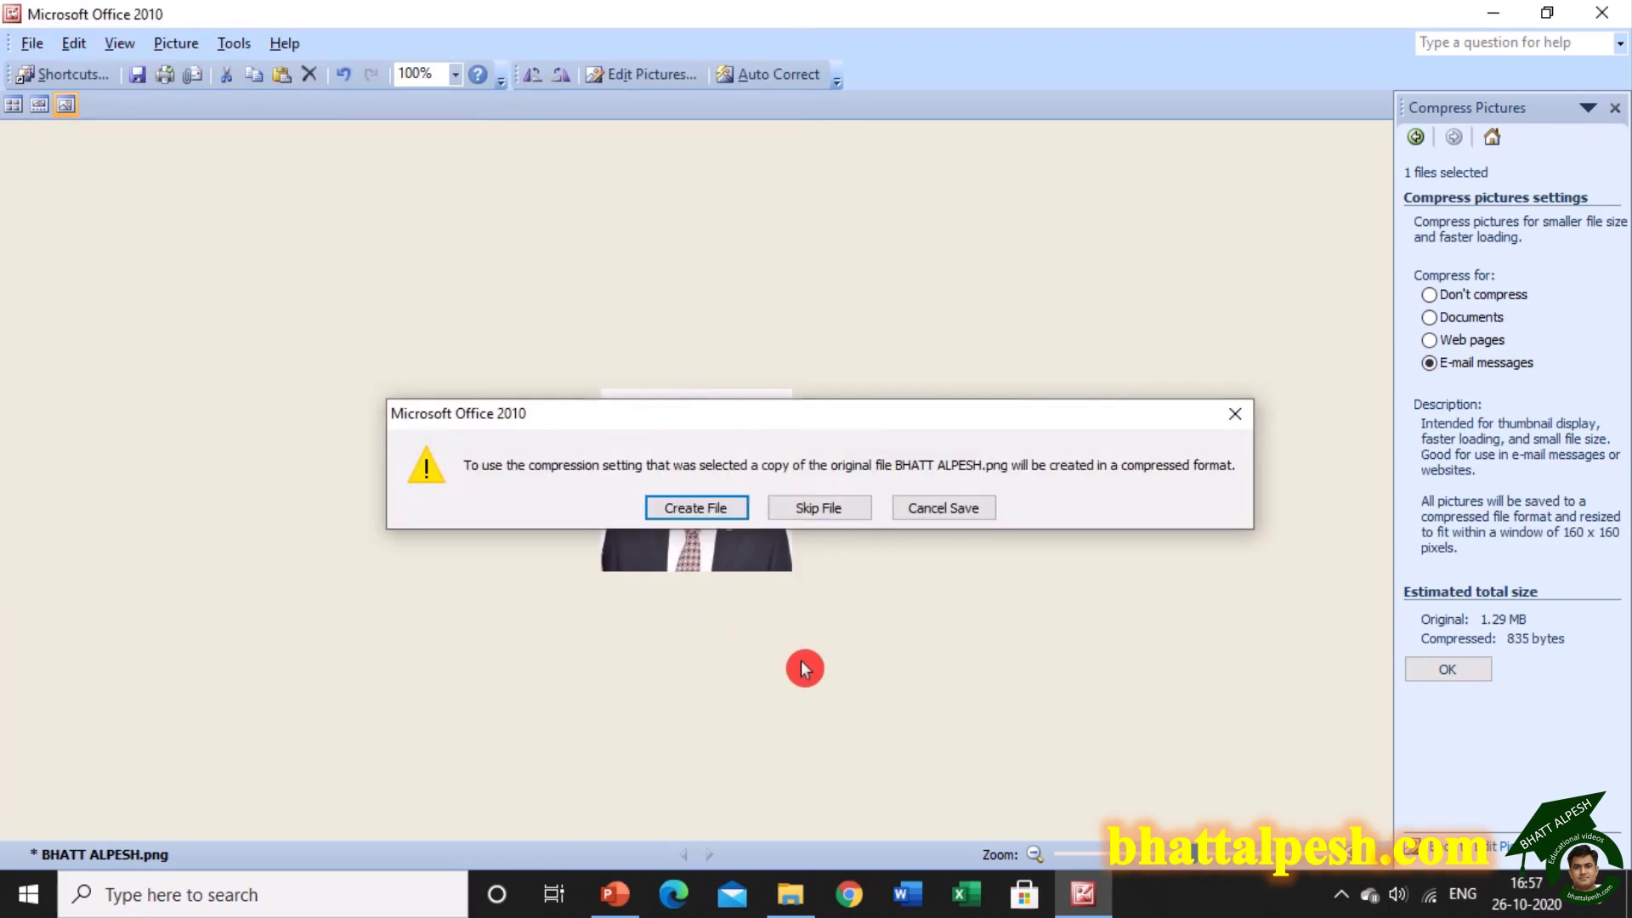
{"action": "left_click", "coordinate": [683, 507]}
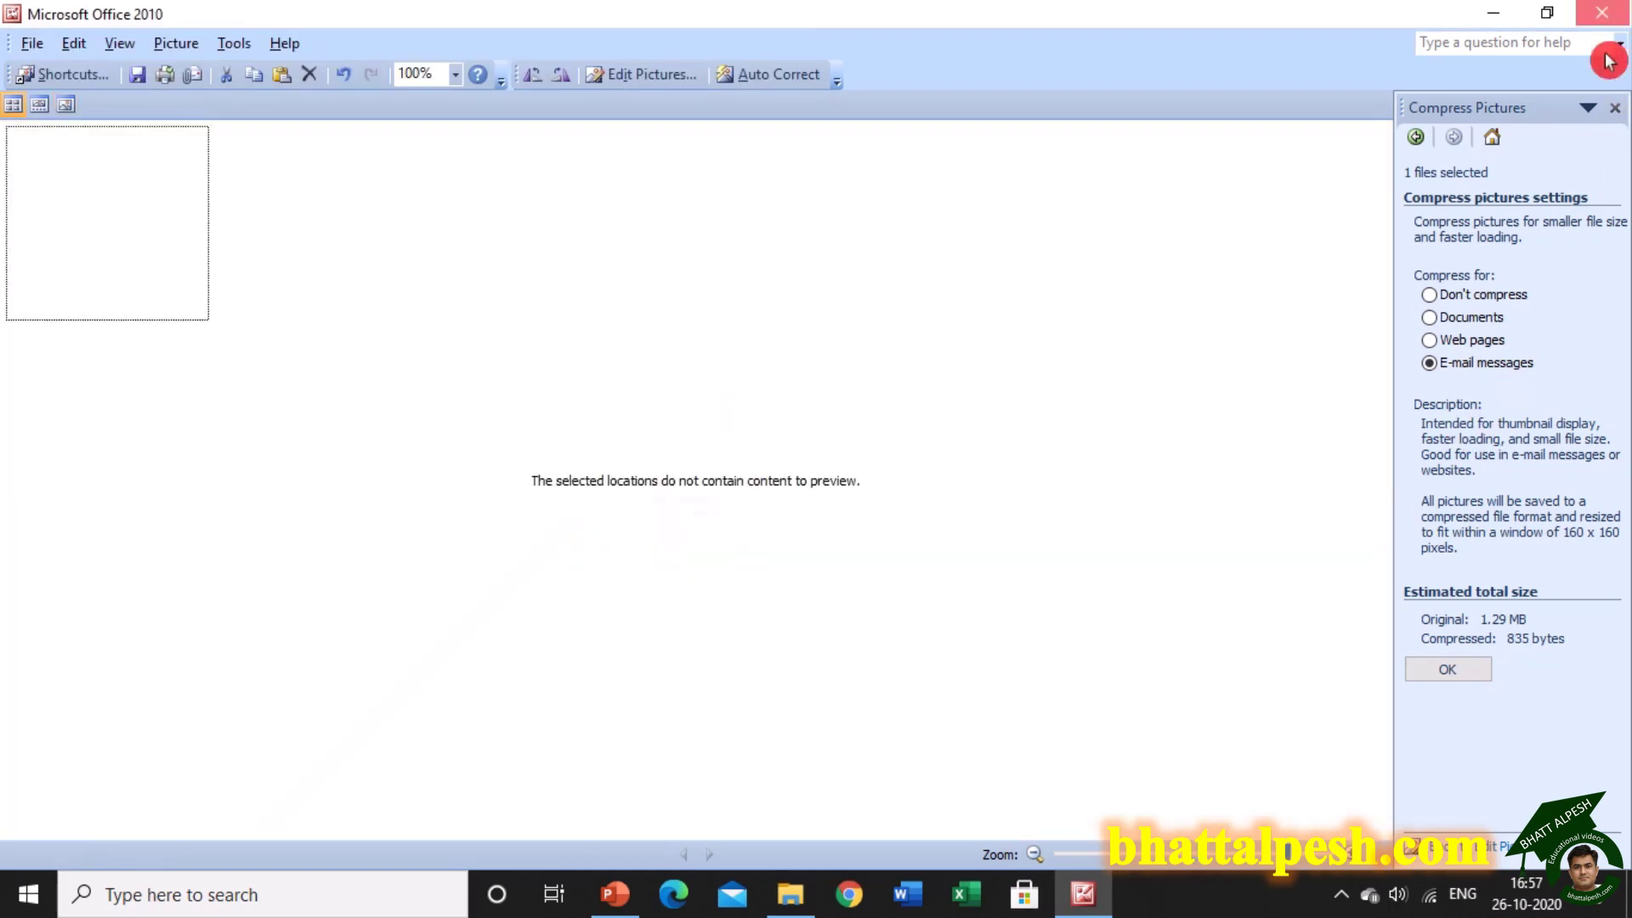
{"action": "left_click", "coordinate": [1601, 13]}
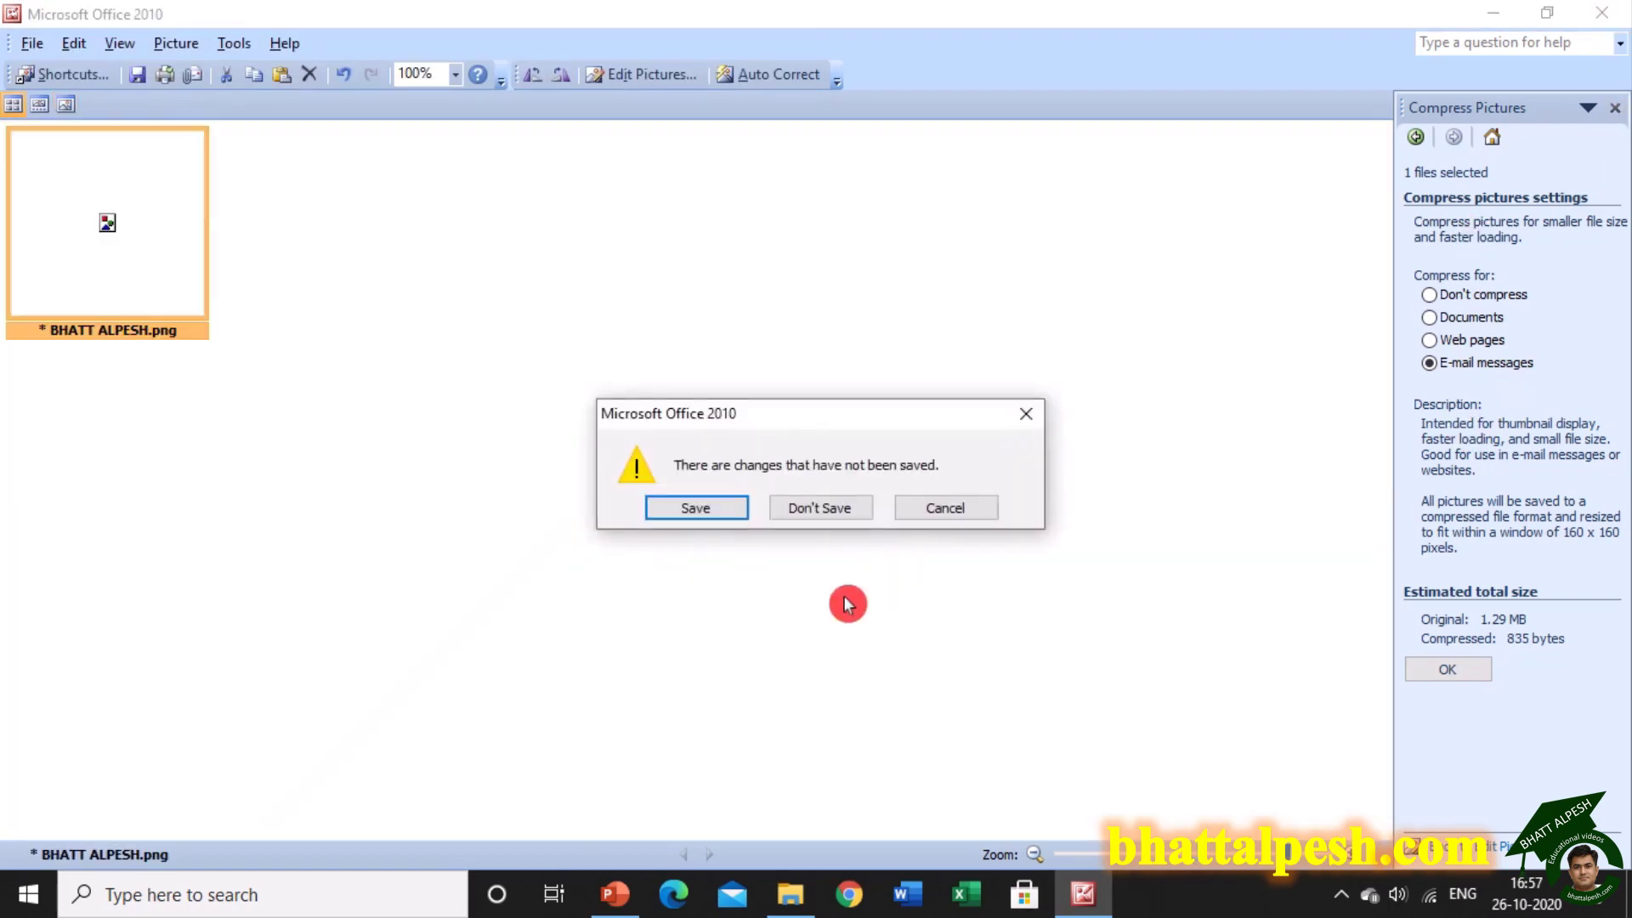
{"action": "left_click", "coordinate": [816, 508]}
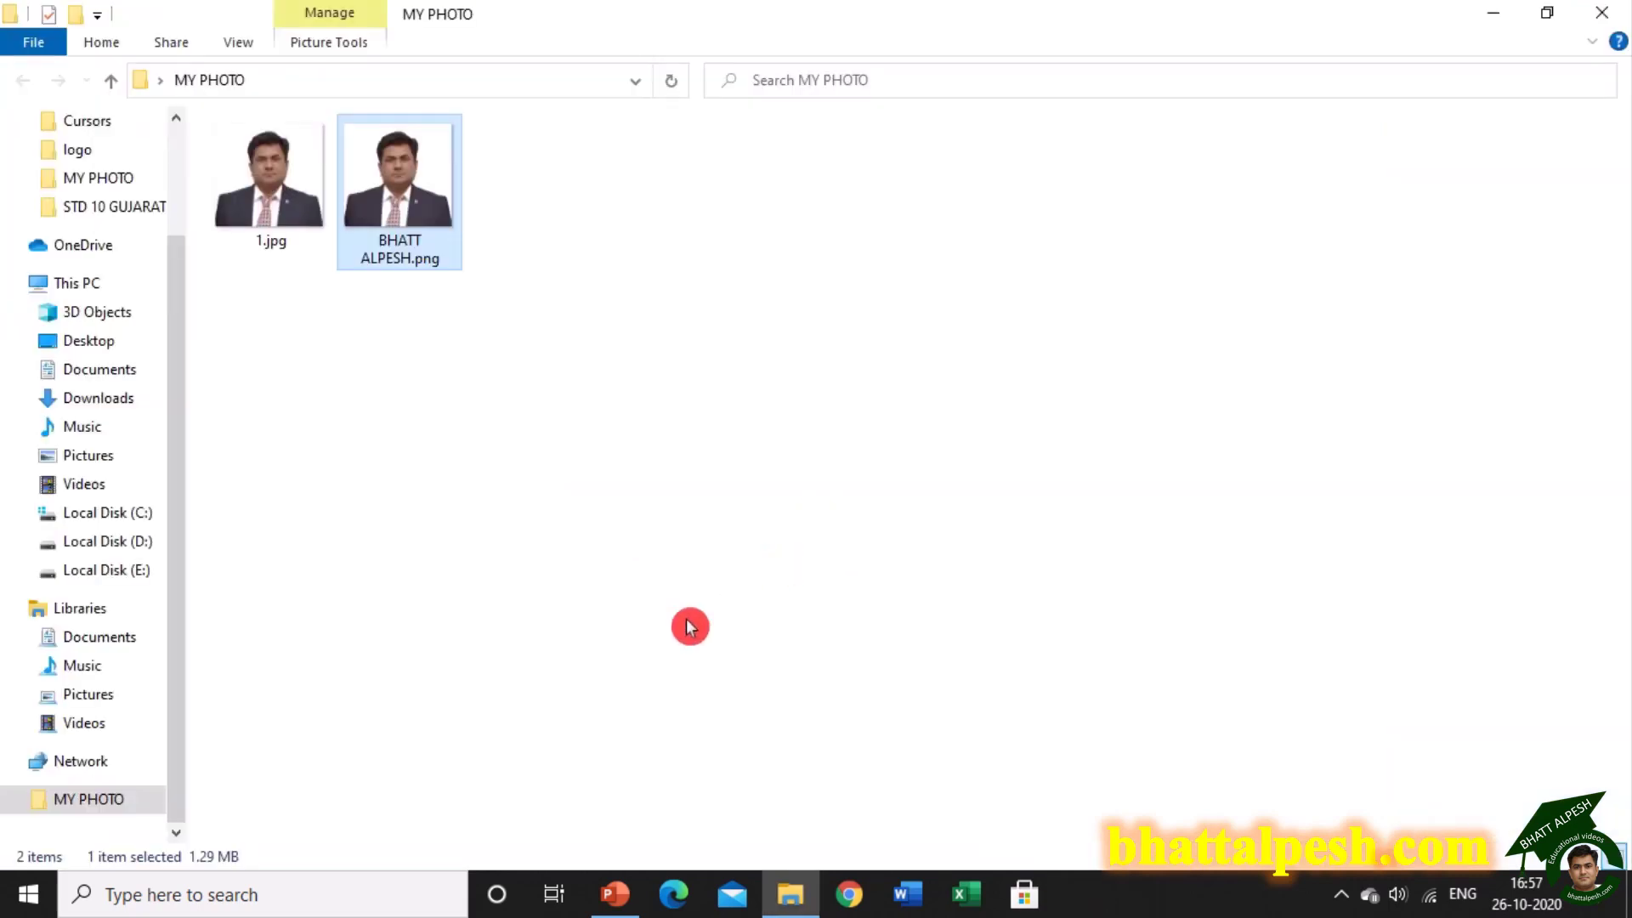
- Compare the file details of the original PNG portrait with those of the compressed copy 1.jpg
{"action": "left_click", "coordinate": [682, 574]}
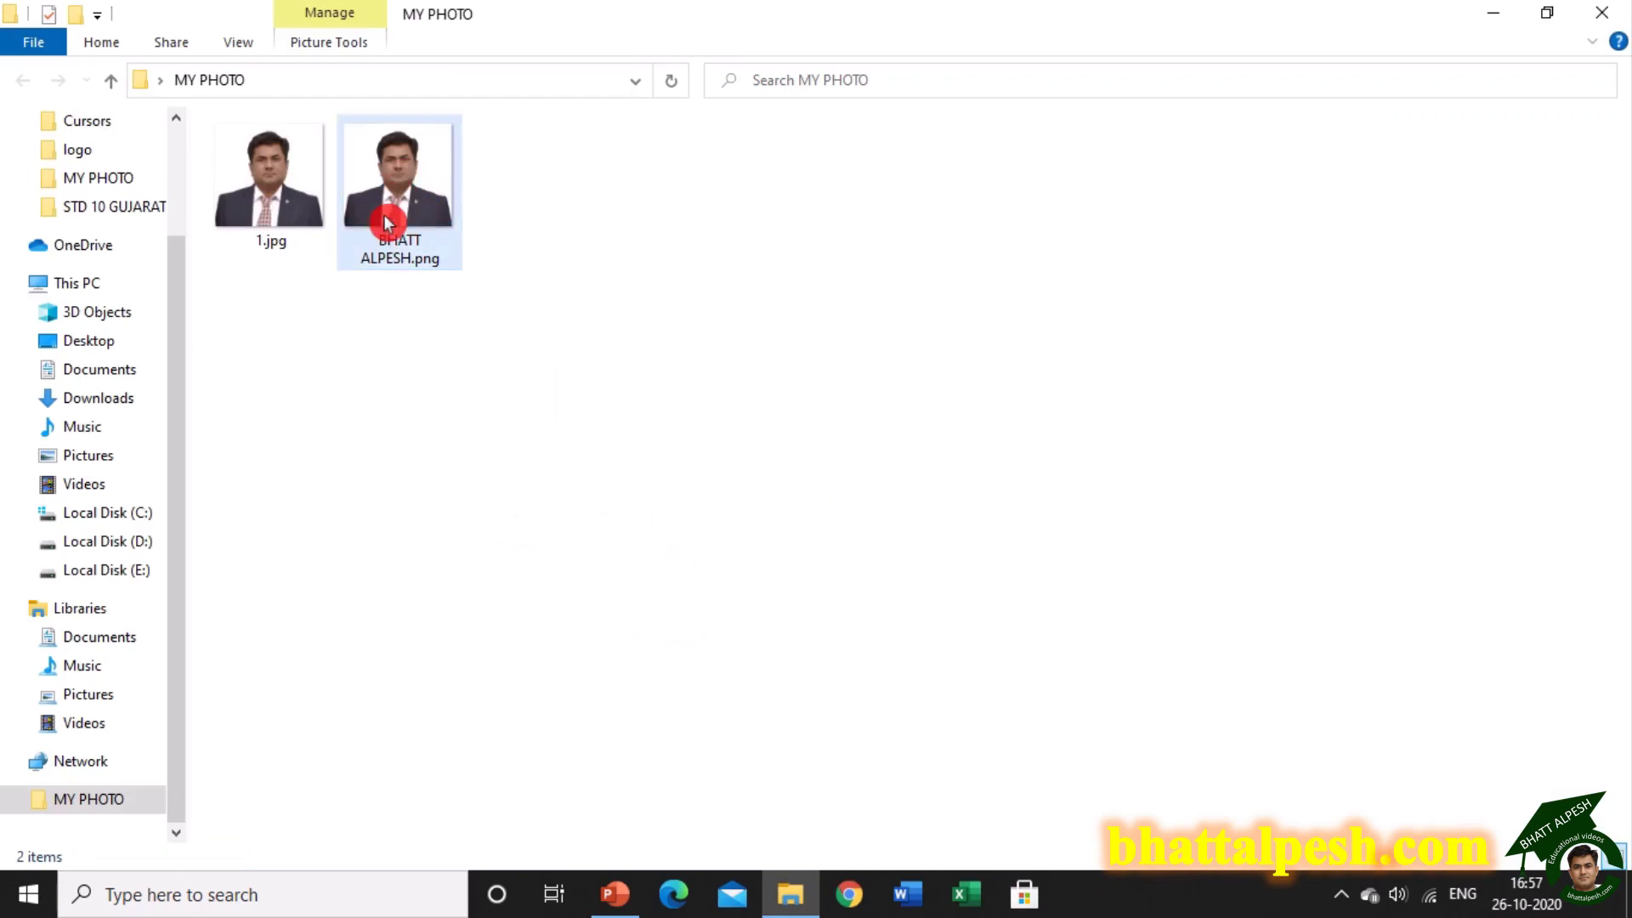
{"action": "left_click", "coordinate": [402, 201]}
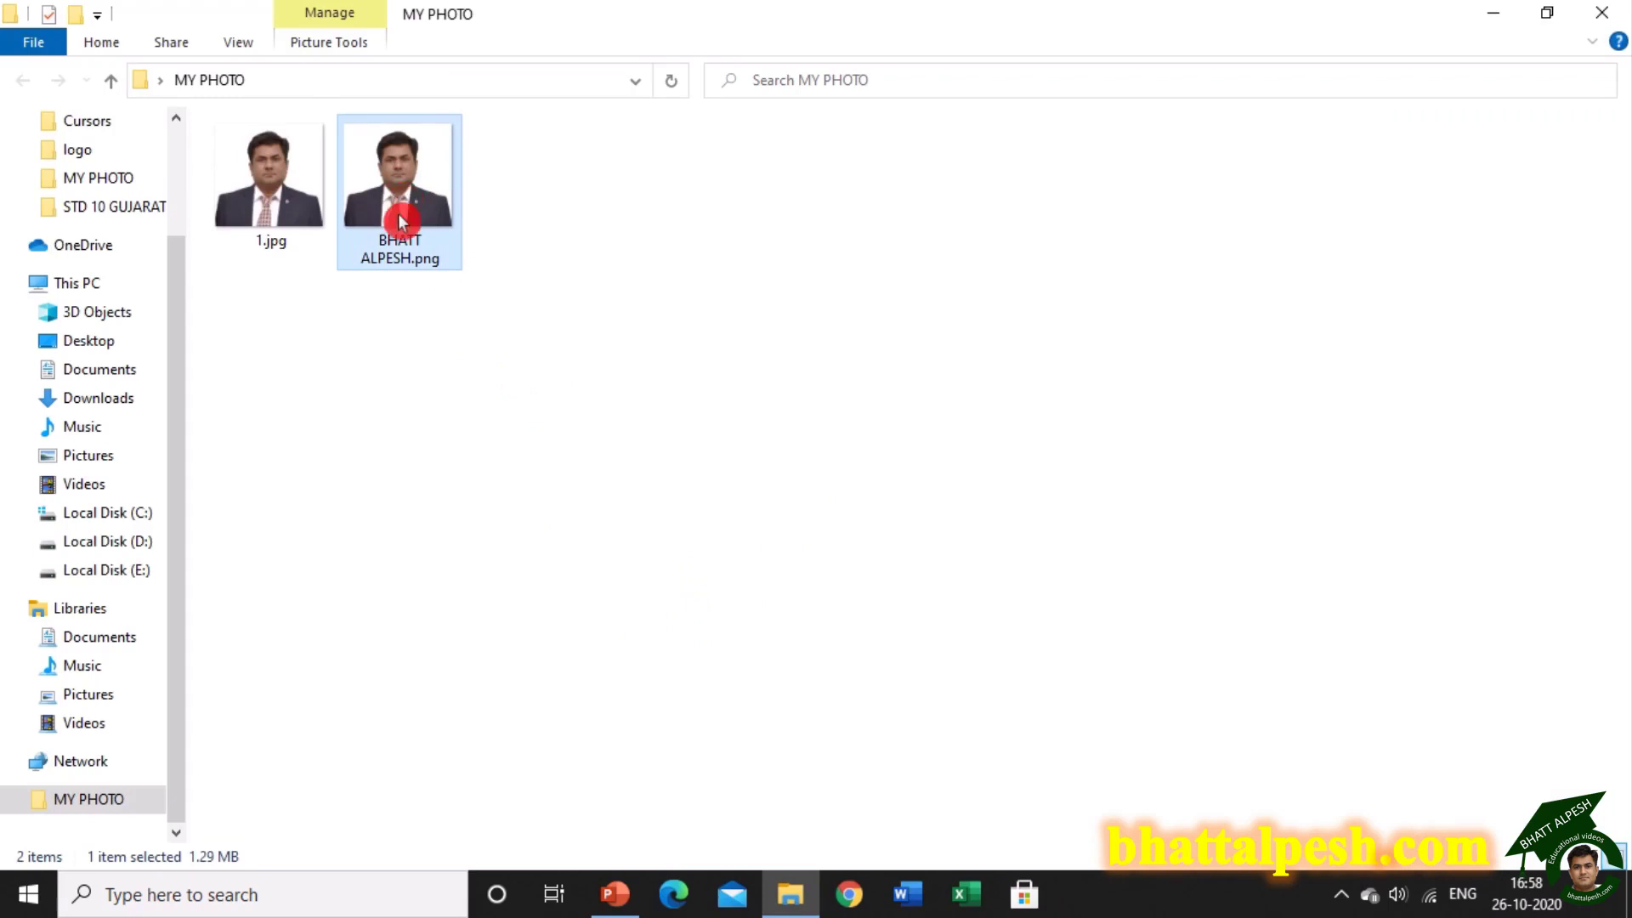
{"action": "mouse_move", "coordinate": [408, 236]}
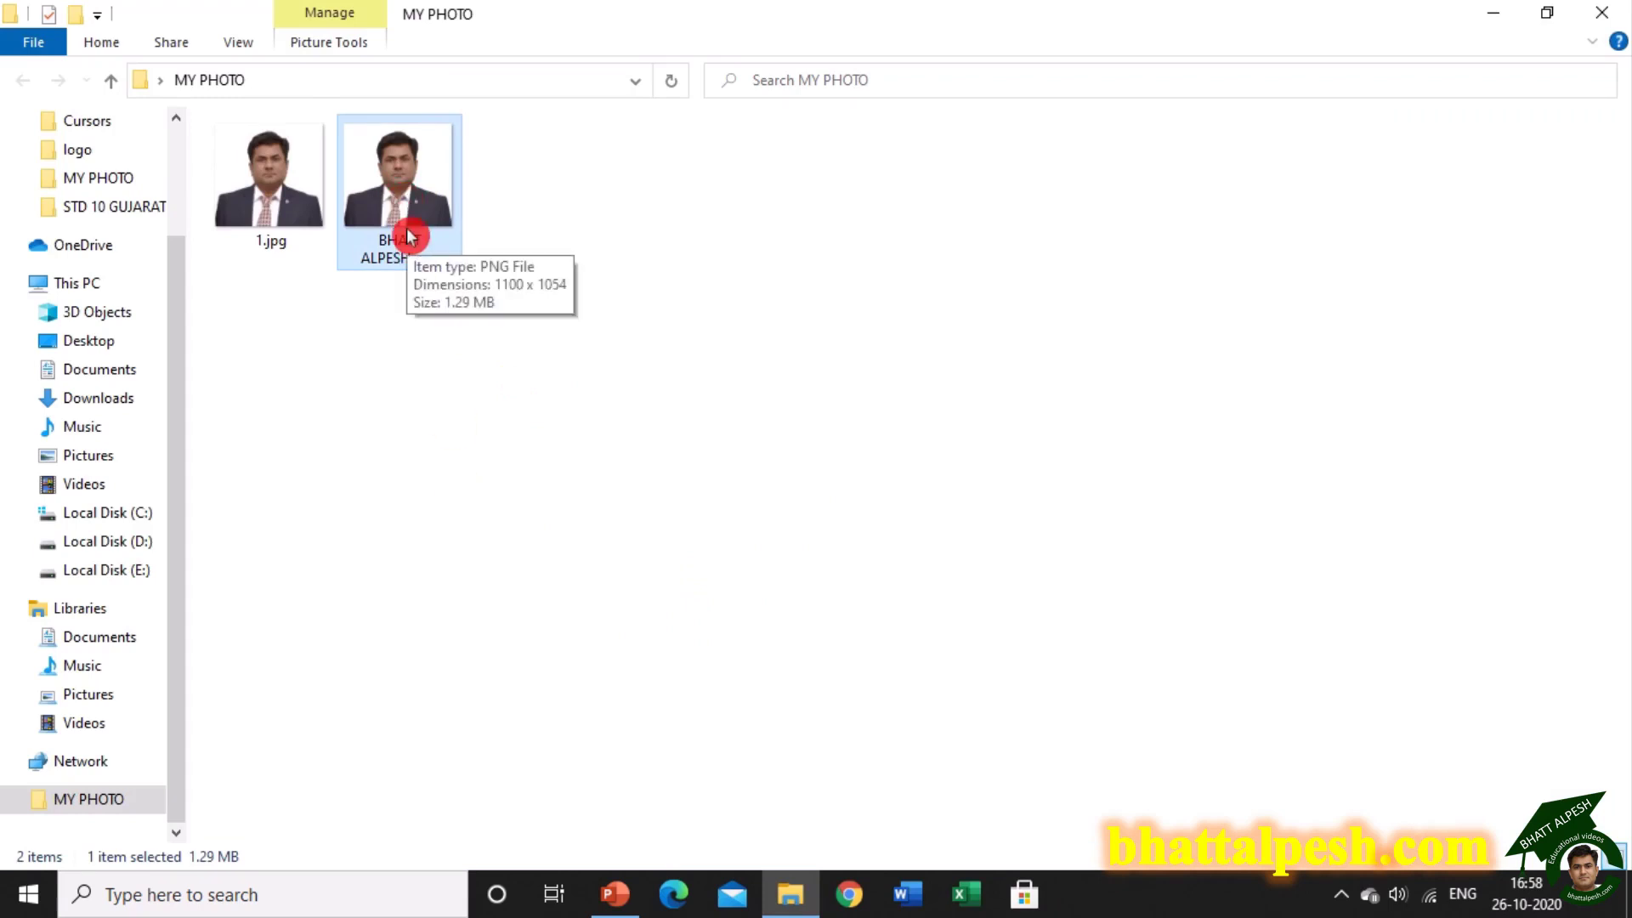
{"action": "right_click", "coordinate": [604, 405]}
{"action": "left_click", "coordinate": [659, 498]}
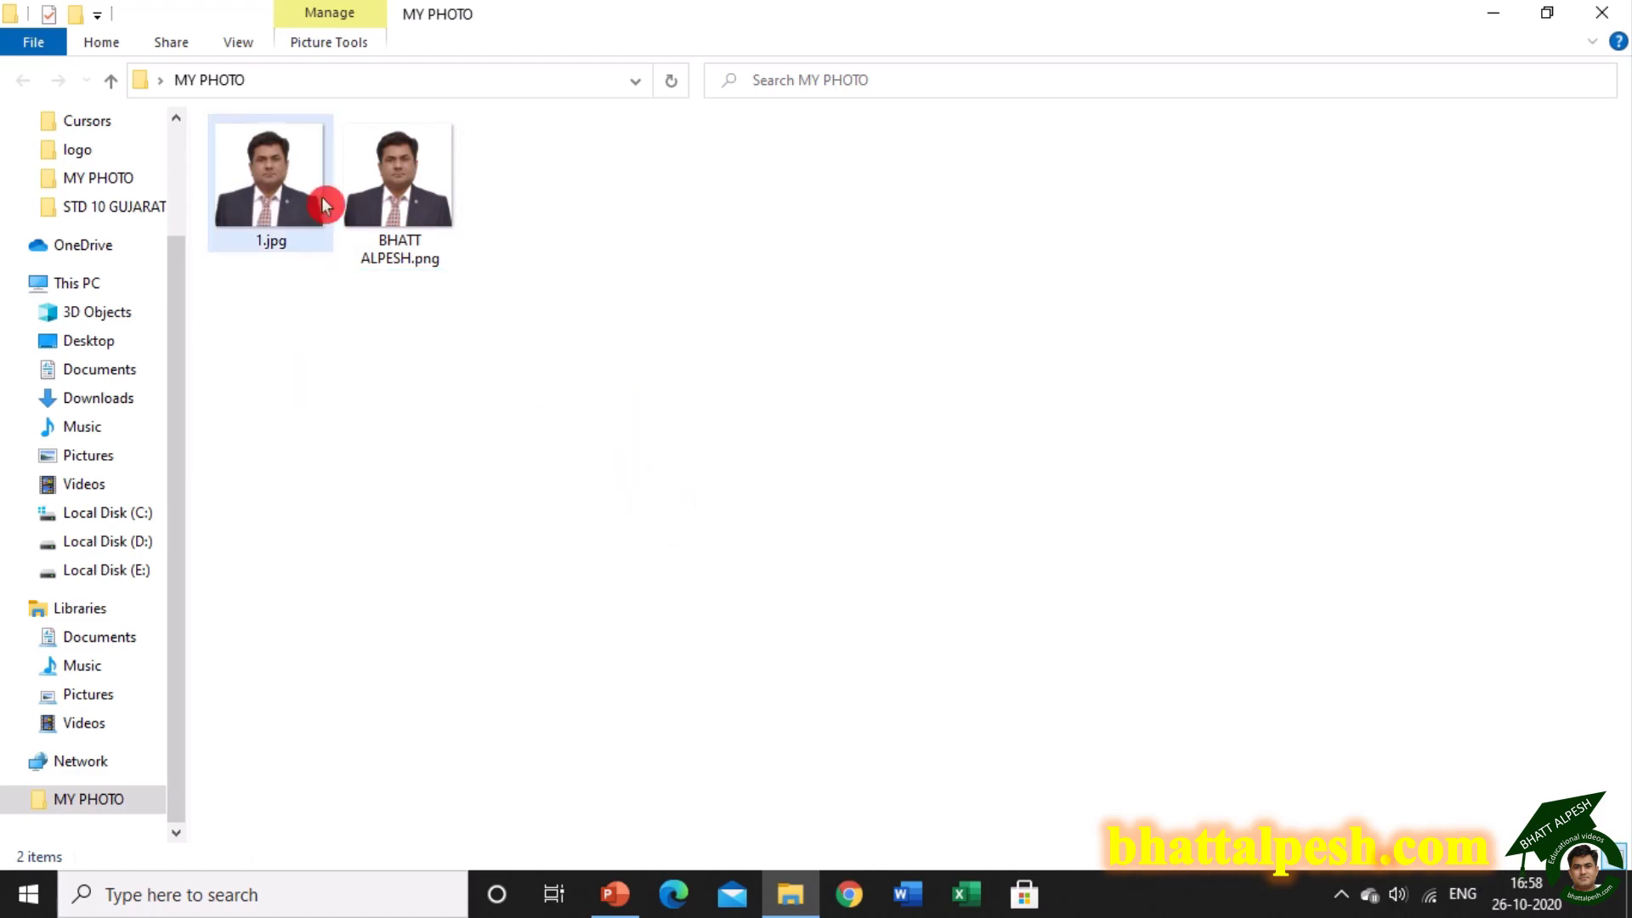
{"action": "left_click", "coordinate": [267, 179]}
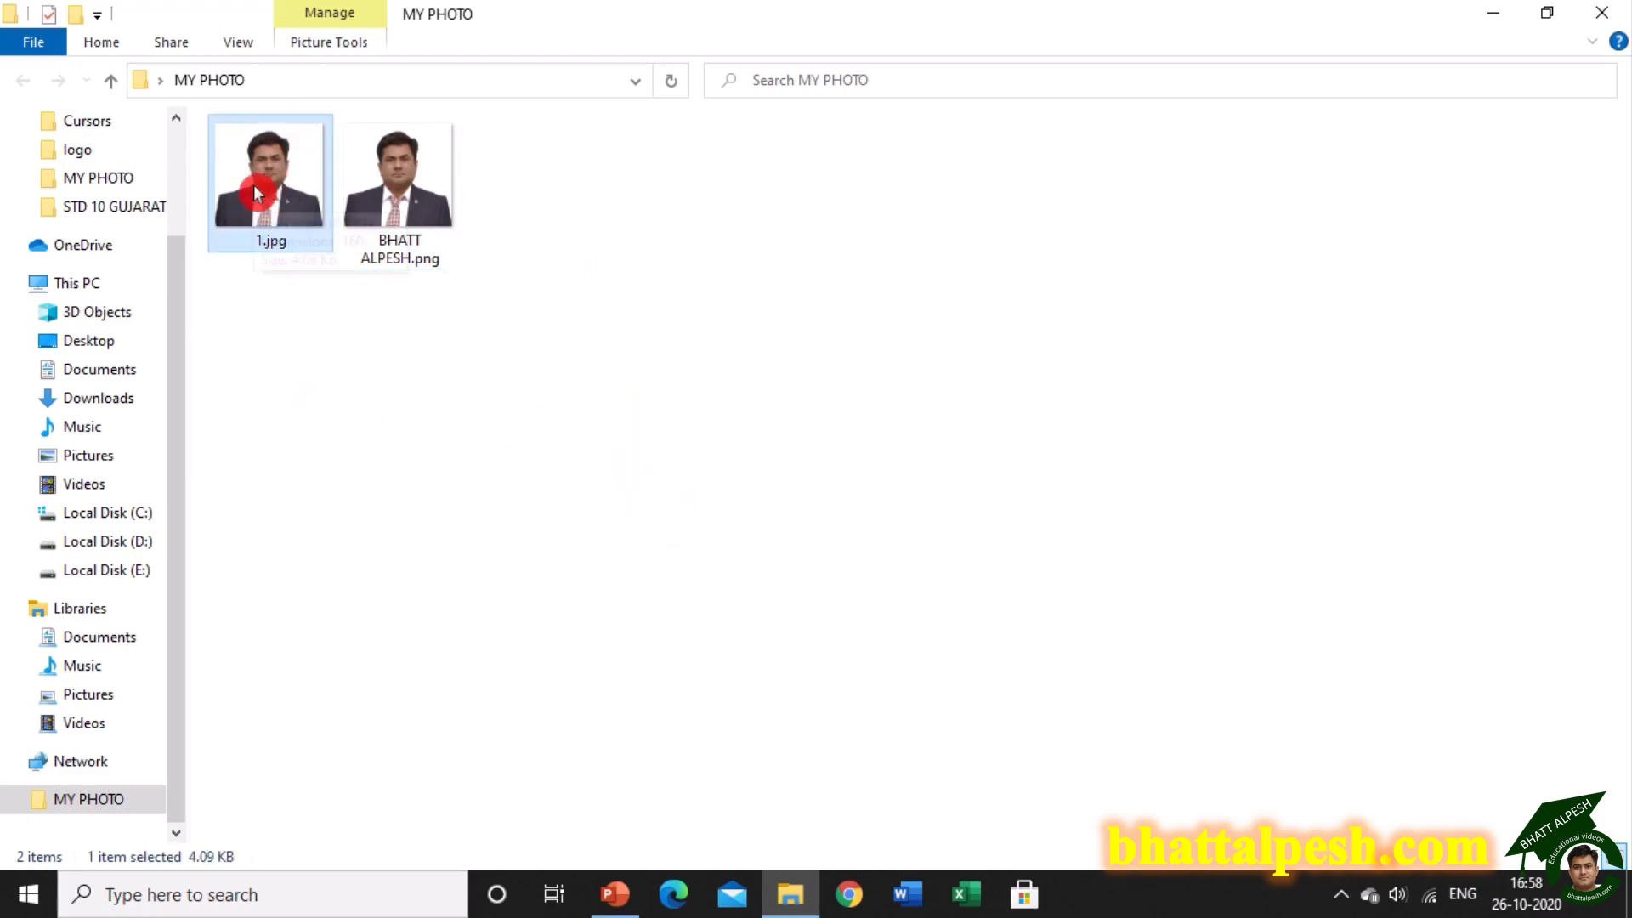
{"action": "mouse_move", "coordinate": [253, 186]}
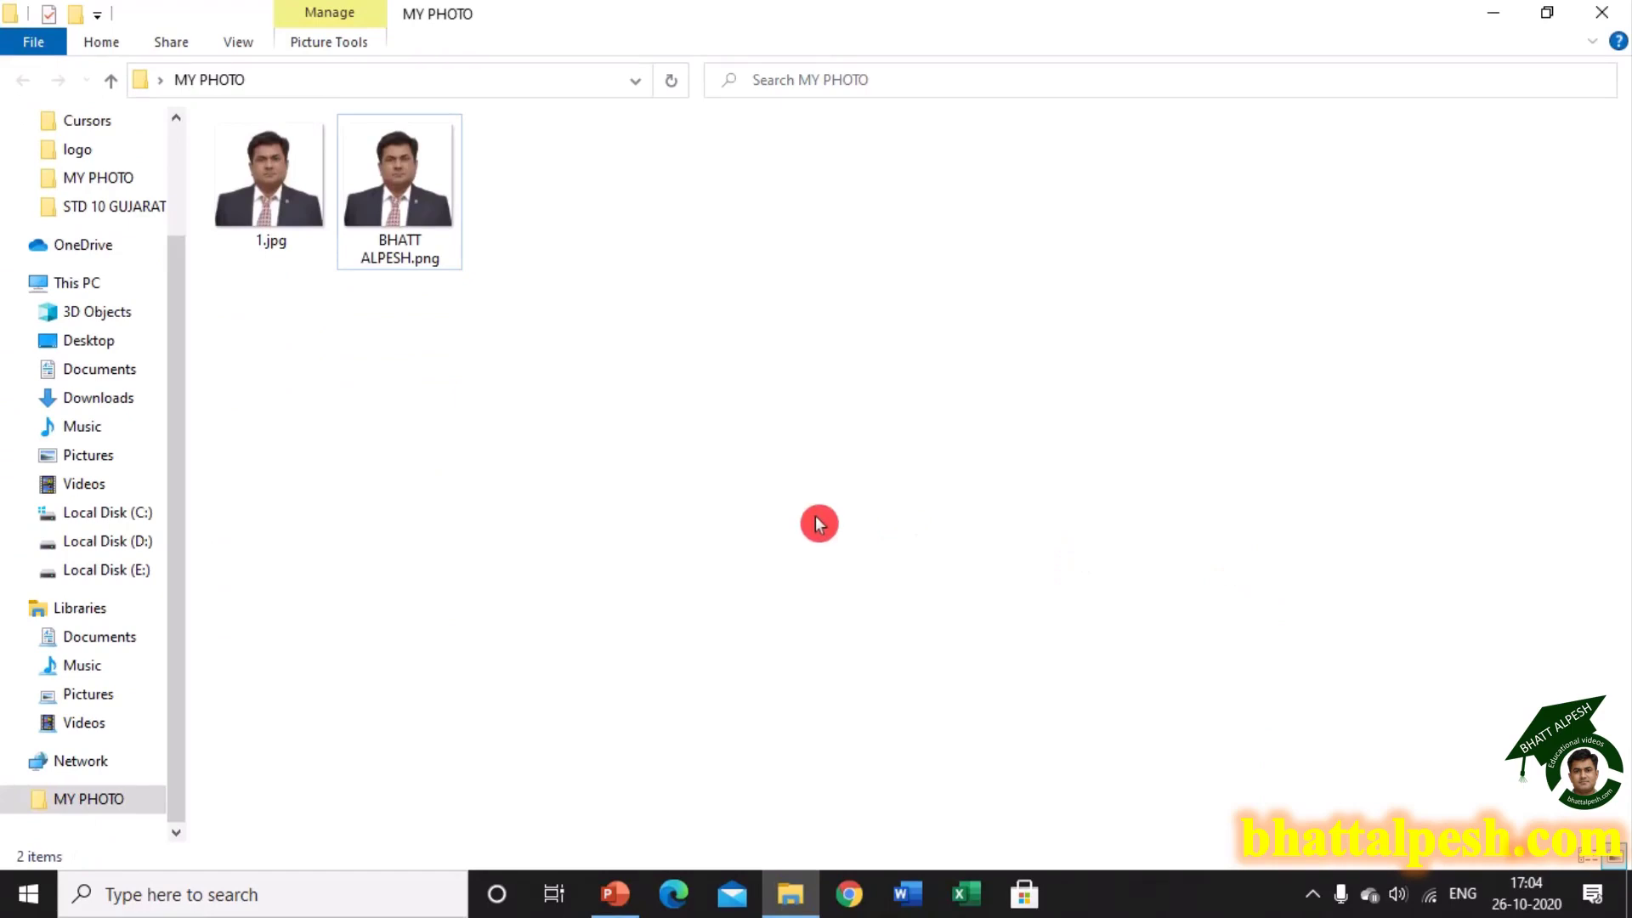
- Open the original PNG portrait in Paint and check its pixel dimensions and file size
{"action": "left_click", "coordinate": [411, 216]}
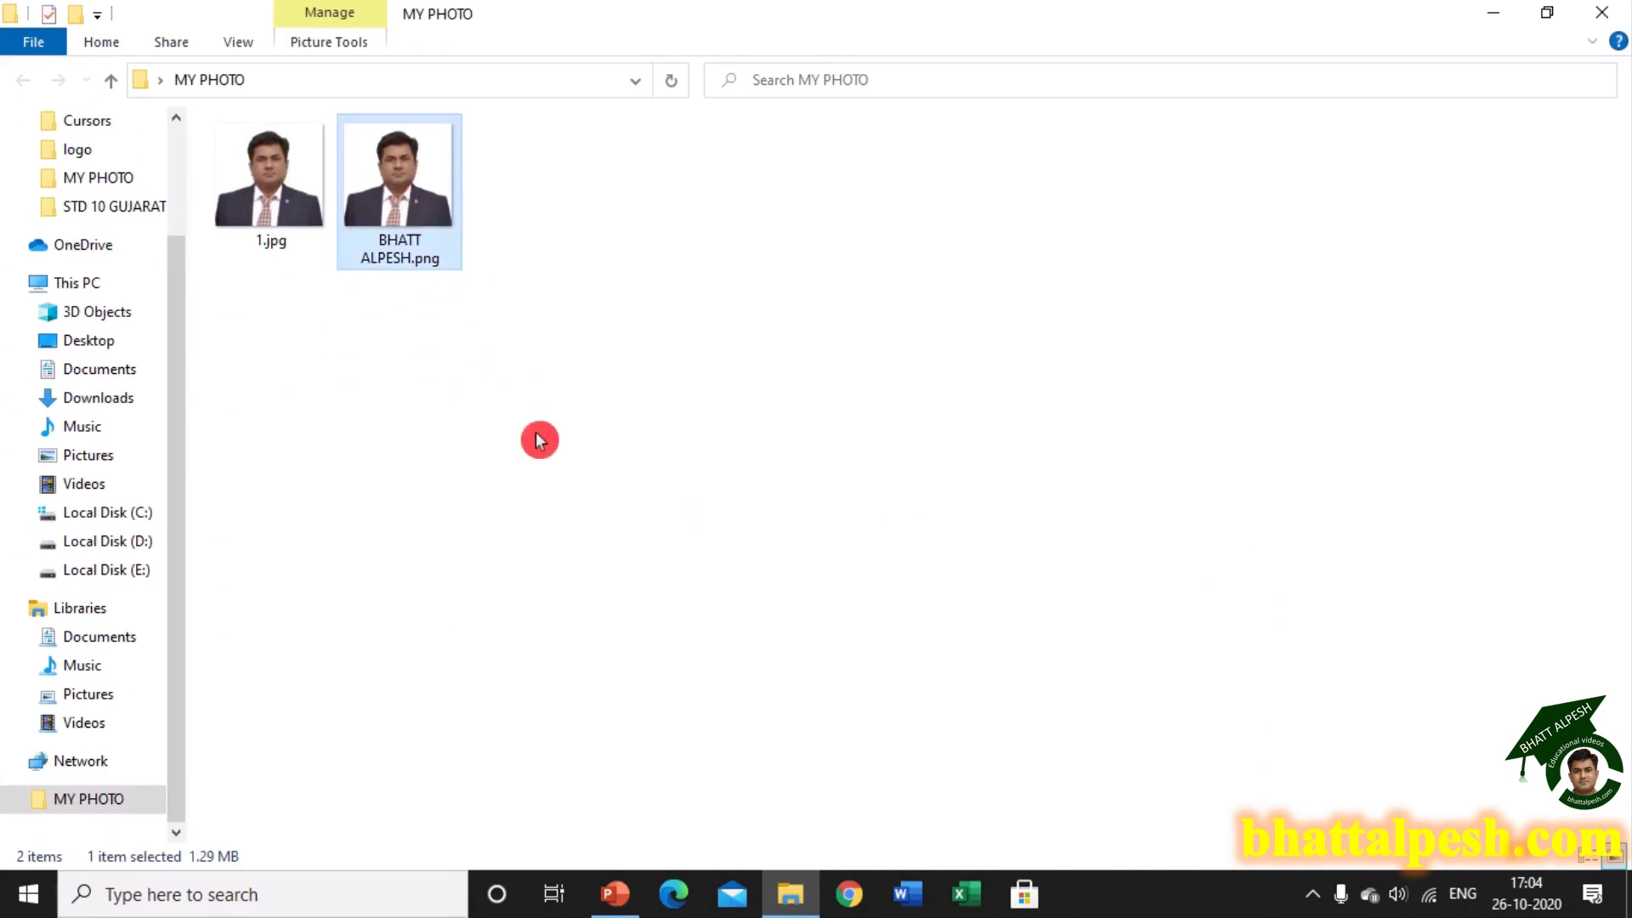
{"action": "mouse_move", "coordinate": [401, 230]}
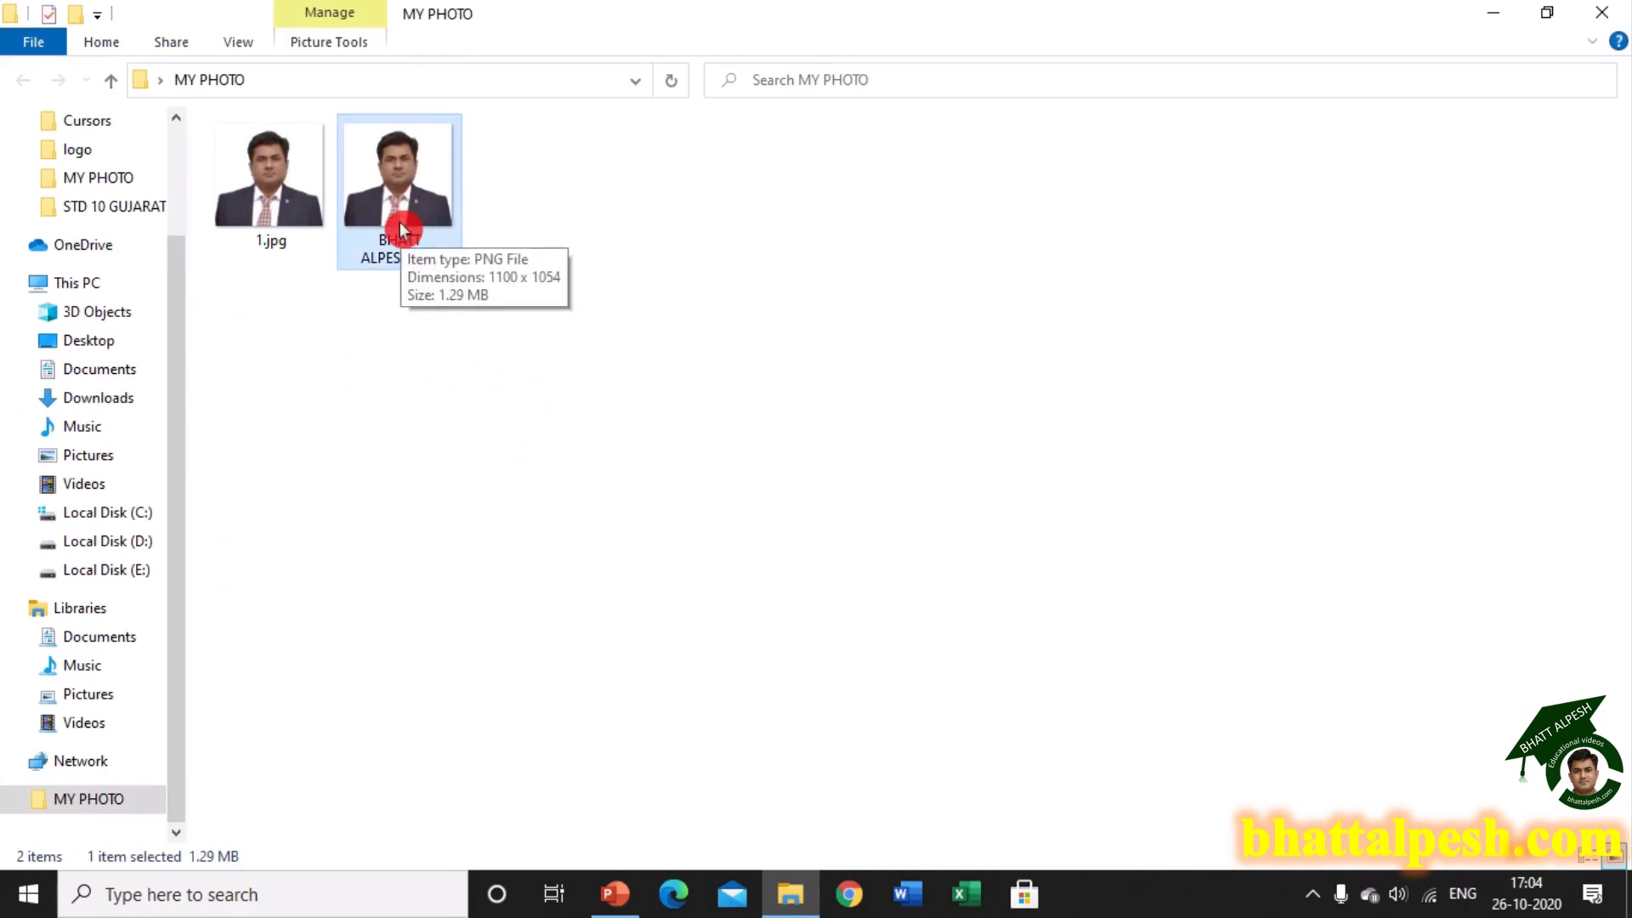
{"action": "right_click", "coordinate": [401, 229]}
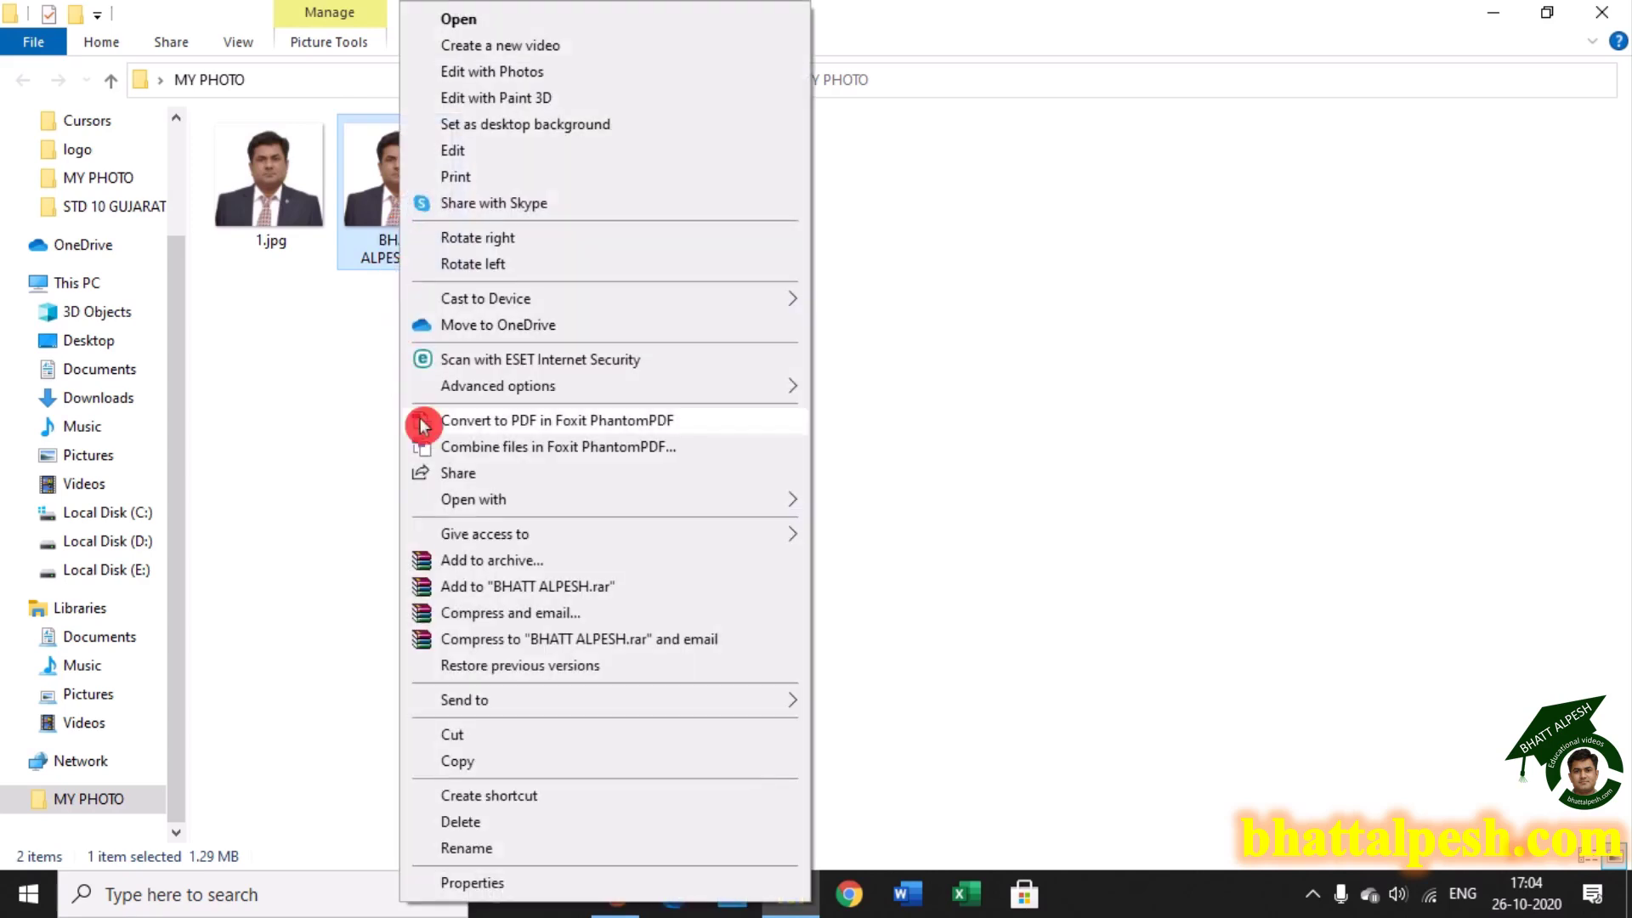
{"action": "mouse_move", "coordinate": [518, 510]}
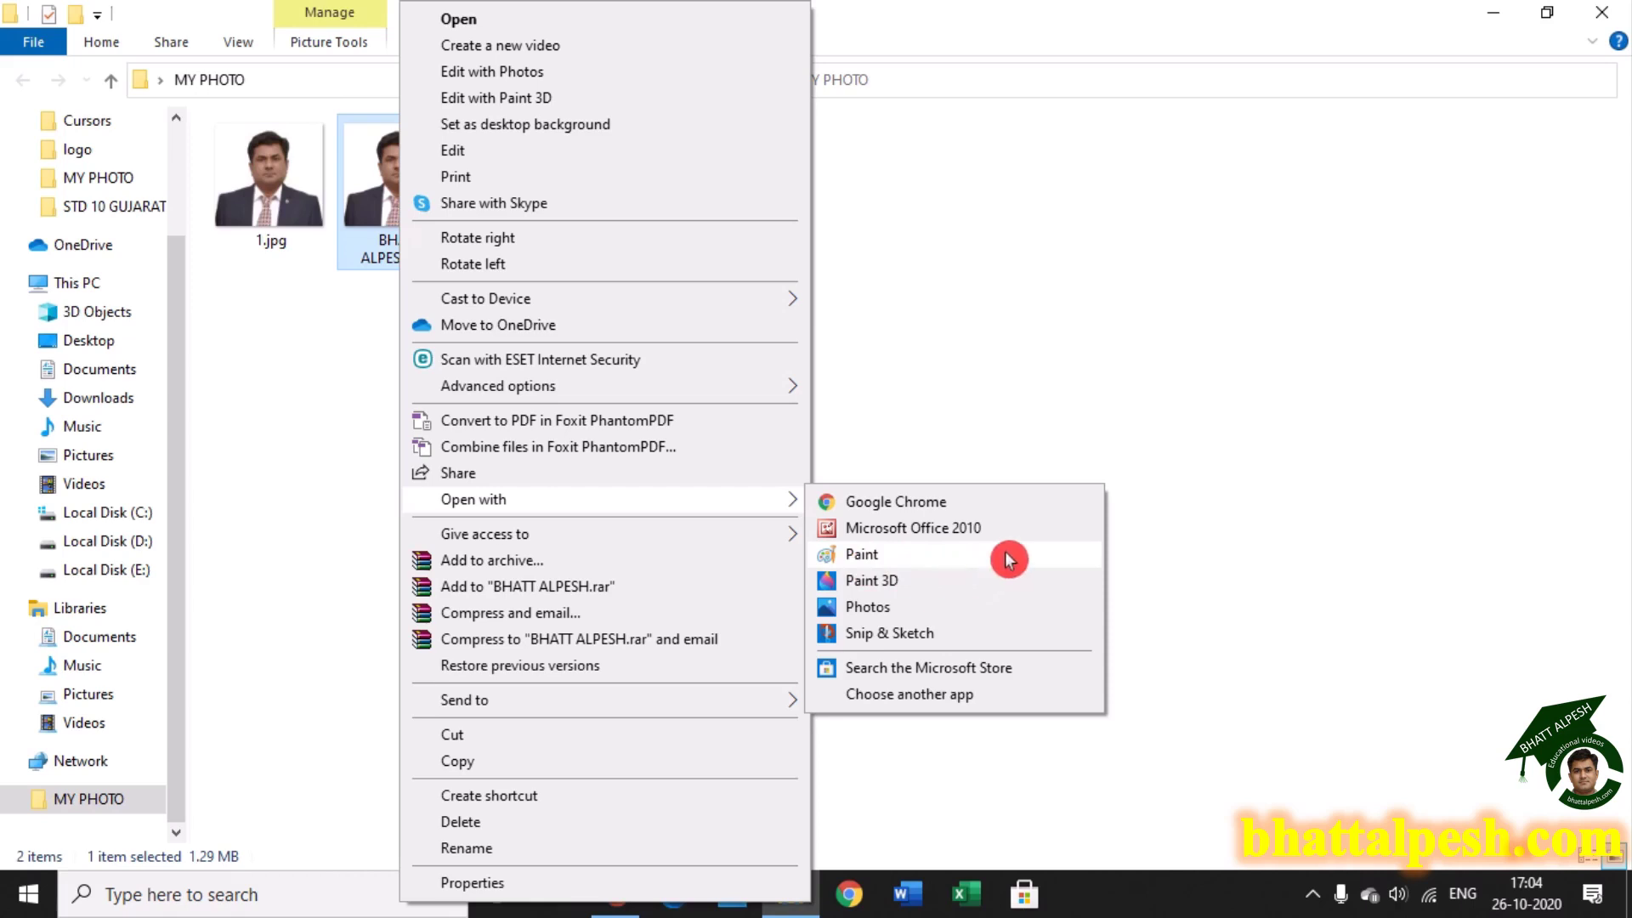
{"action": "left_click", "coordinate": [943, 562]}
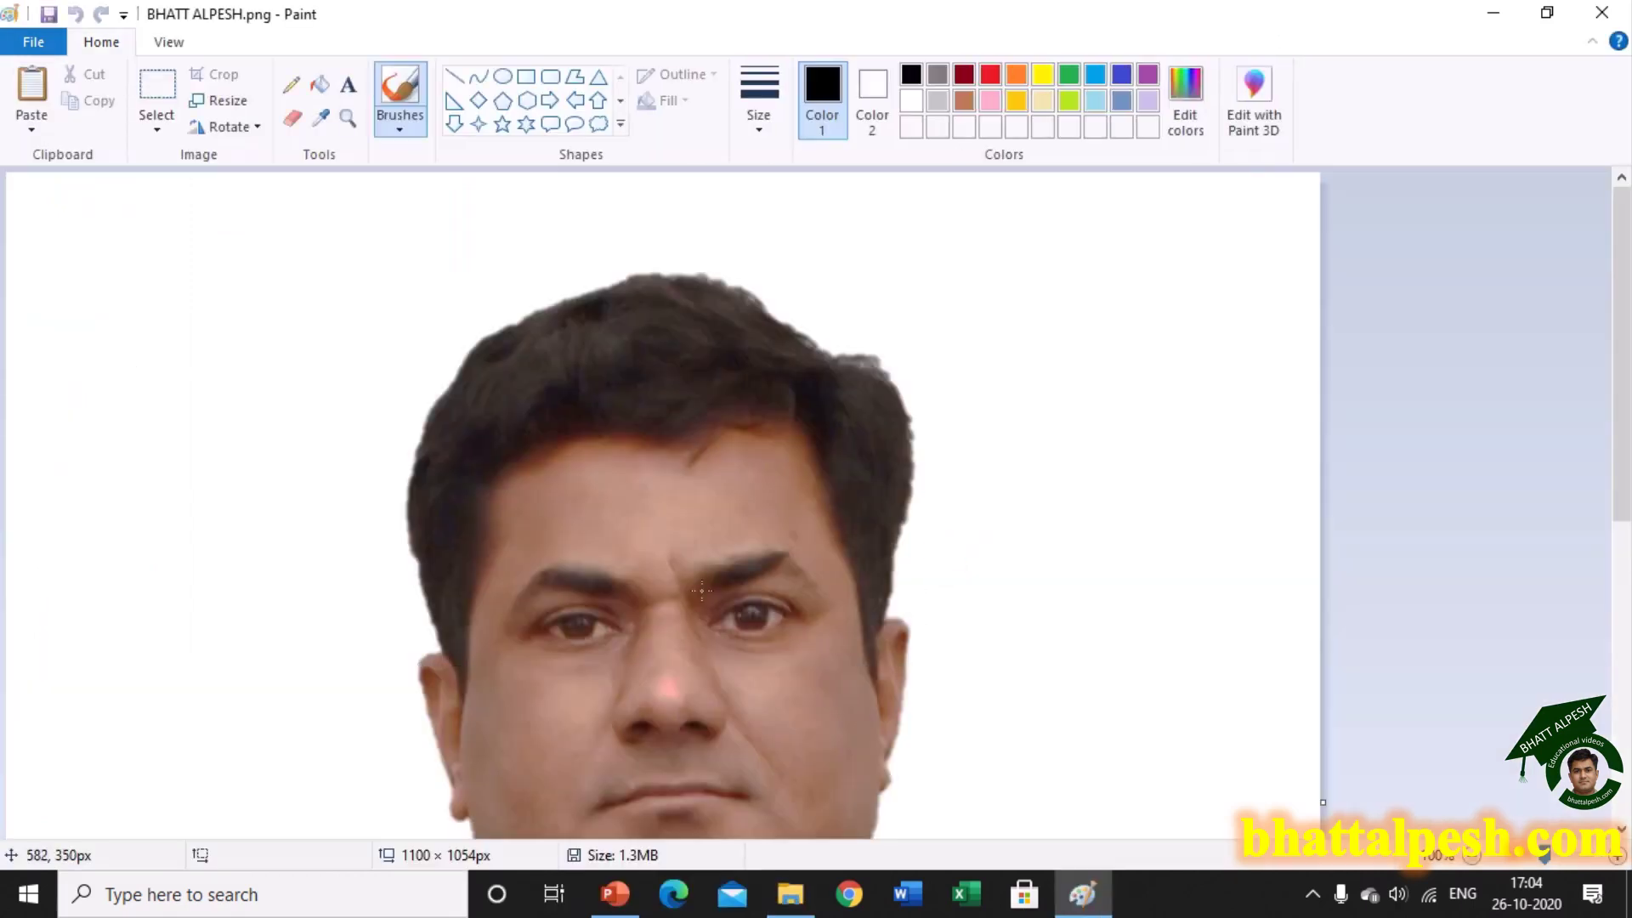
{"action": "left_click", "coordinate": [243, 541]}
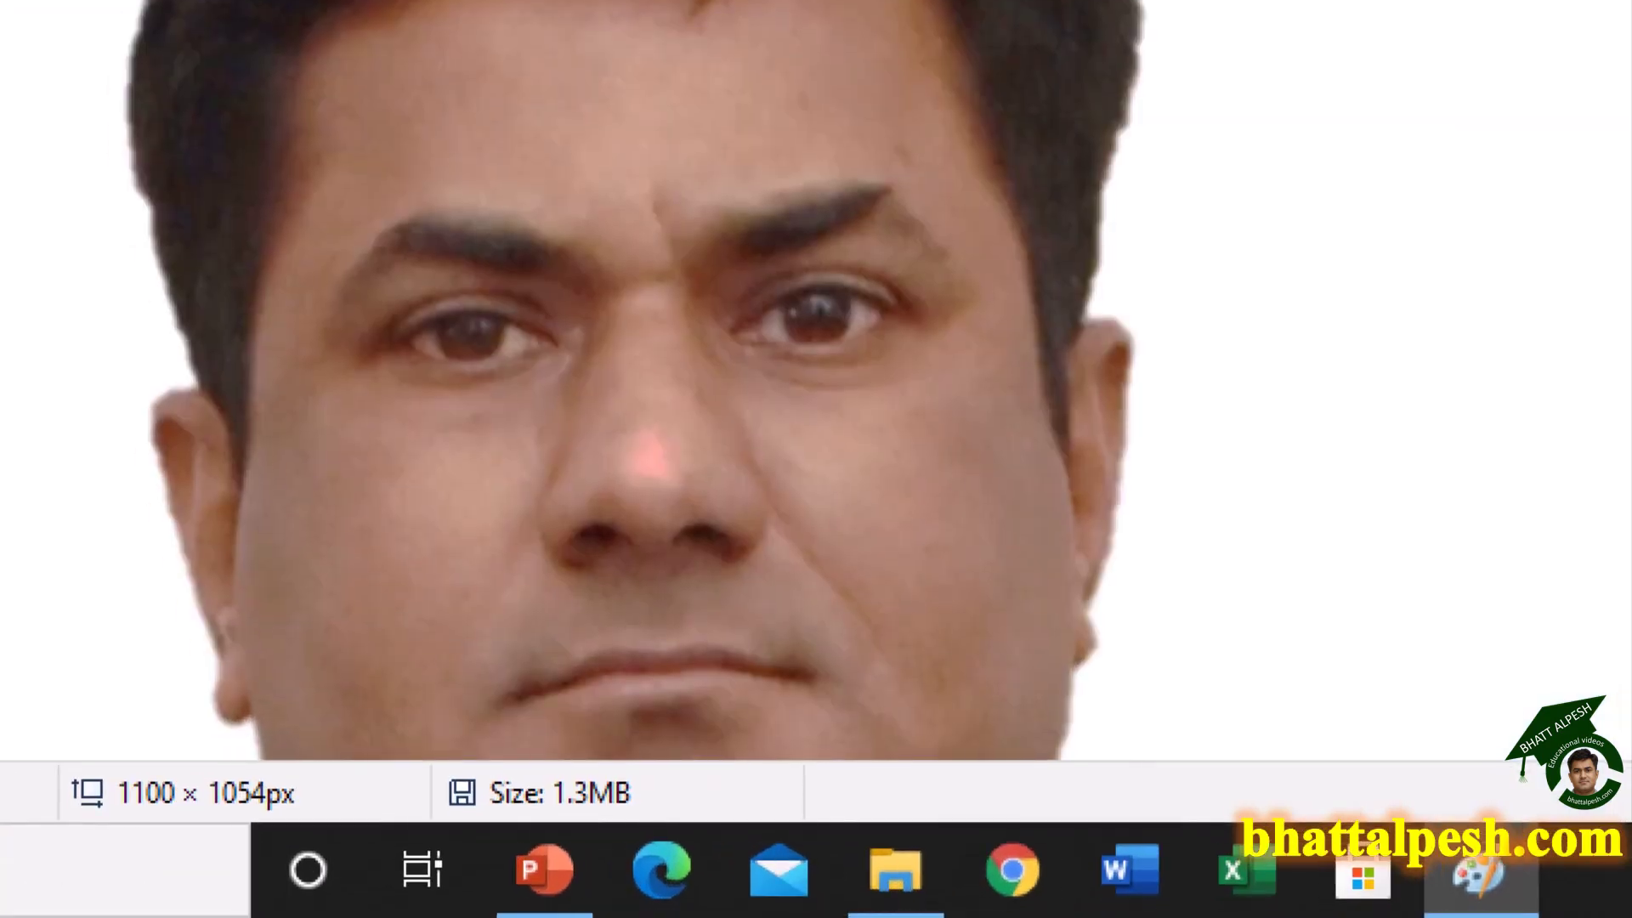
{"action": "left_click_drag", "start_coordinate": [429, 761], "coordinate": [699, 822]}
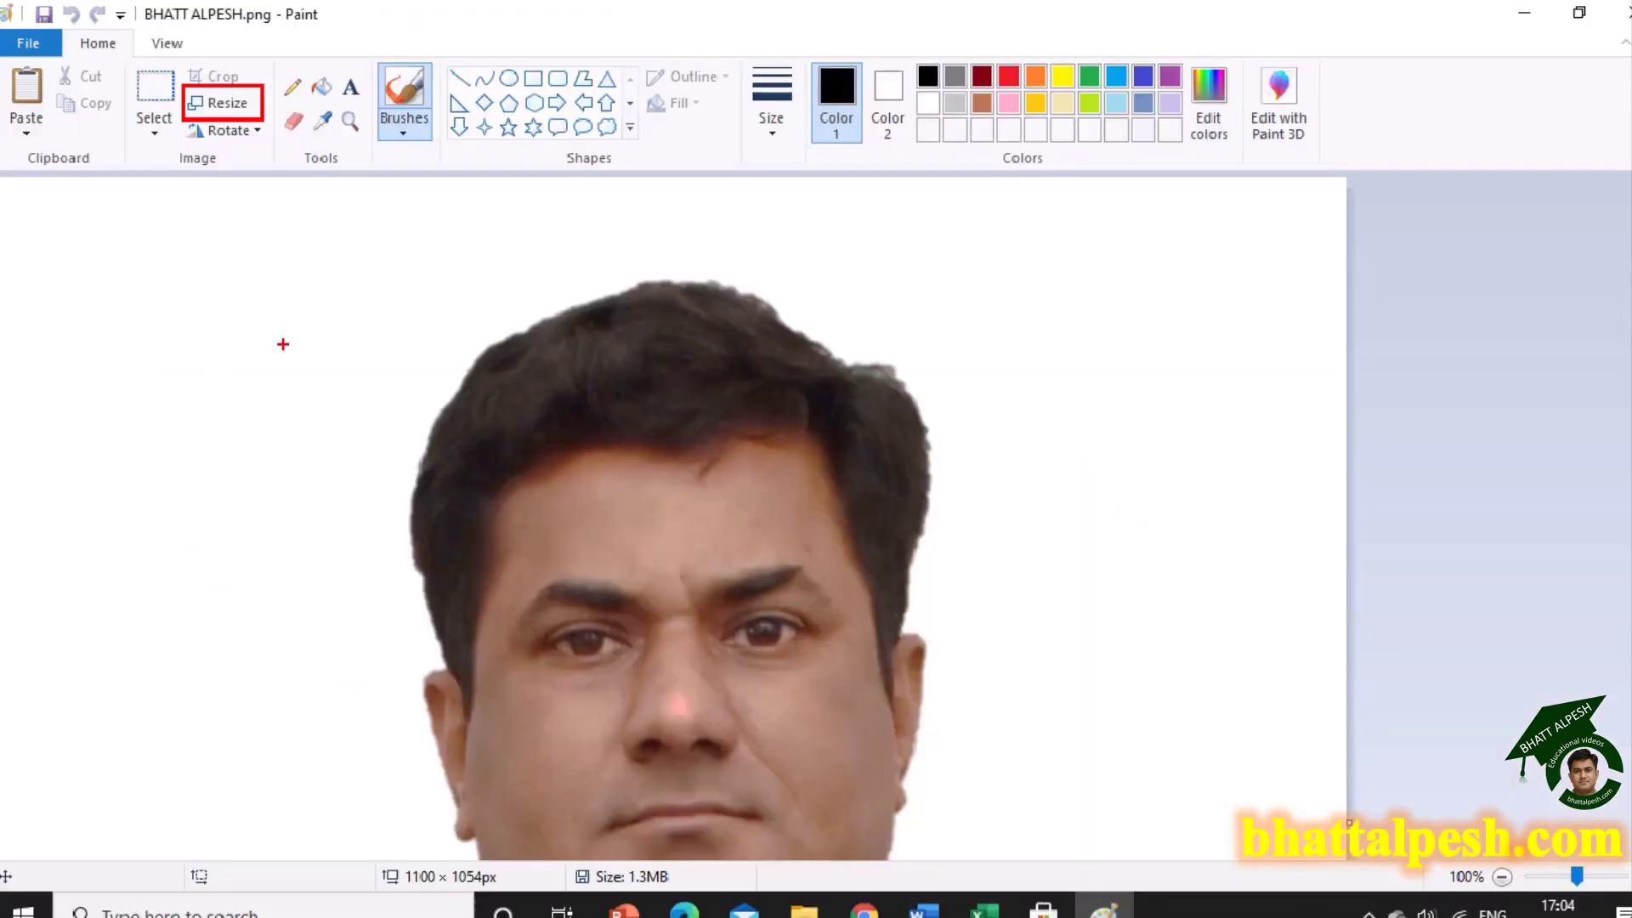
- Resize the portrait by pixels to a horizontal size of 100 with the aspect ratio maintained
{"action": "left_click", "coordinate": [234, 201]}
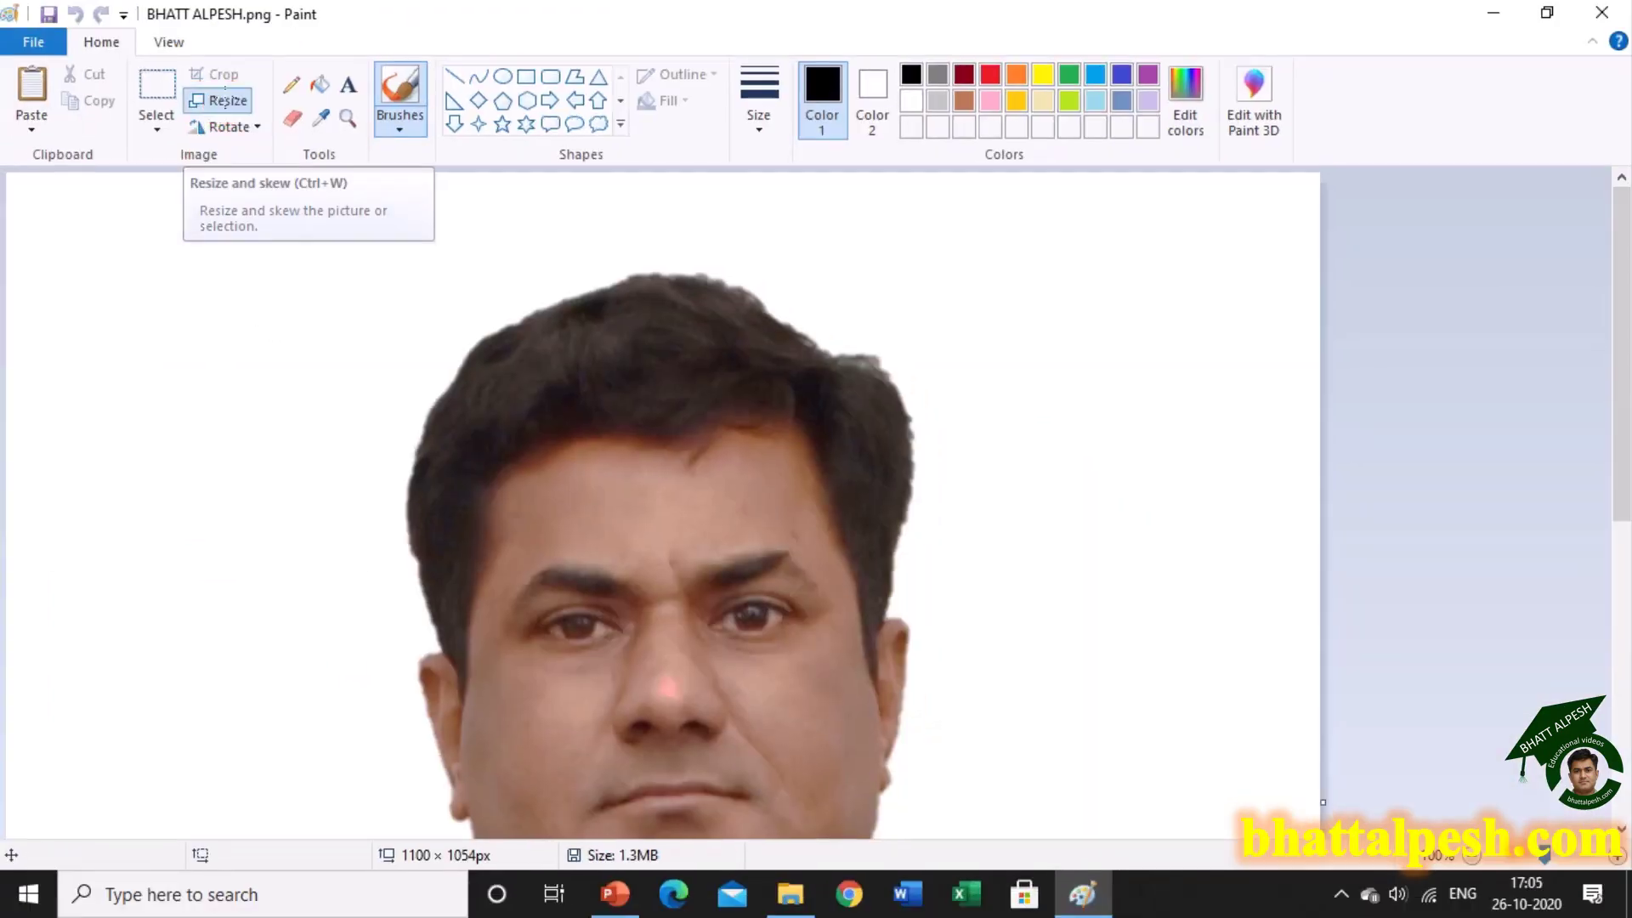
{"action": "left_click", "coordinate": [224, 104]}
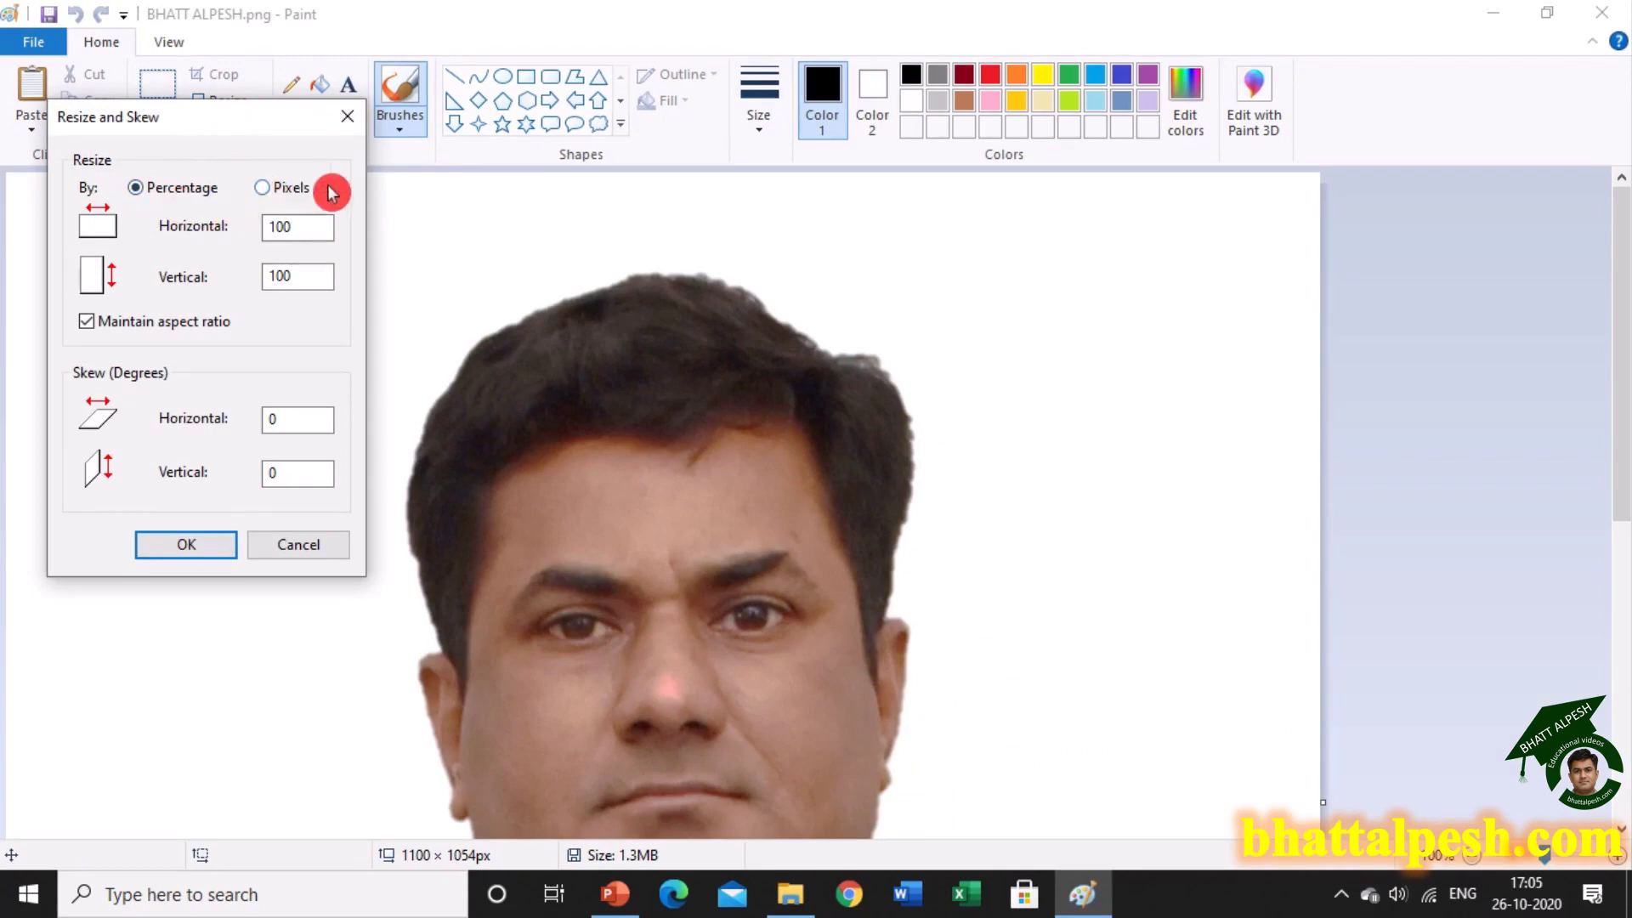
{"action": "left_click", "coordinate": [277, 188]}
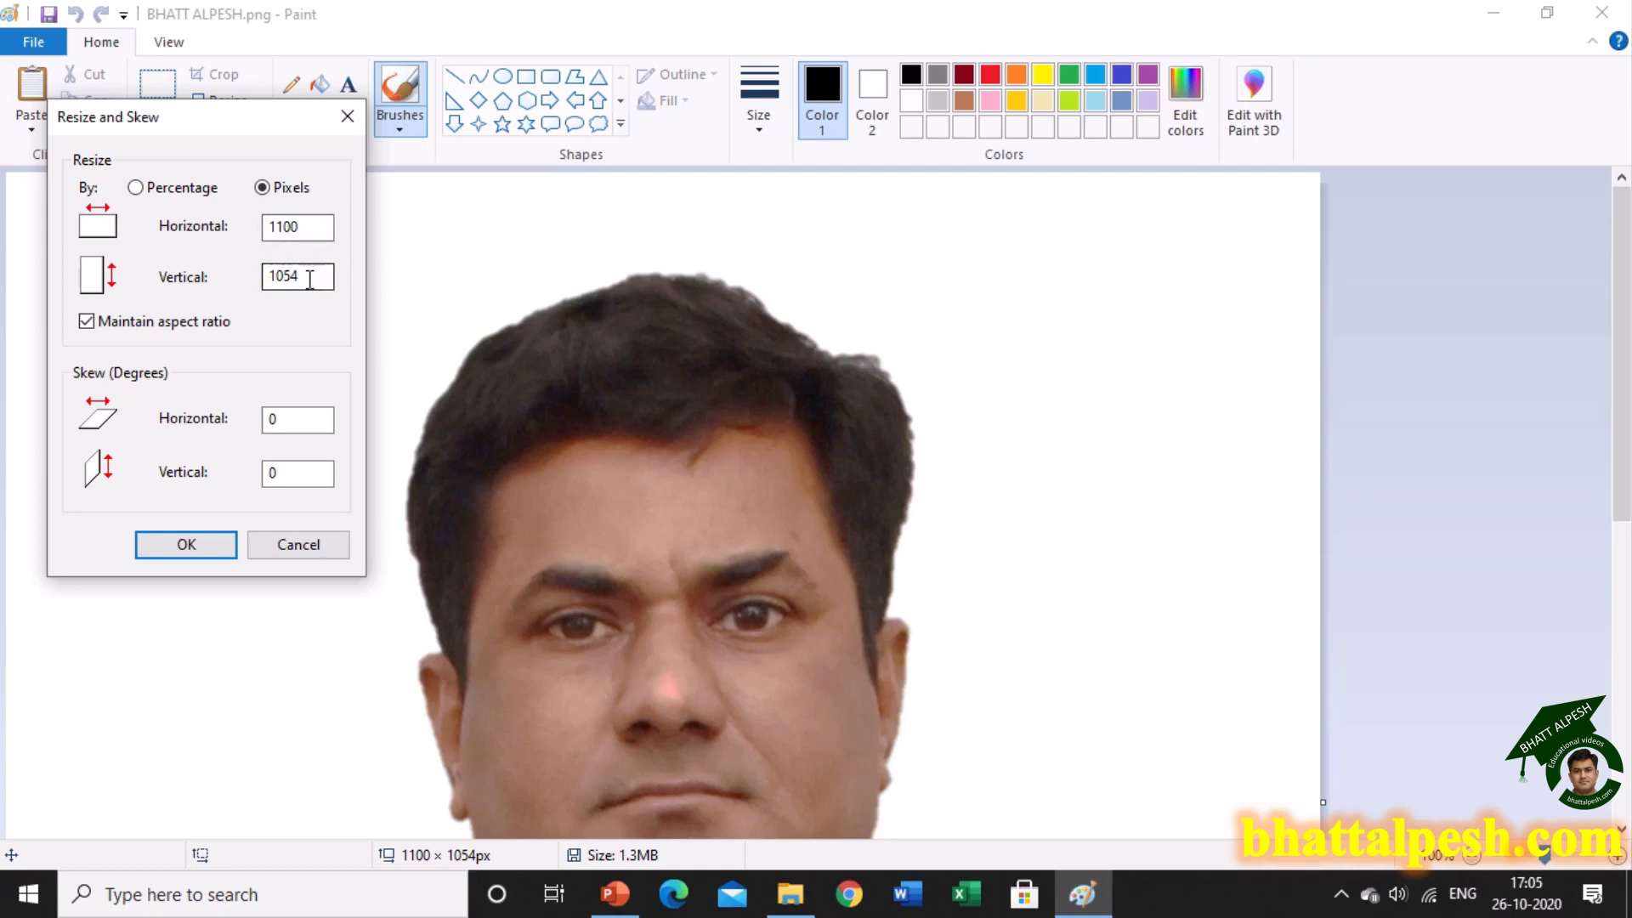
{"action": "left_click", "coordinate": [310, 231]}
{"action": "left_click", "coordinate": [312, 269]}
{"action": "type", "text": "100"}
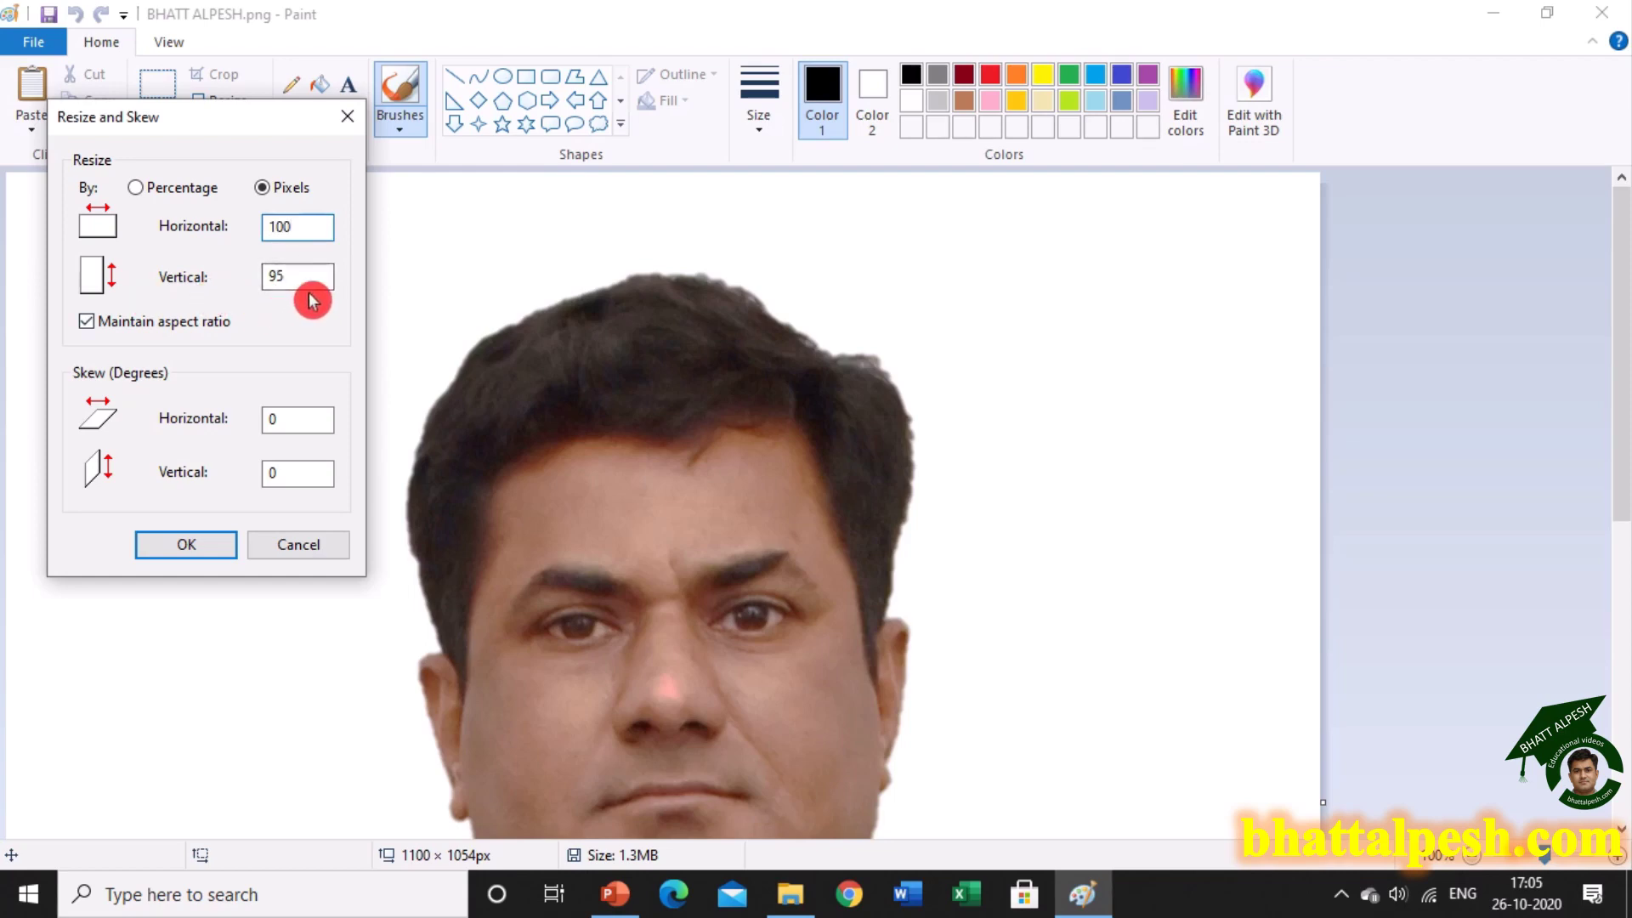
{"action": "left_click", "coordinate": [309, 319]}
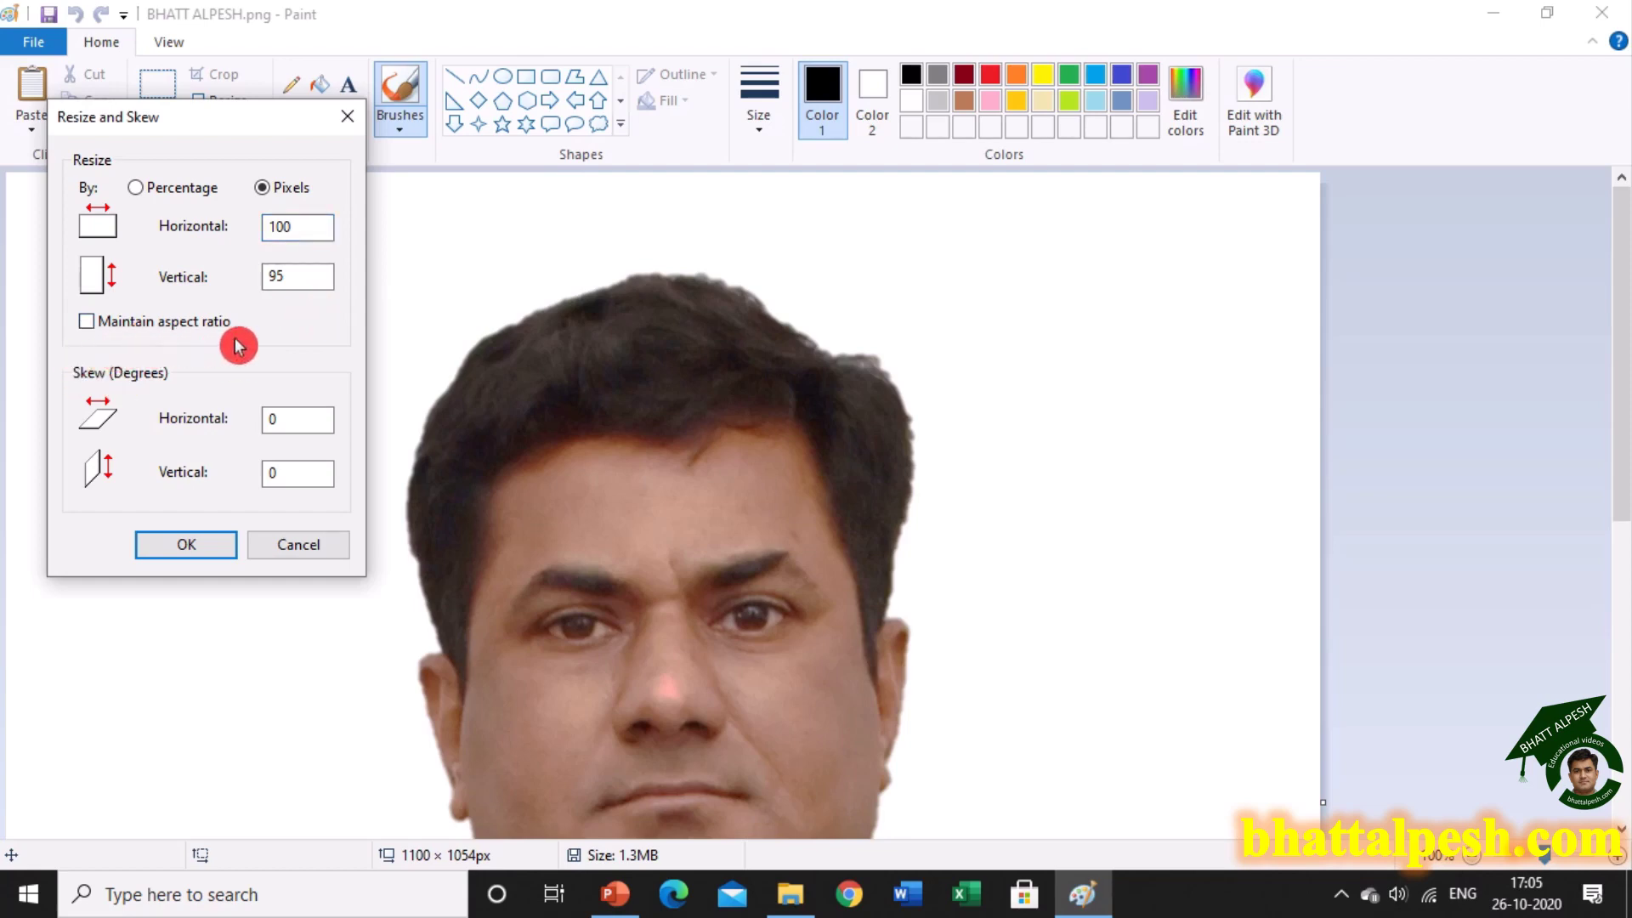
{"action": "left_click", "coordinate": [89, 323]}
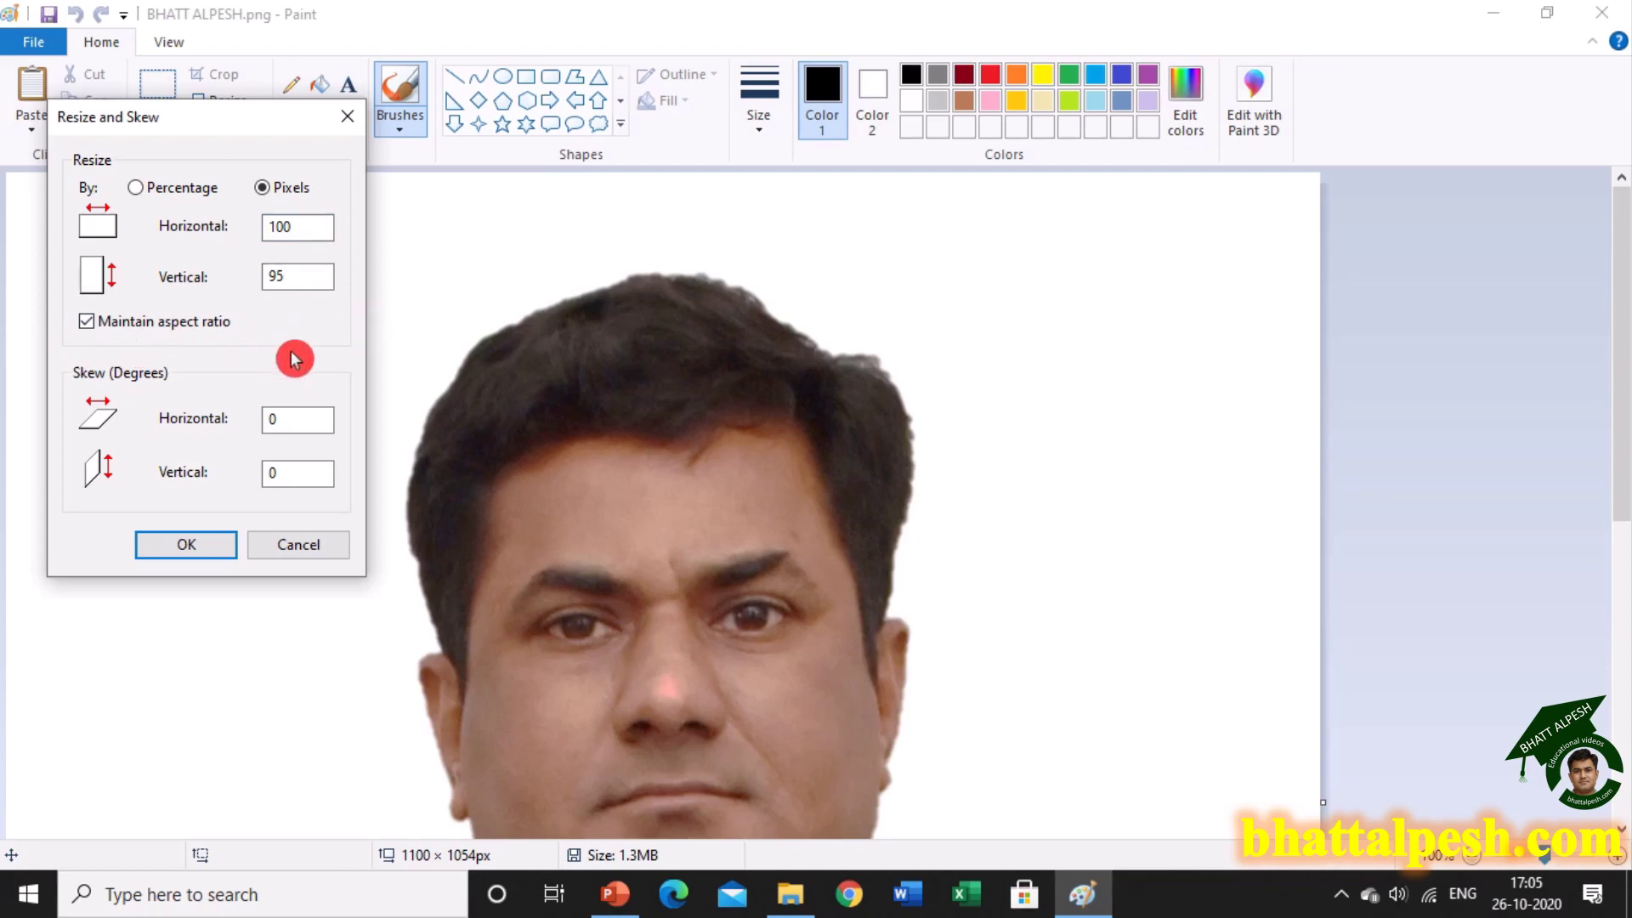
{"action": "left_click", "coordinate": [196, 552]}
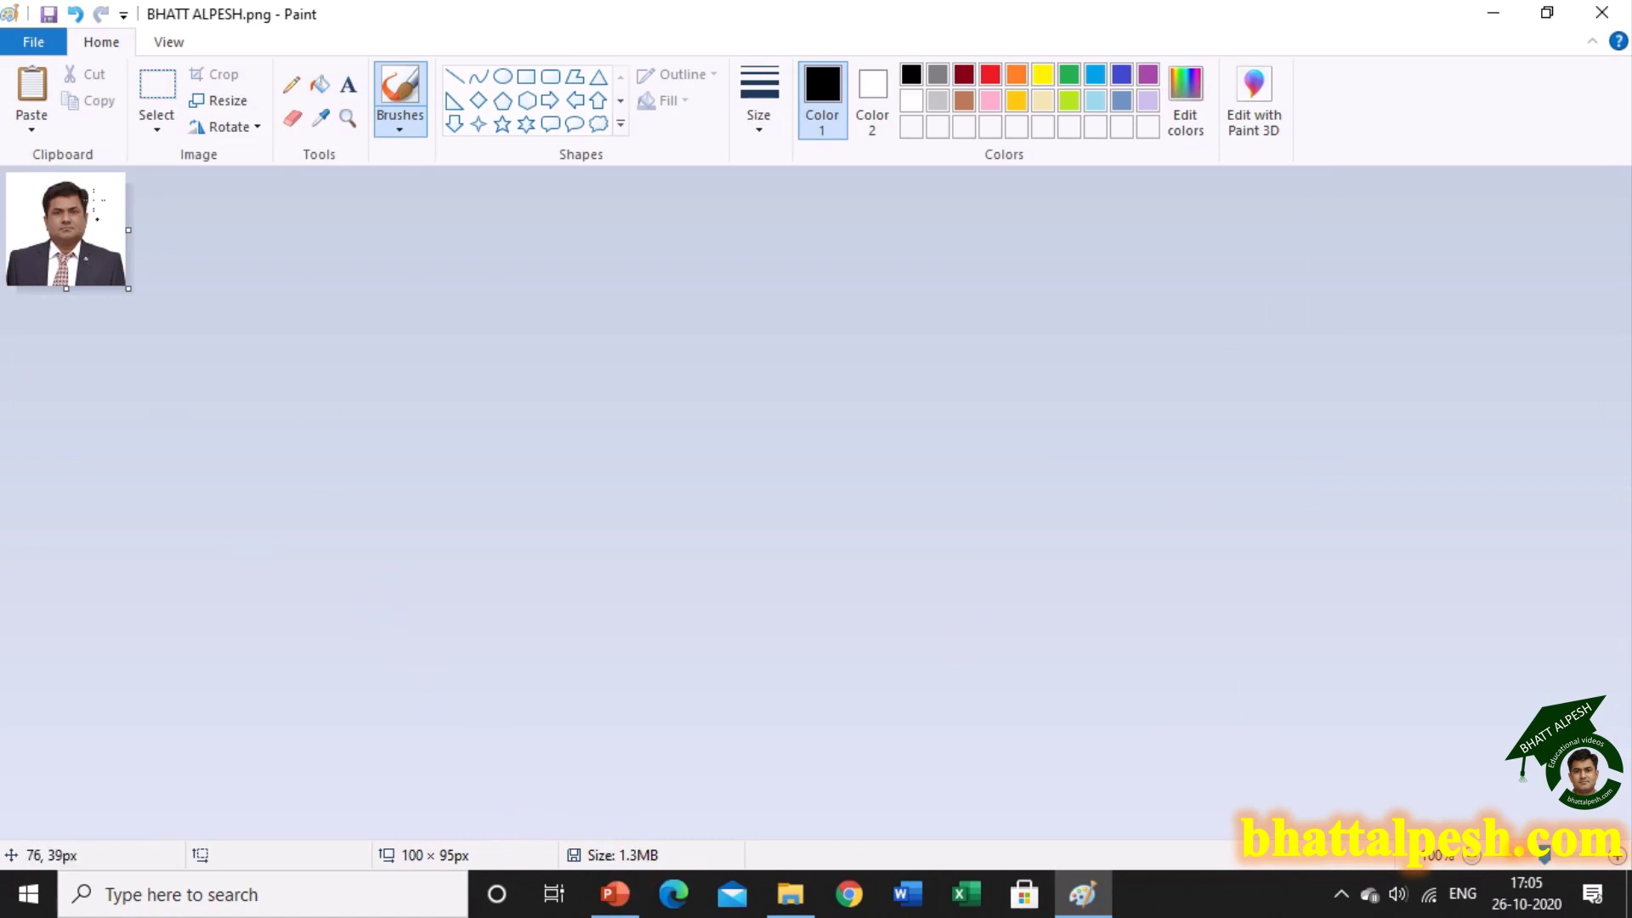
- Save the resized portrait as a JPEG picture named 2 in the MY PHOTO folder, accepting the loss of transparency
{"action": "left_click", "coordinate": [38, 43]}
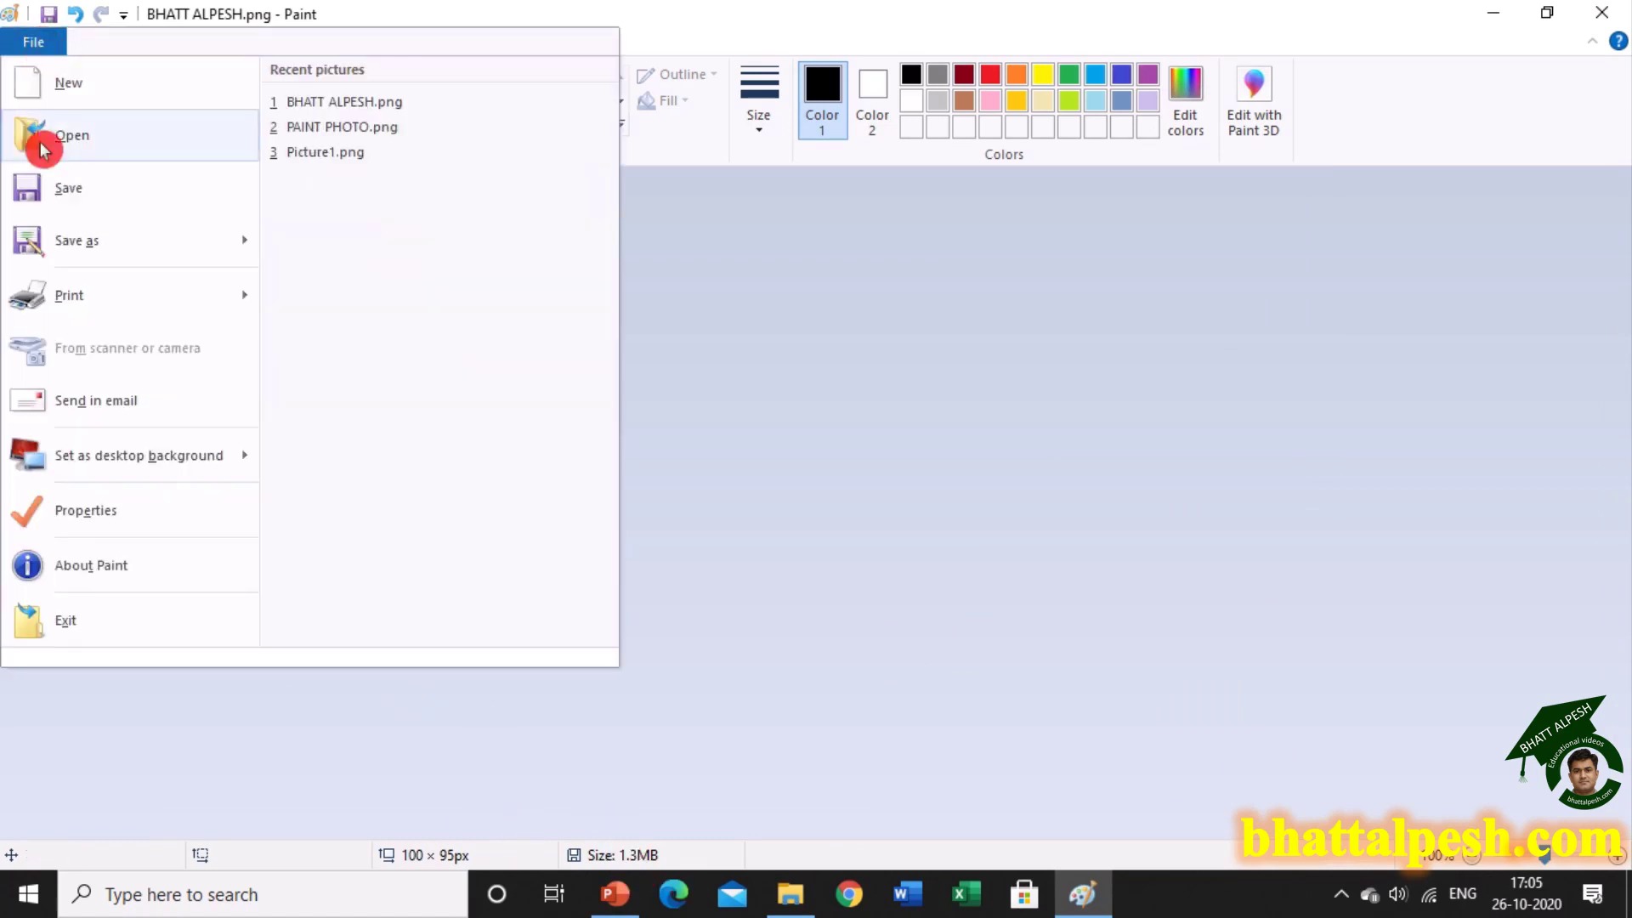
{"action": "mouse_move", "coordinate": [77, 246]}
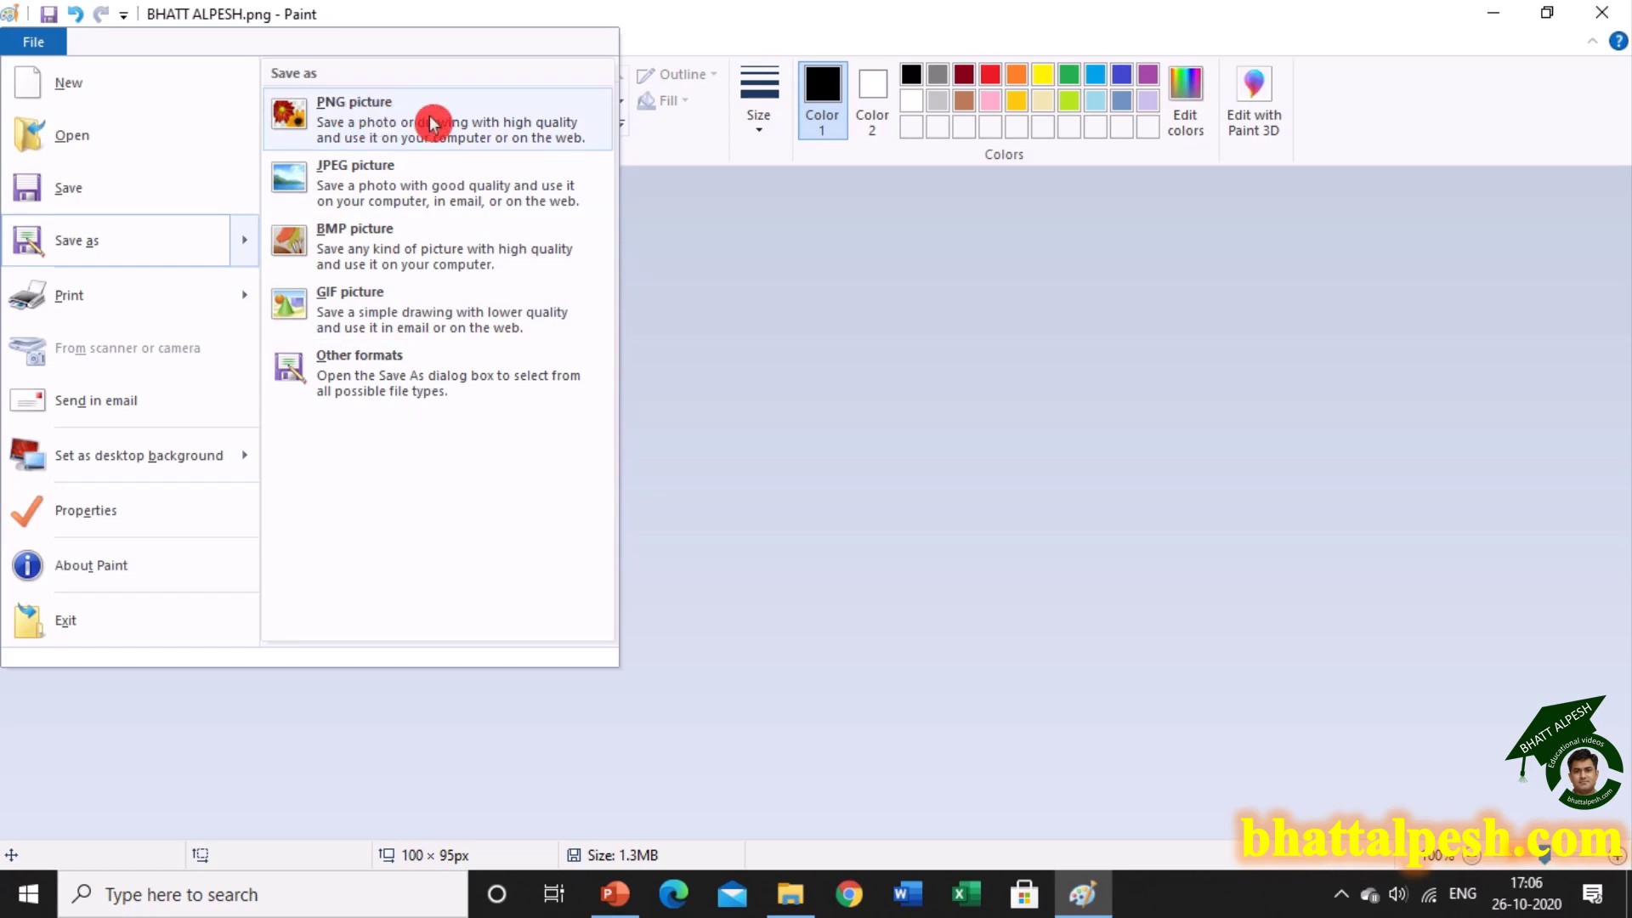
{"action": "left_click", "coordinate": [456, 197]}
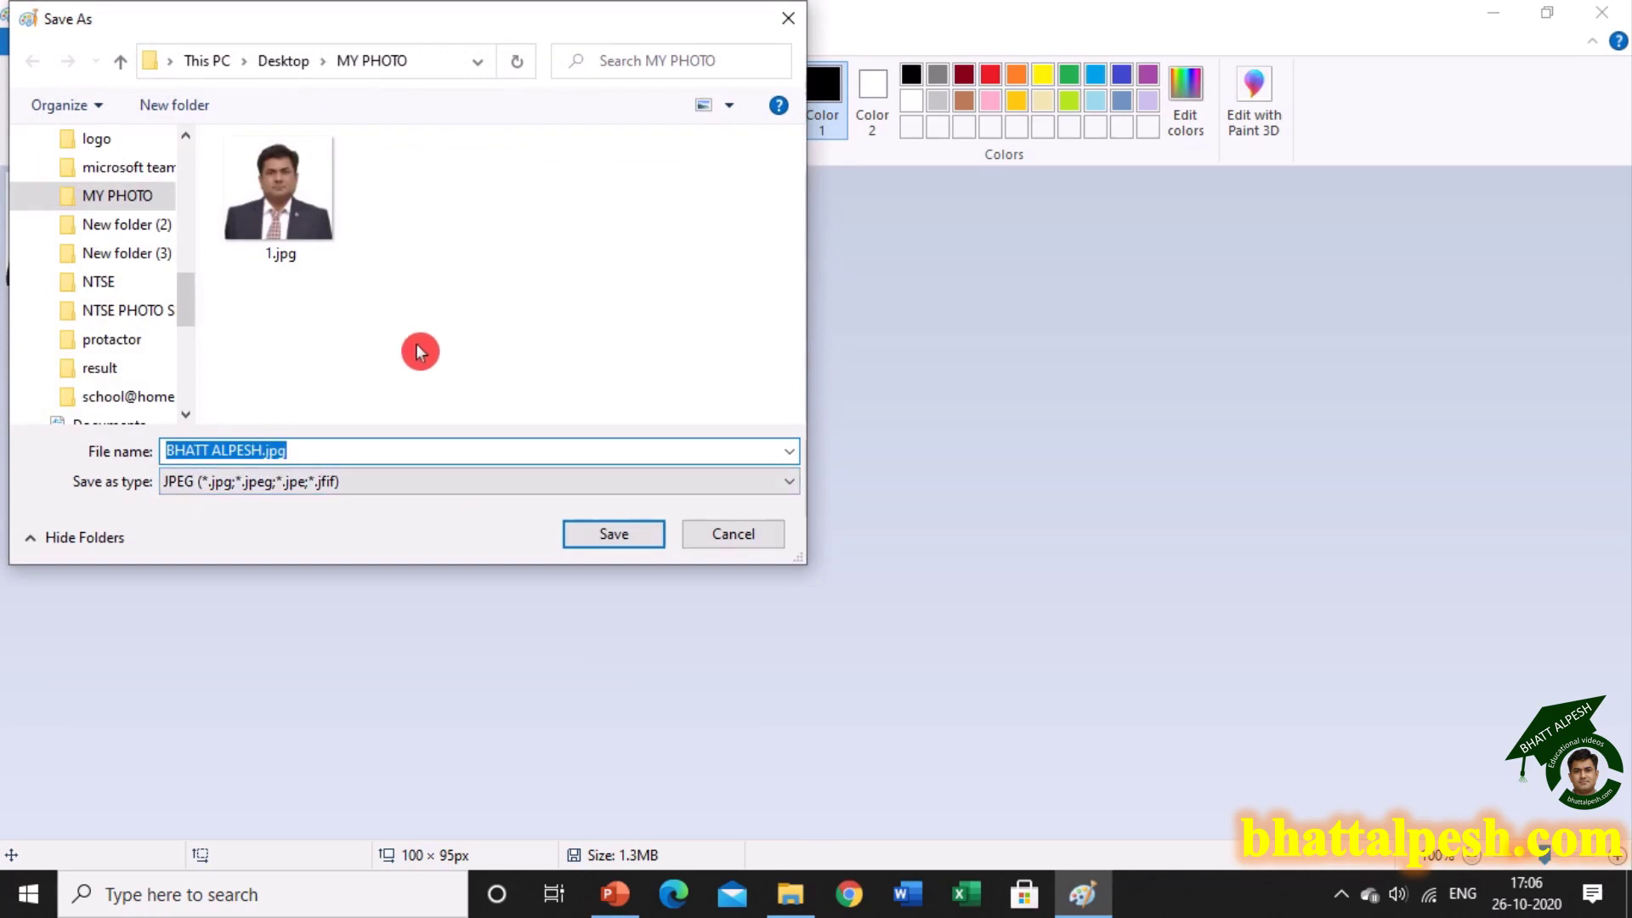
{"action": "type", "text": "2"}
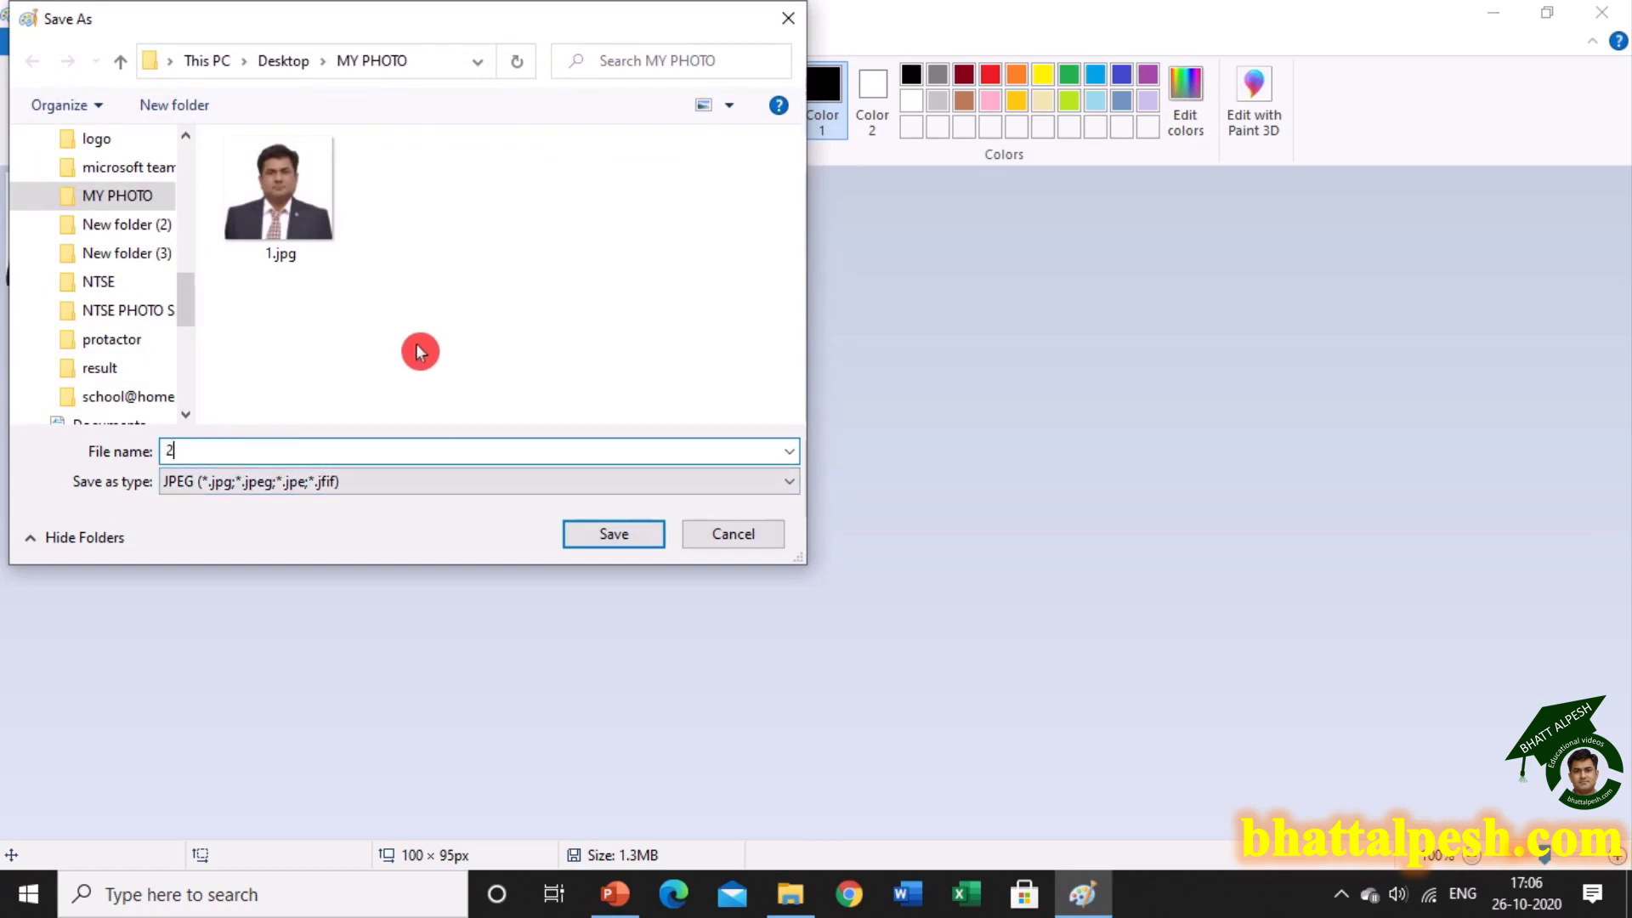
{"action": "left_click", "coordinate": [615, 536]}
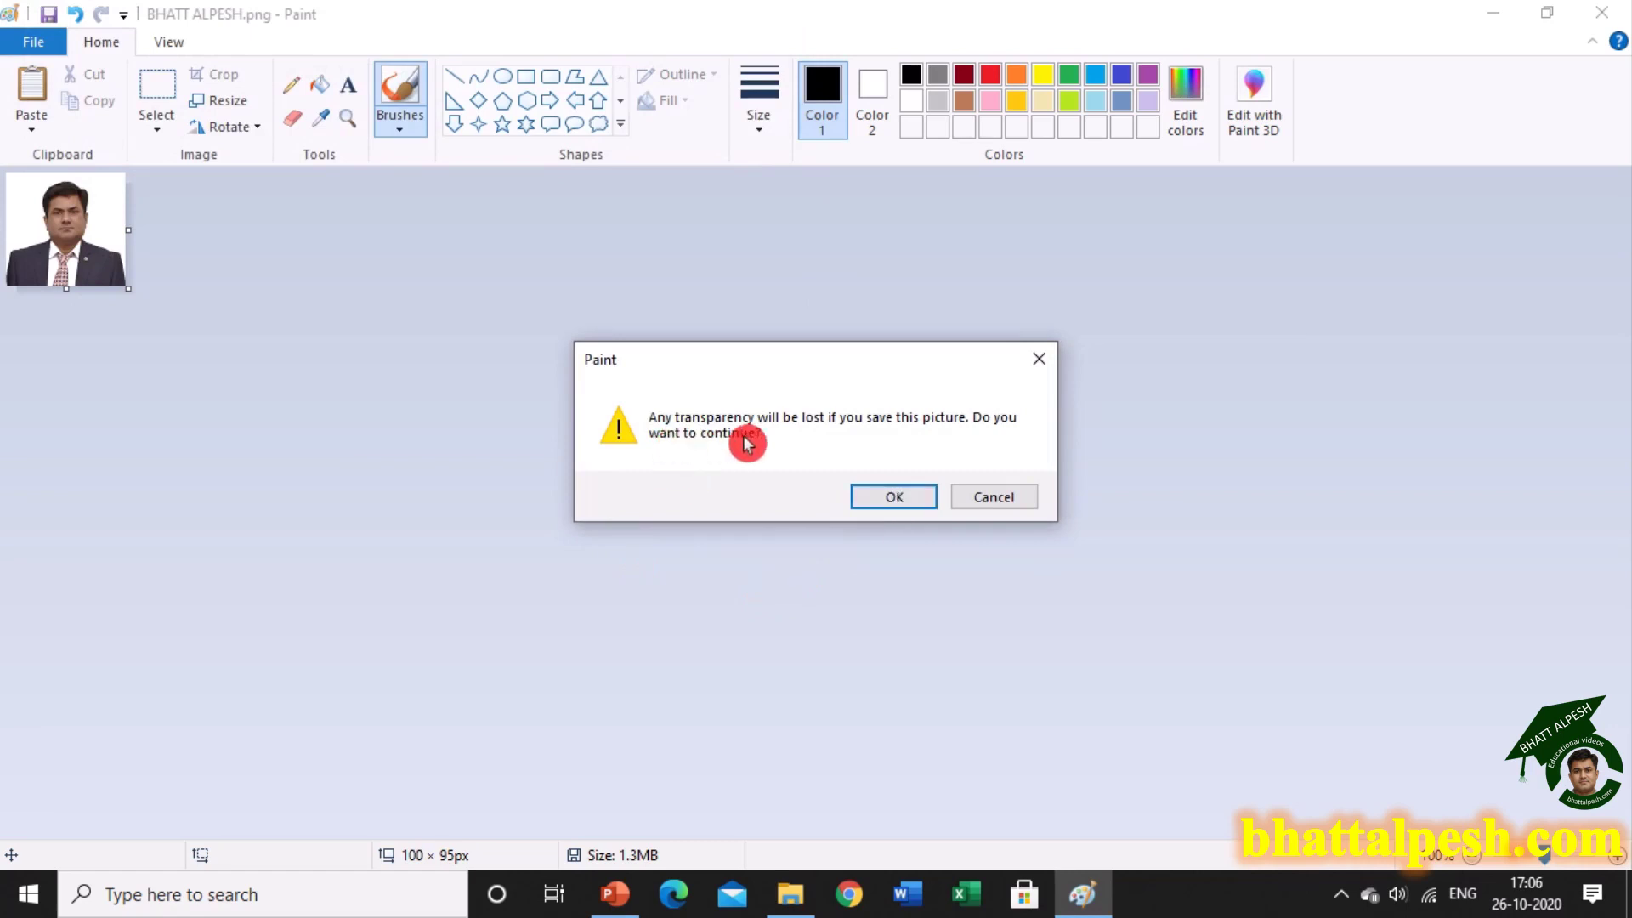
{"action": "left_click", "coordinate": [907, 498]}
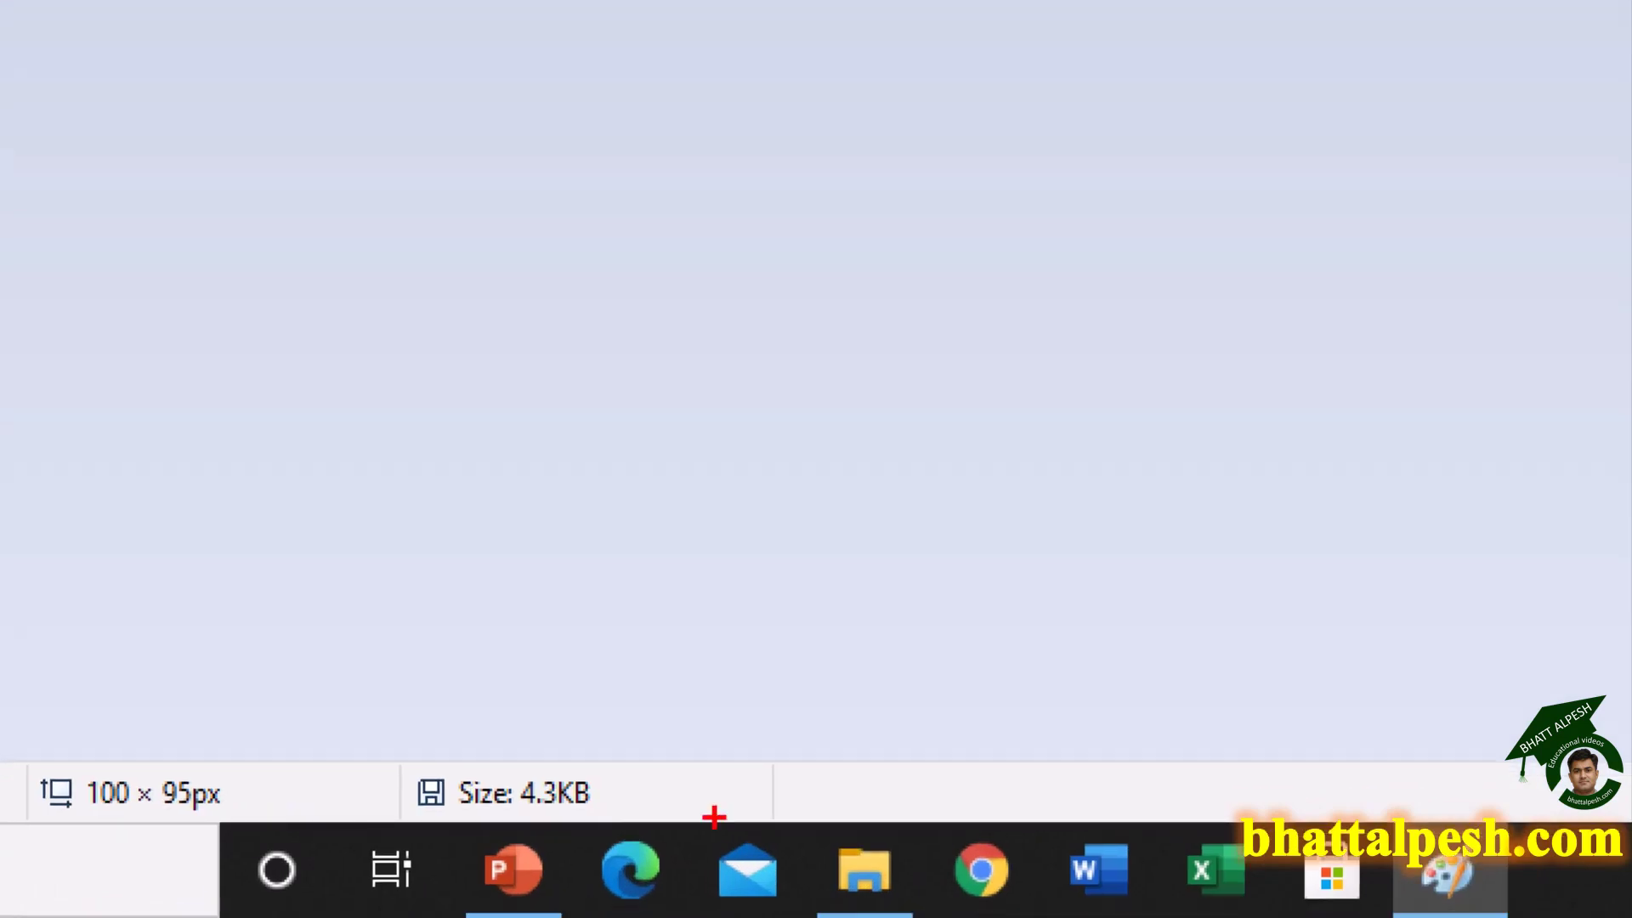
- Check the saved picture's file size and dimensions, close Paint, and examine the details of 2.jpg in the folder
{"action": "left_click_drag", "start_coordinate": [402, 751], "coordinate": [641, 844]}
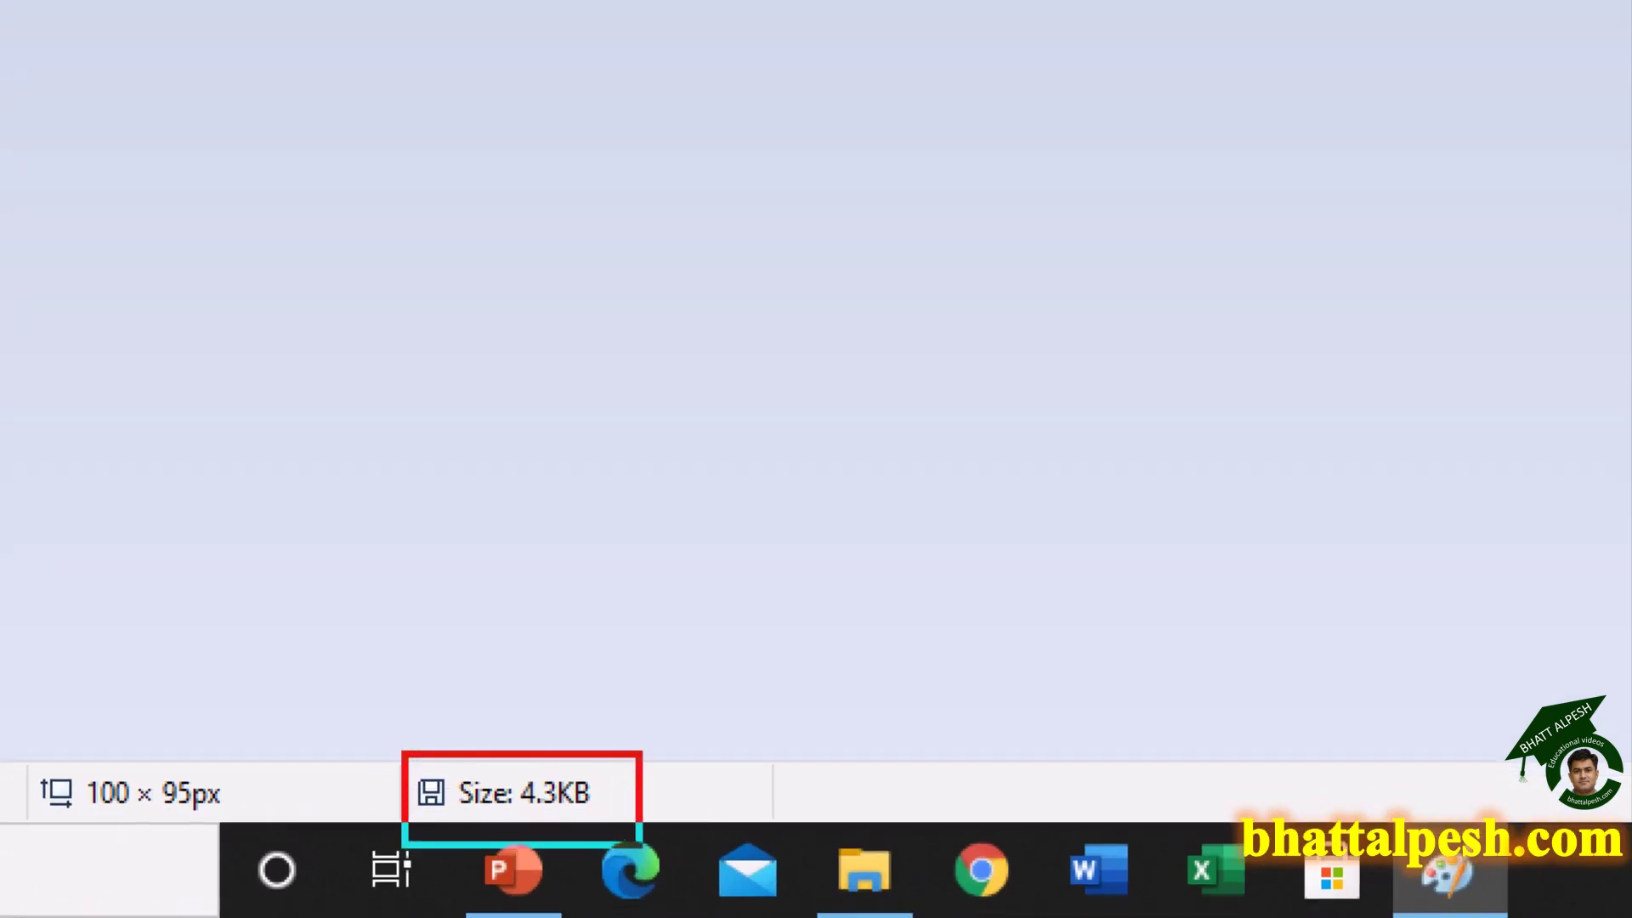
{"action": "mouse_move", "coordinate": [22, 748]}
{"action": "left_mouse_down"}
{"action": "mouse_move", "coordinate": [71, 786]}
{"action": "mouse_move", "coordinate": [274, 822]}
{"action": "left_mouse_up"}
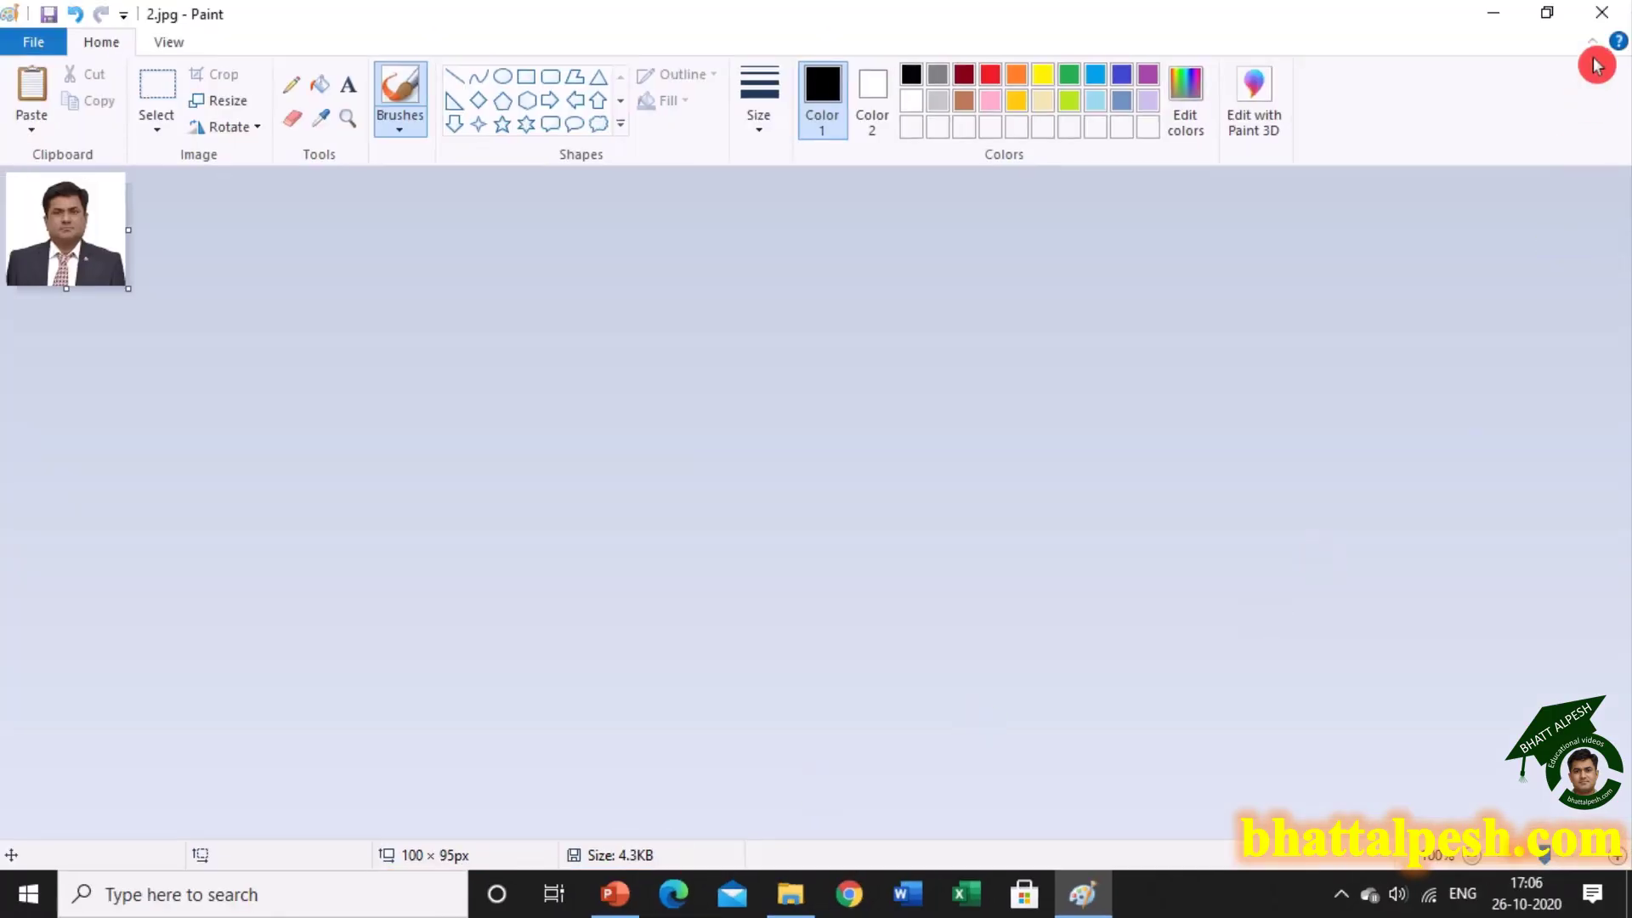
{"action": "left_click", "coordinate": [1602, 12]}
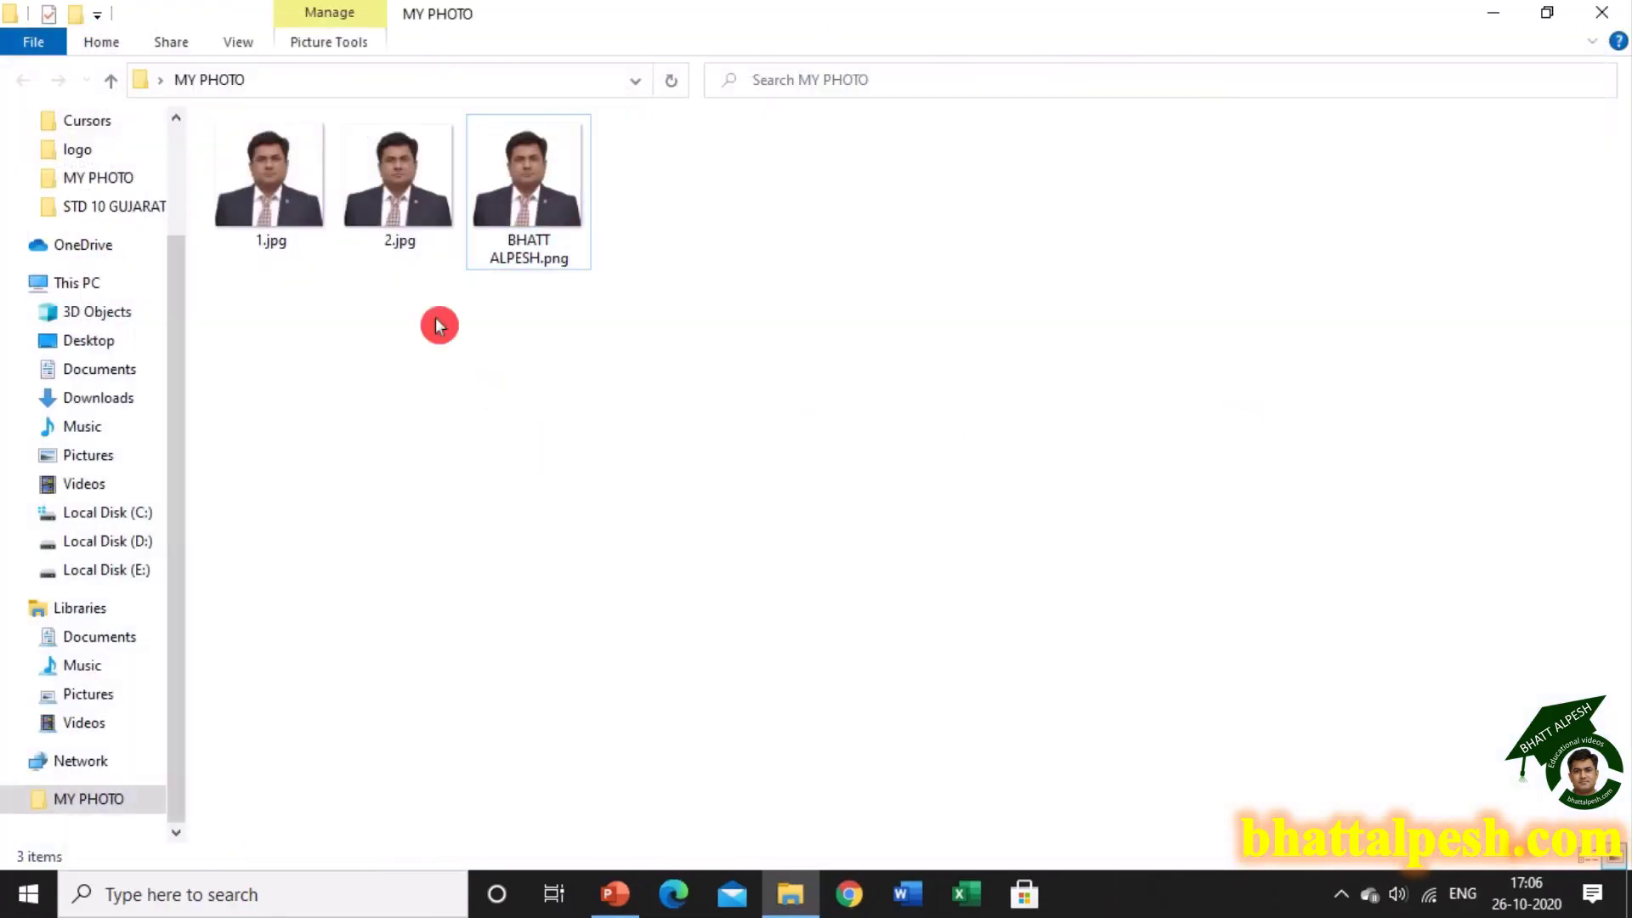
{"action": "left_click", "coordinate": [380, 184]}
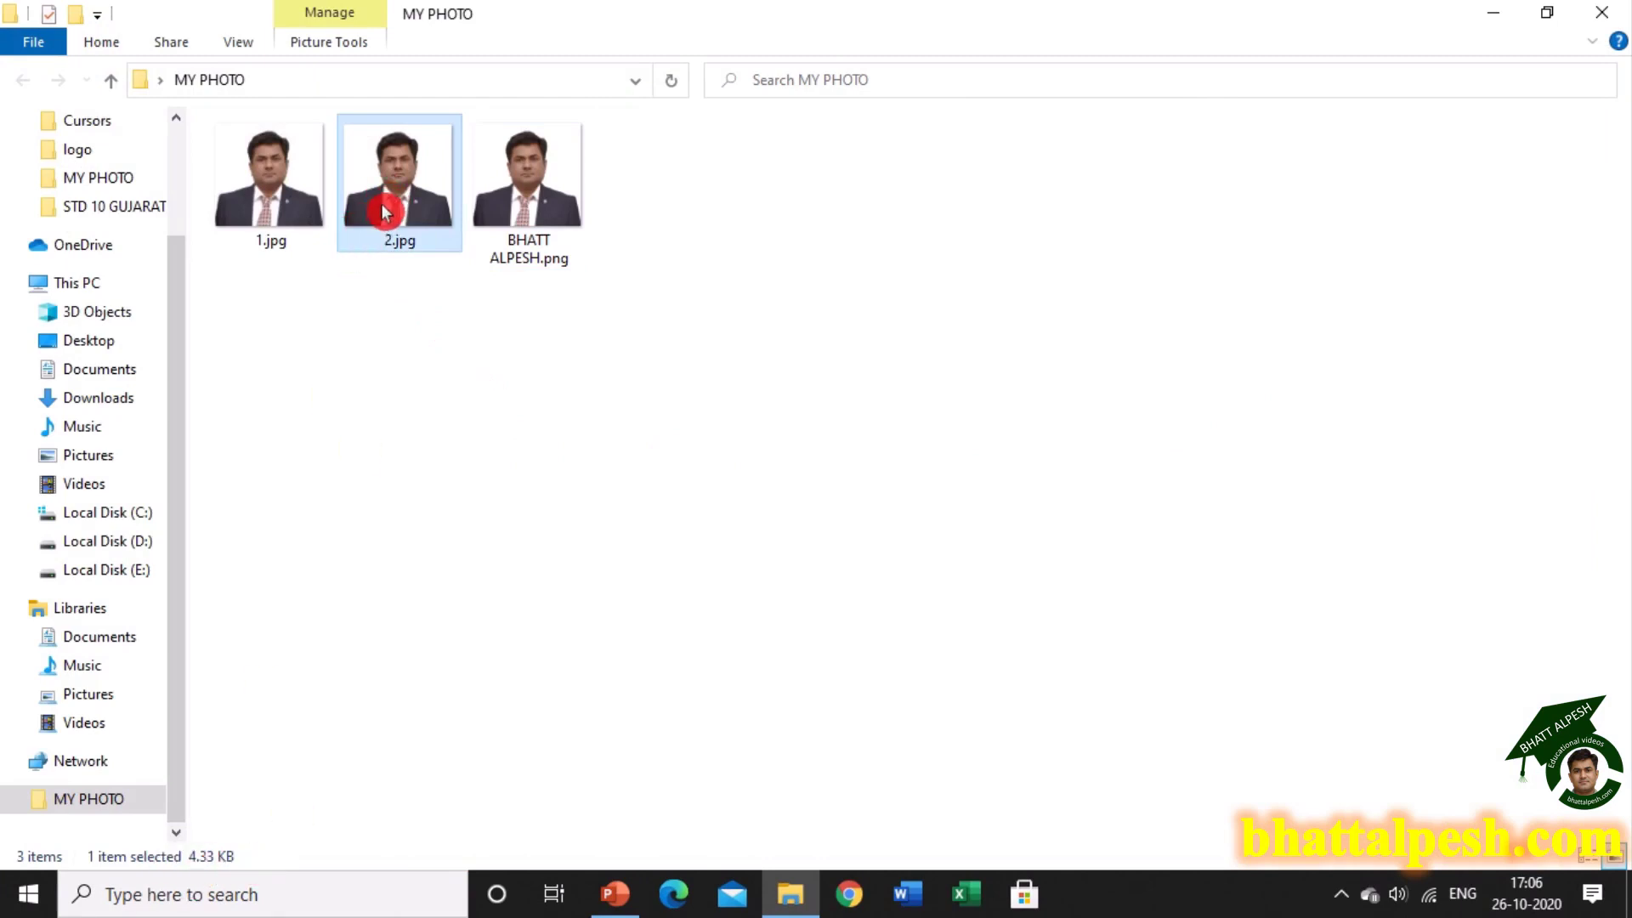
{"action": "mouse_move", "coordinate": [381, 202]}
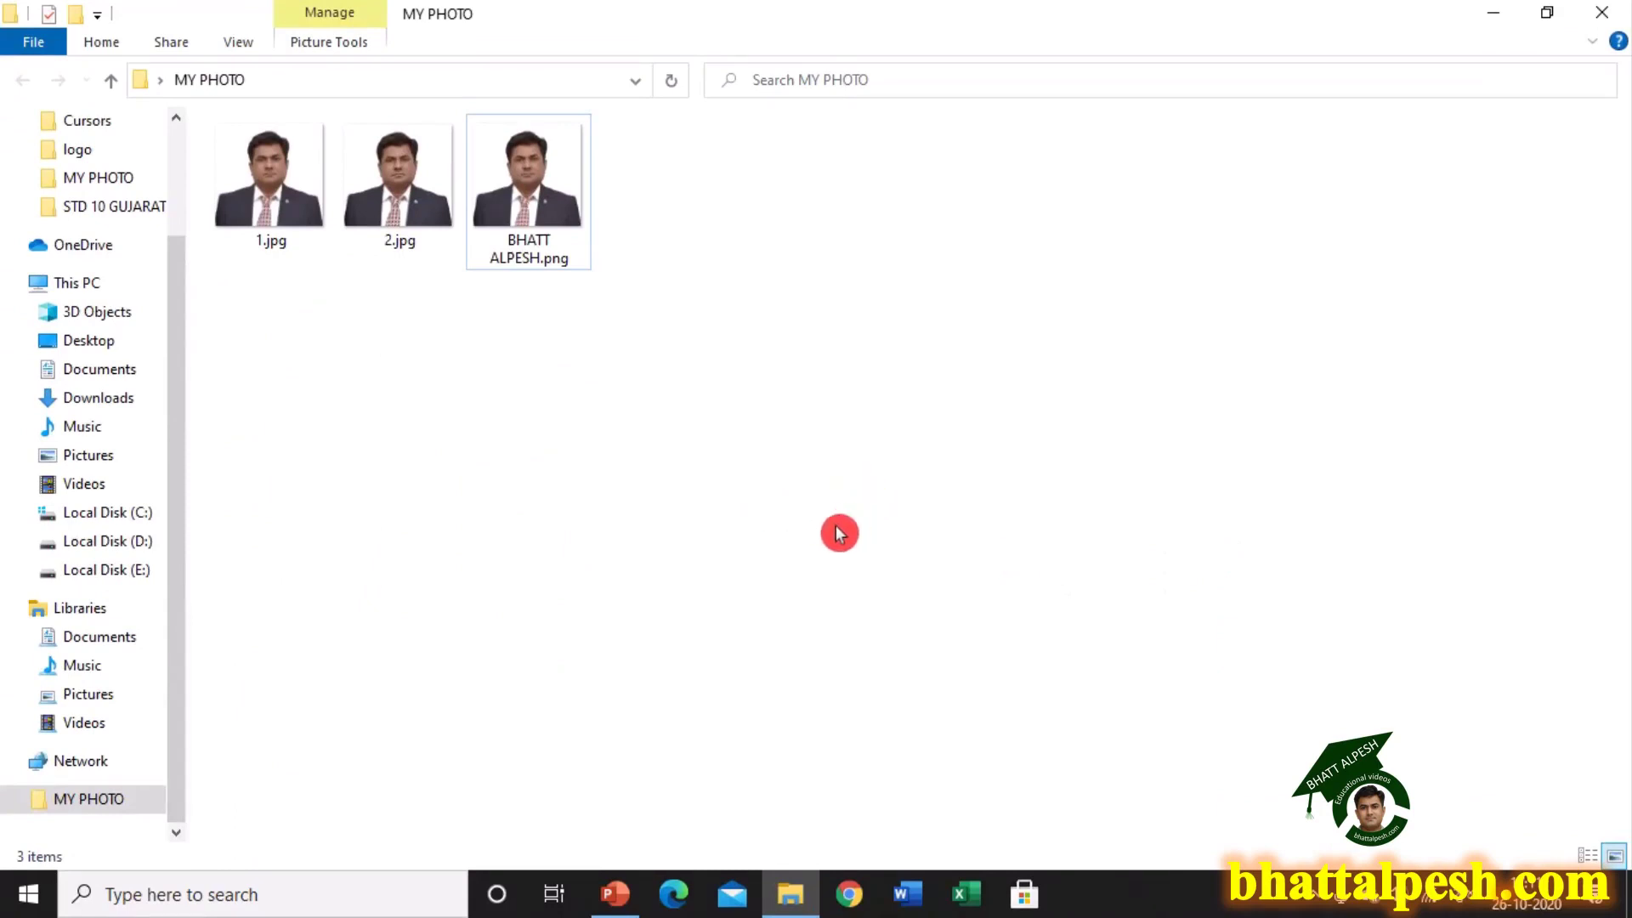
- Open the original PNG portrait in Paint 3D and bring up its canvas resize settings
{"action": "left_click", "coordinate": [541, 194]}
{"action": "right_click", "coordinate": [541, 194]}
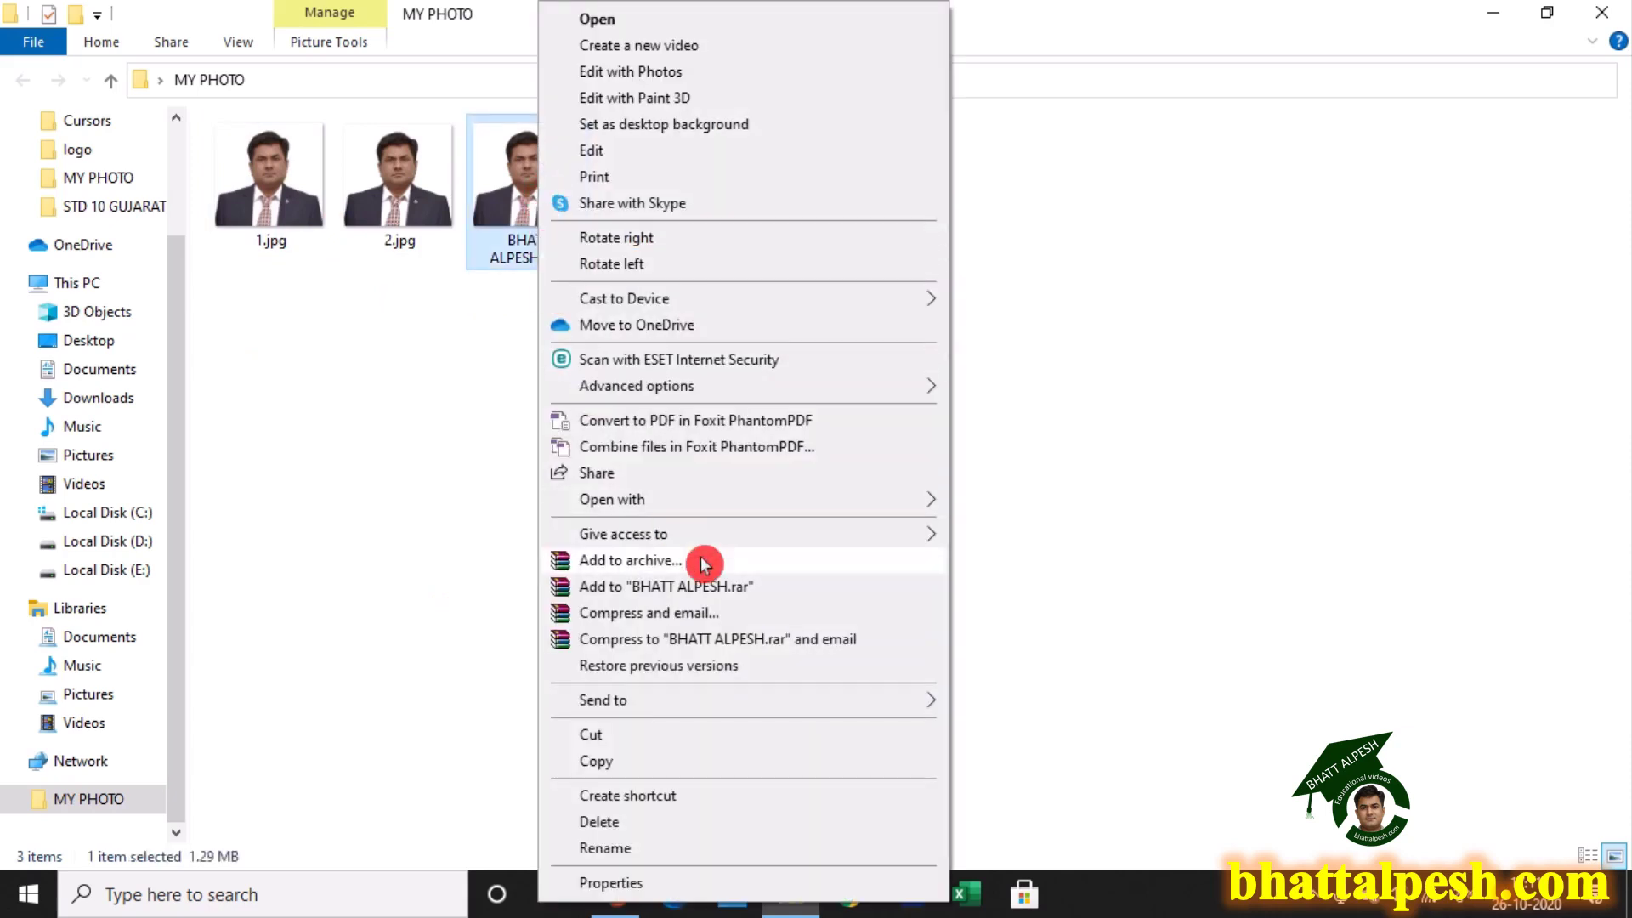
{"action": "mouse_move", "coordinate": [643, 509]}
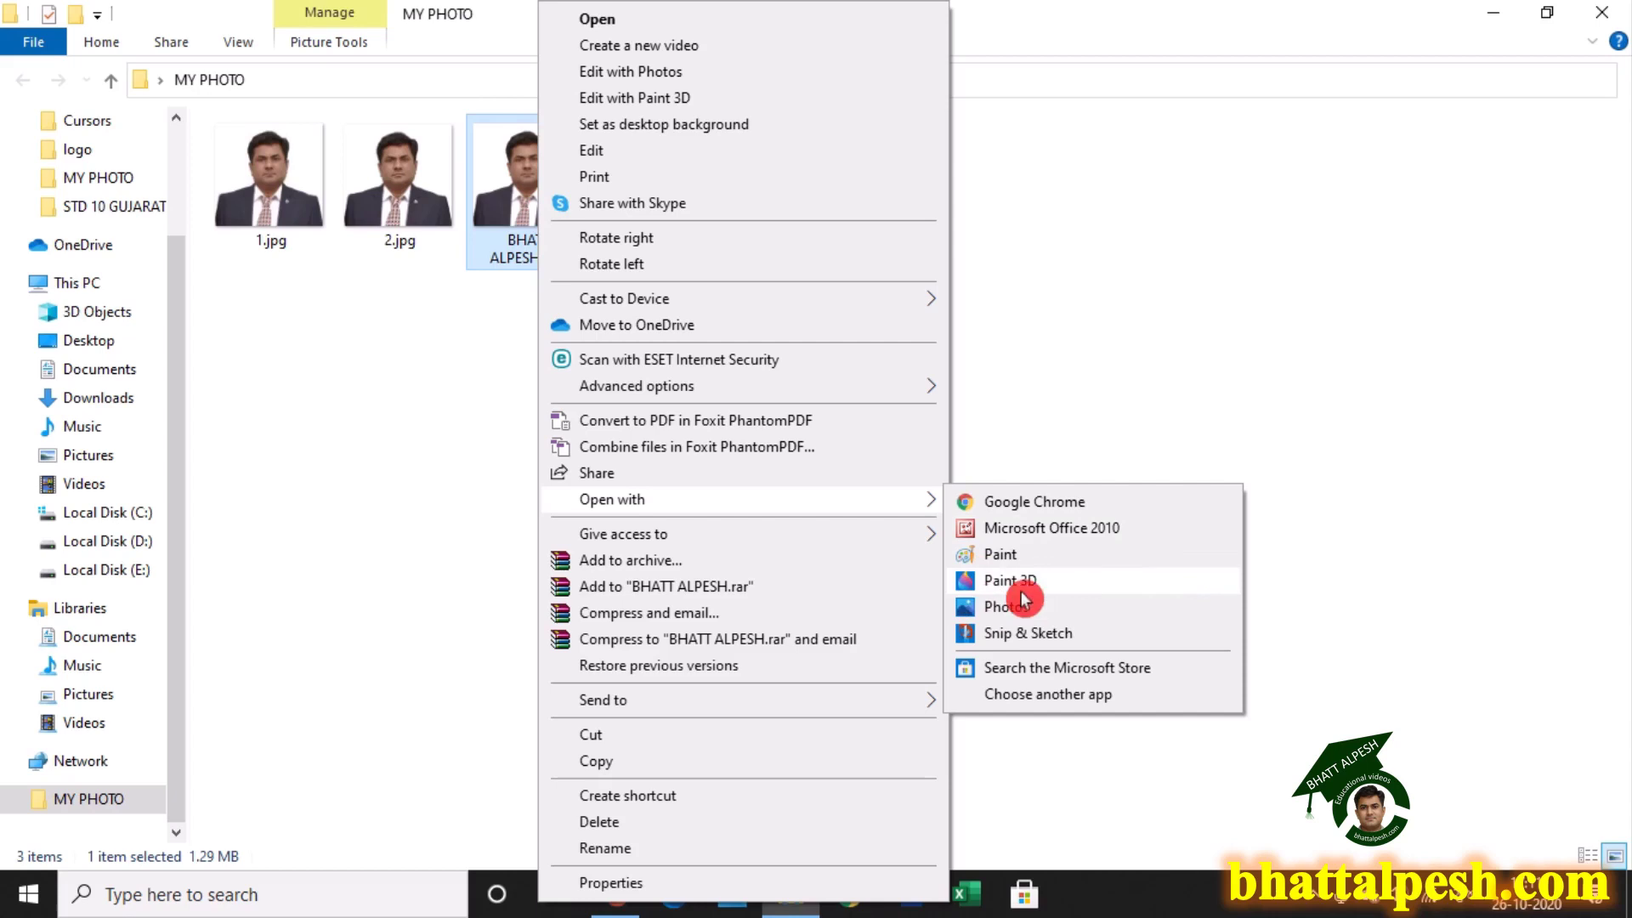
{"action": "left_click", "coordinate": [1098, 587]}
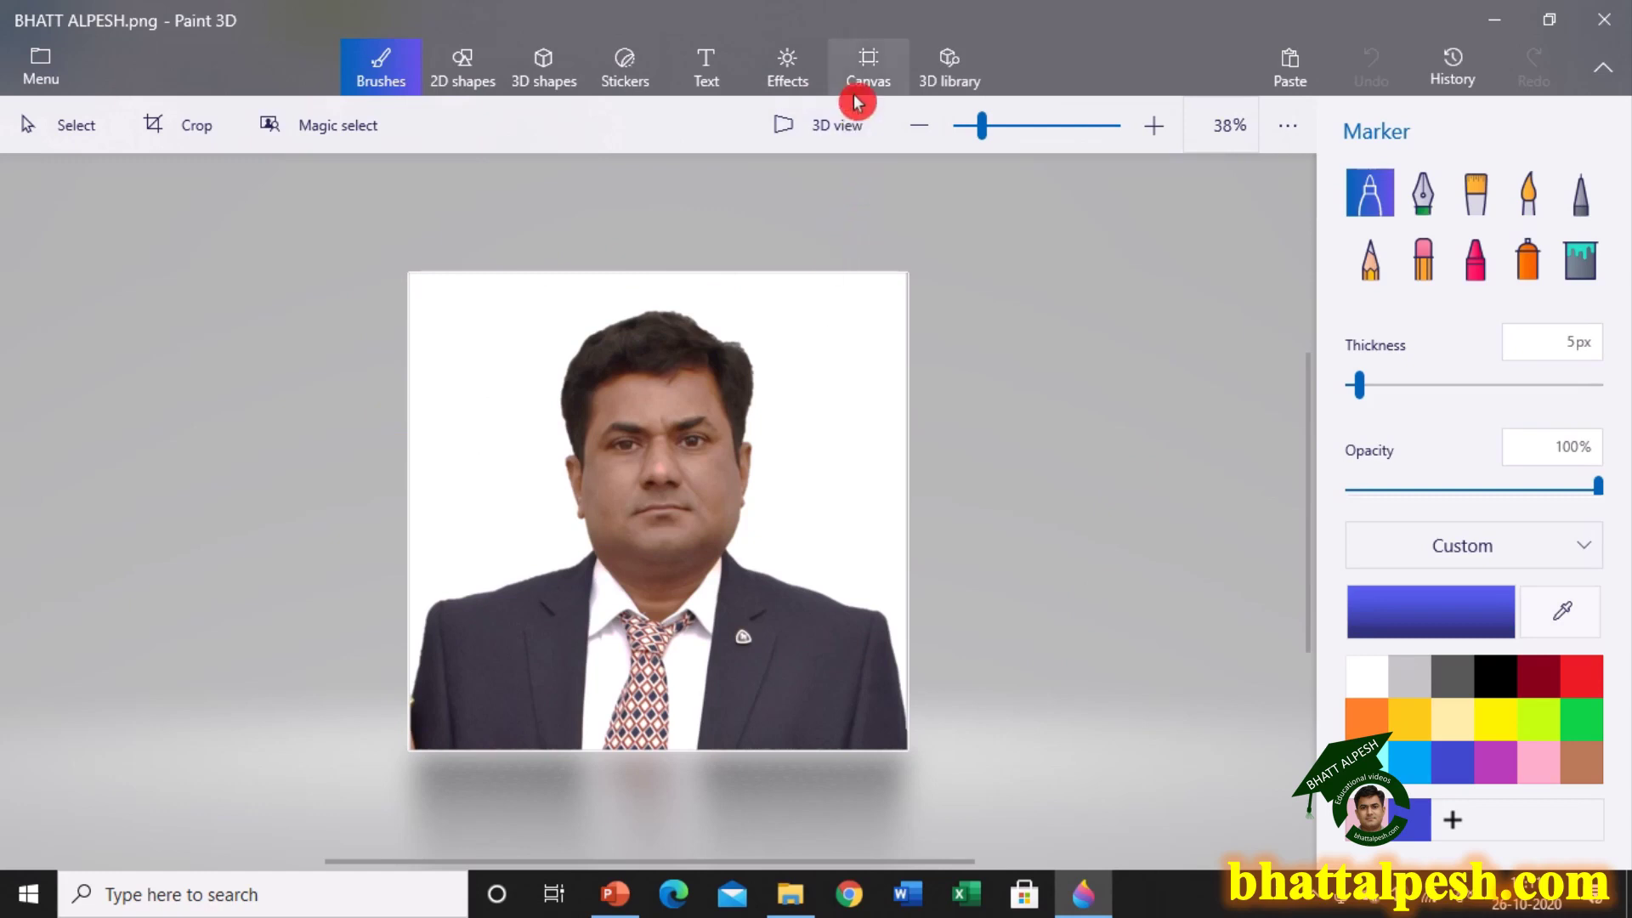
{"action": "left_click", "coordinate": [867, 65]}
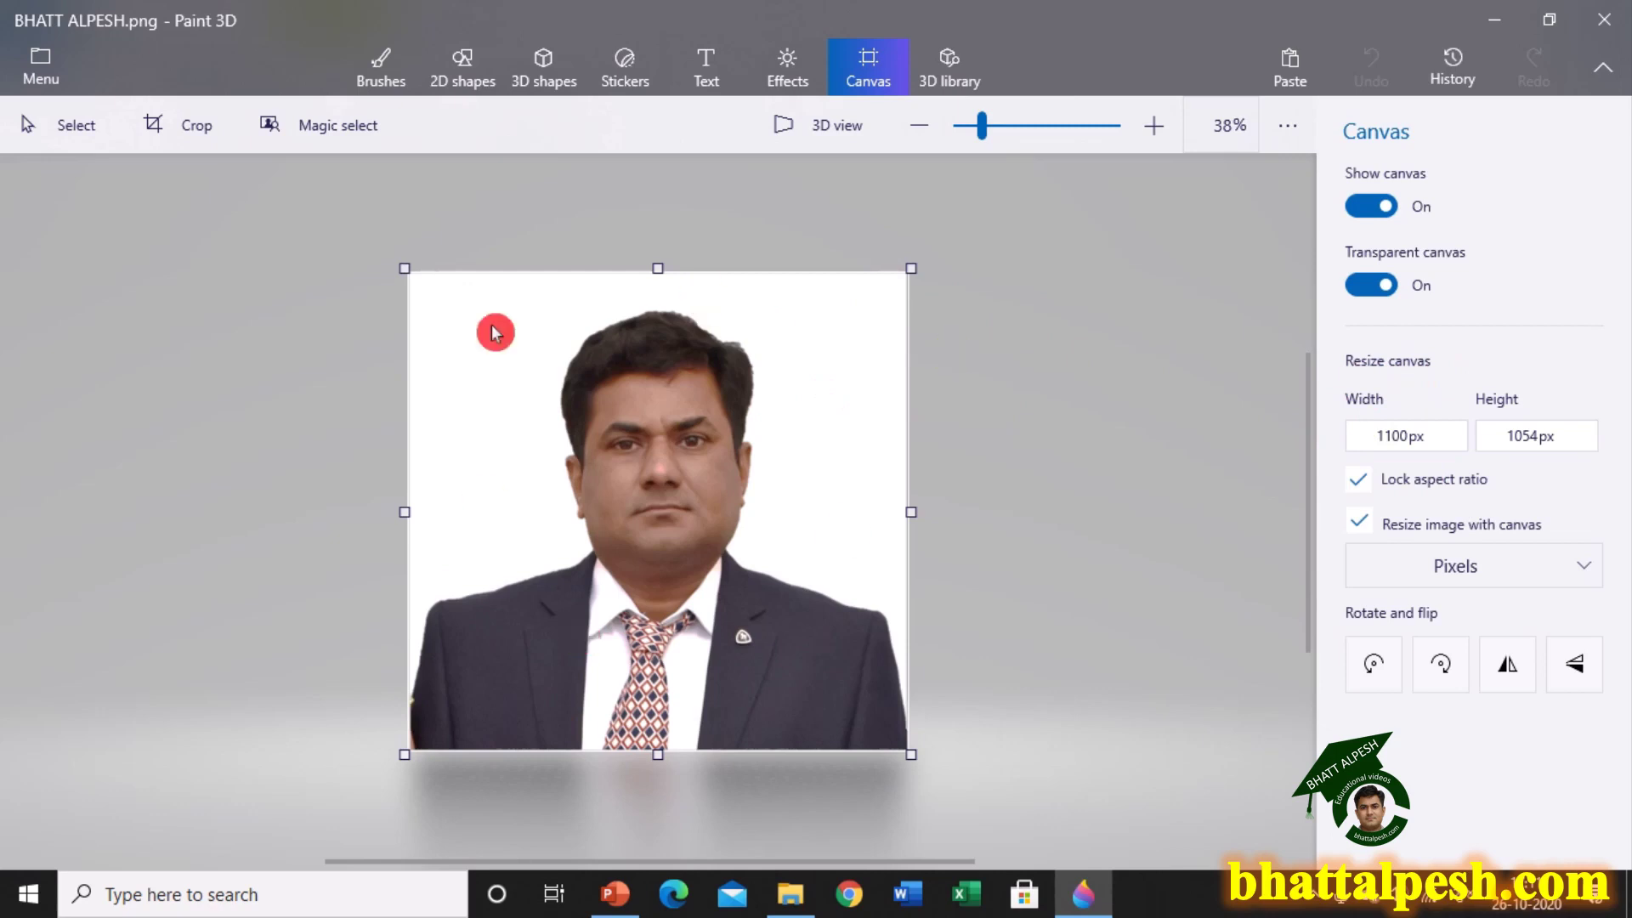
{"action": "left_click", "coordinate": [1366, 422]}
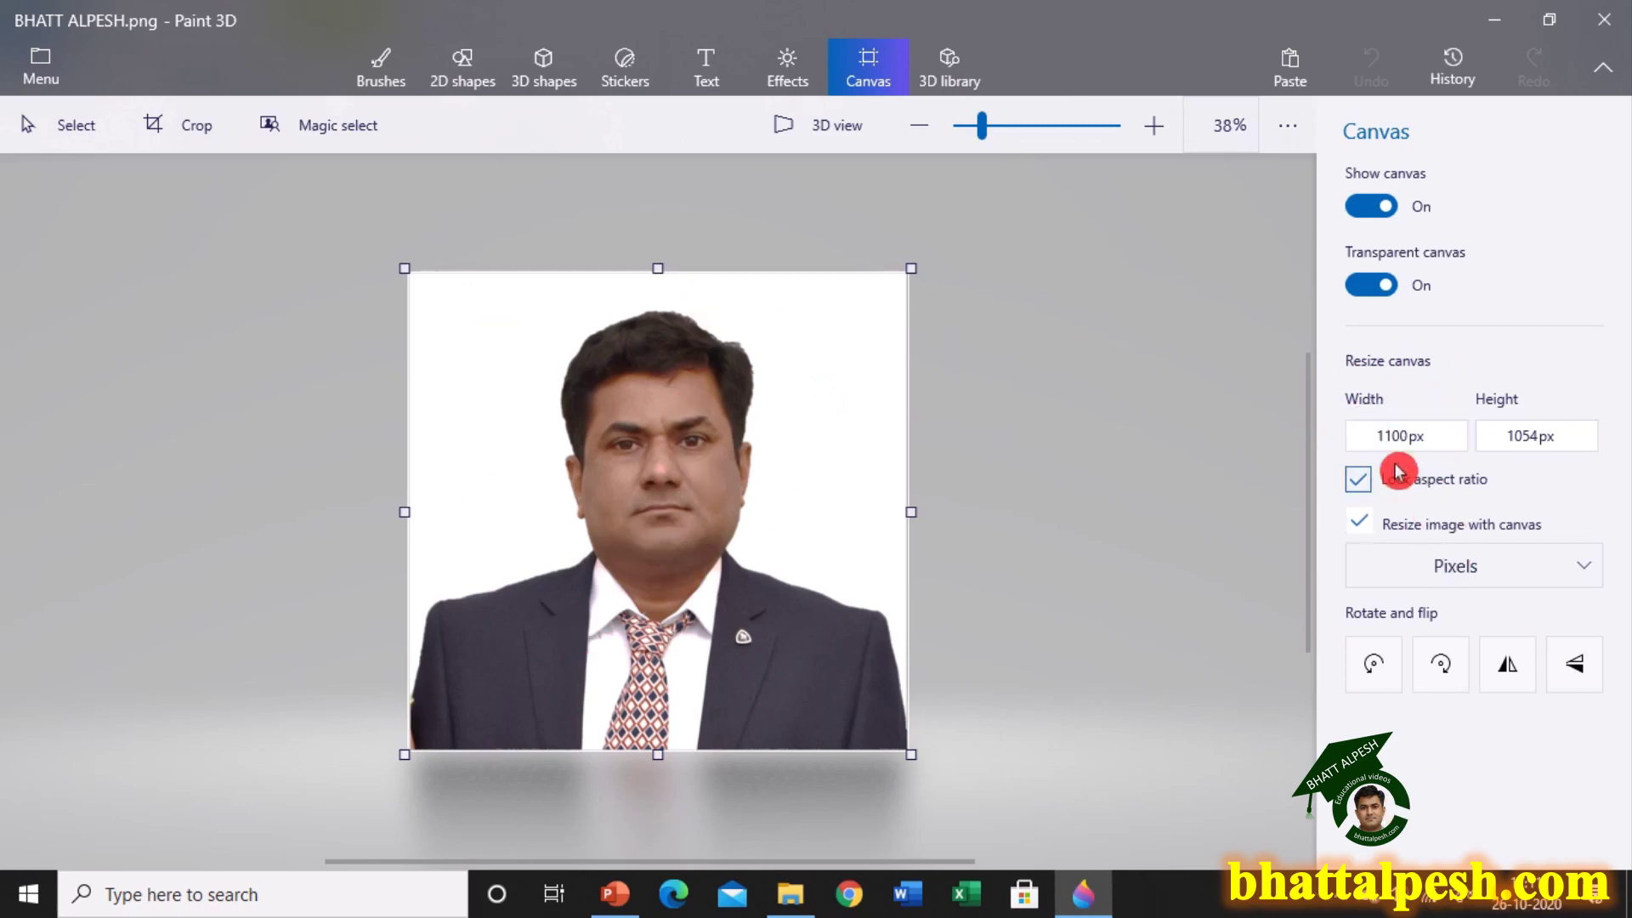
{"action": "left_click", "coordinate": [1489, 571]}
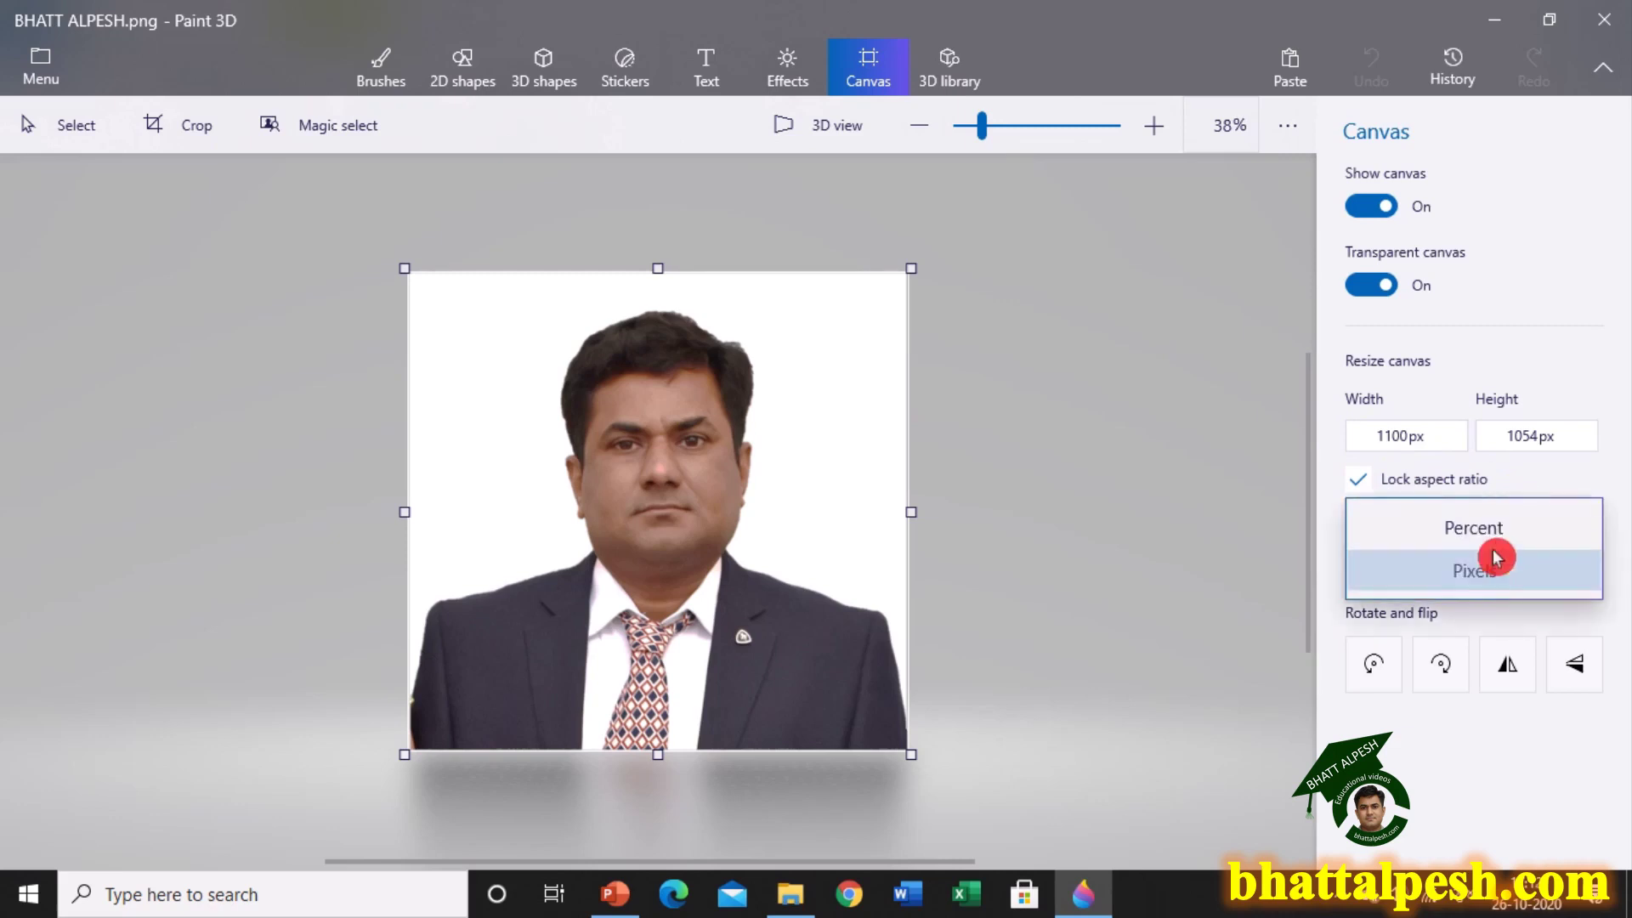
{"action": "left_click", "coordinate": [1483, 531]}
{"action": "left_click", "coordinate": [1515, 433]}
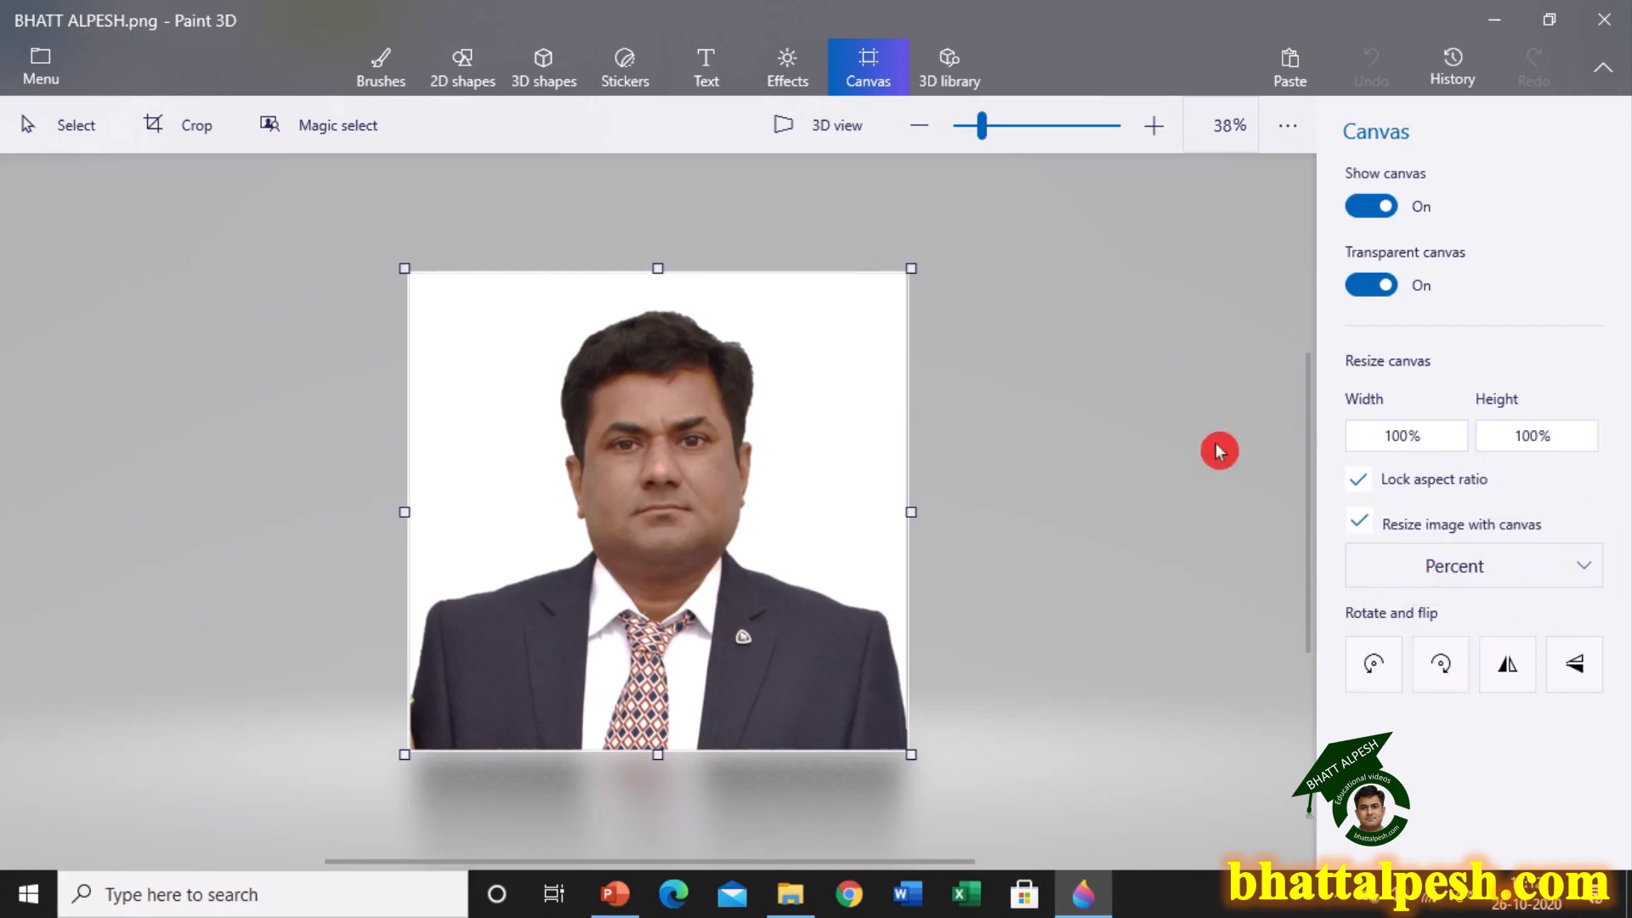
{"action": "left_click", "coordinate": [1468, 572]}
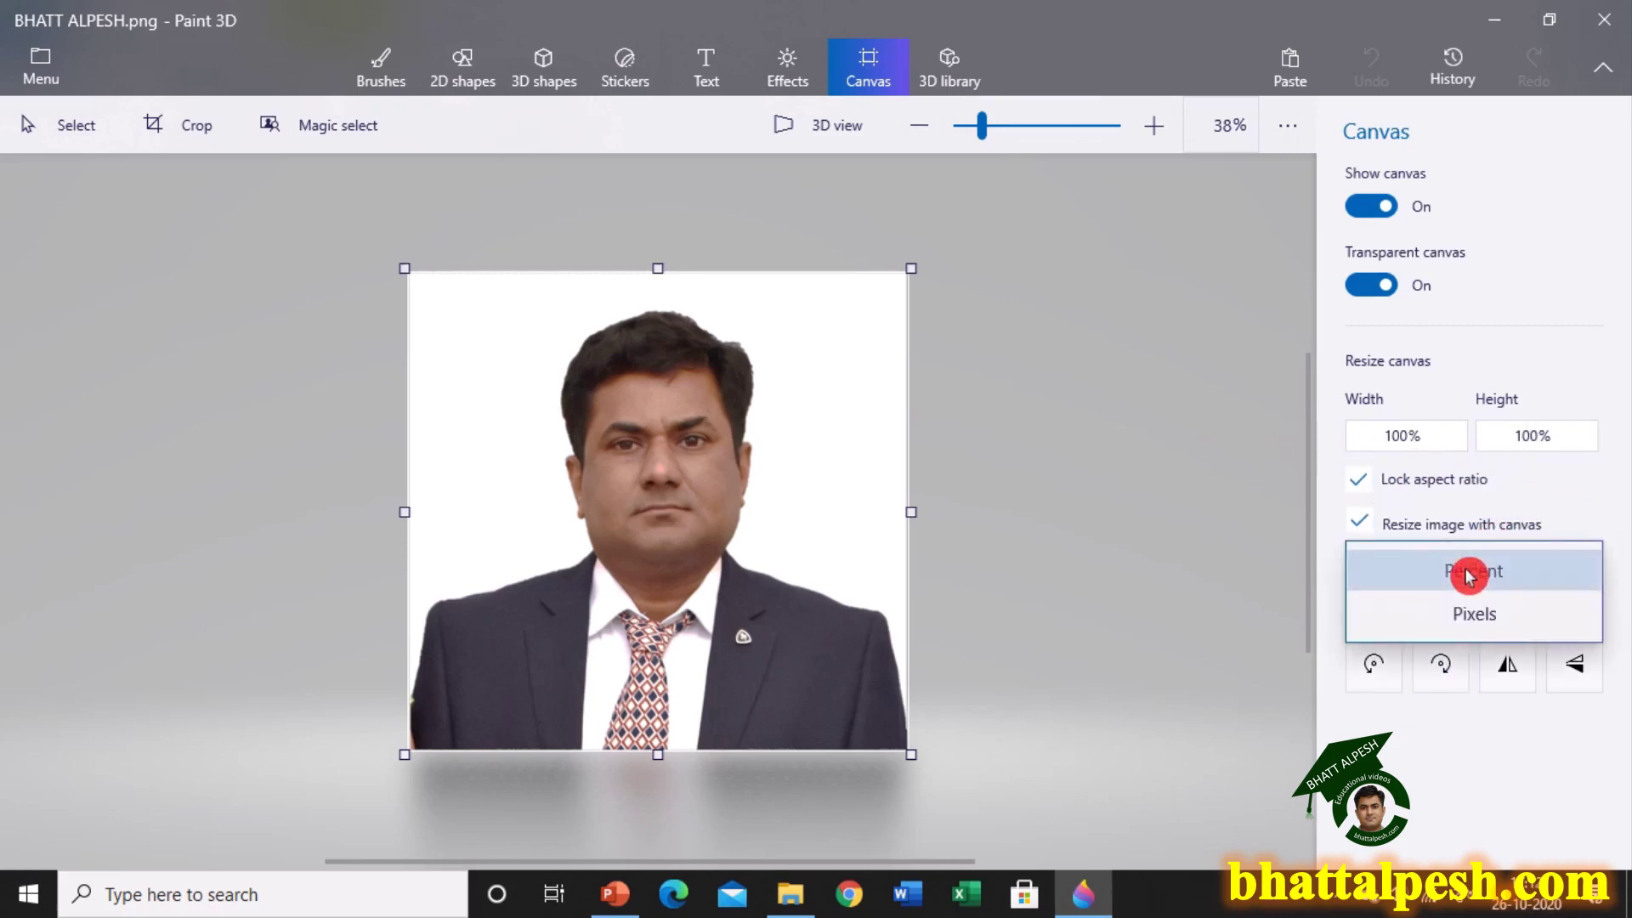
{"action": "left_click", "coordinate": [1471, 615]}
- Resize the canvas together with its image to a width of 100 px, keeping the aspect ratio locked
{"action": "left_click", "coordinate": [1406, 436]}
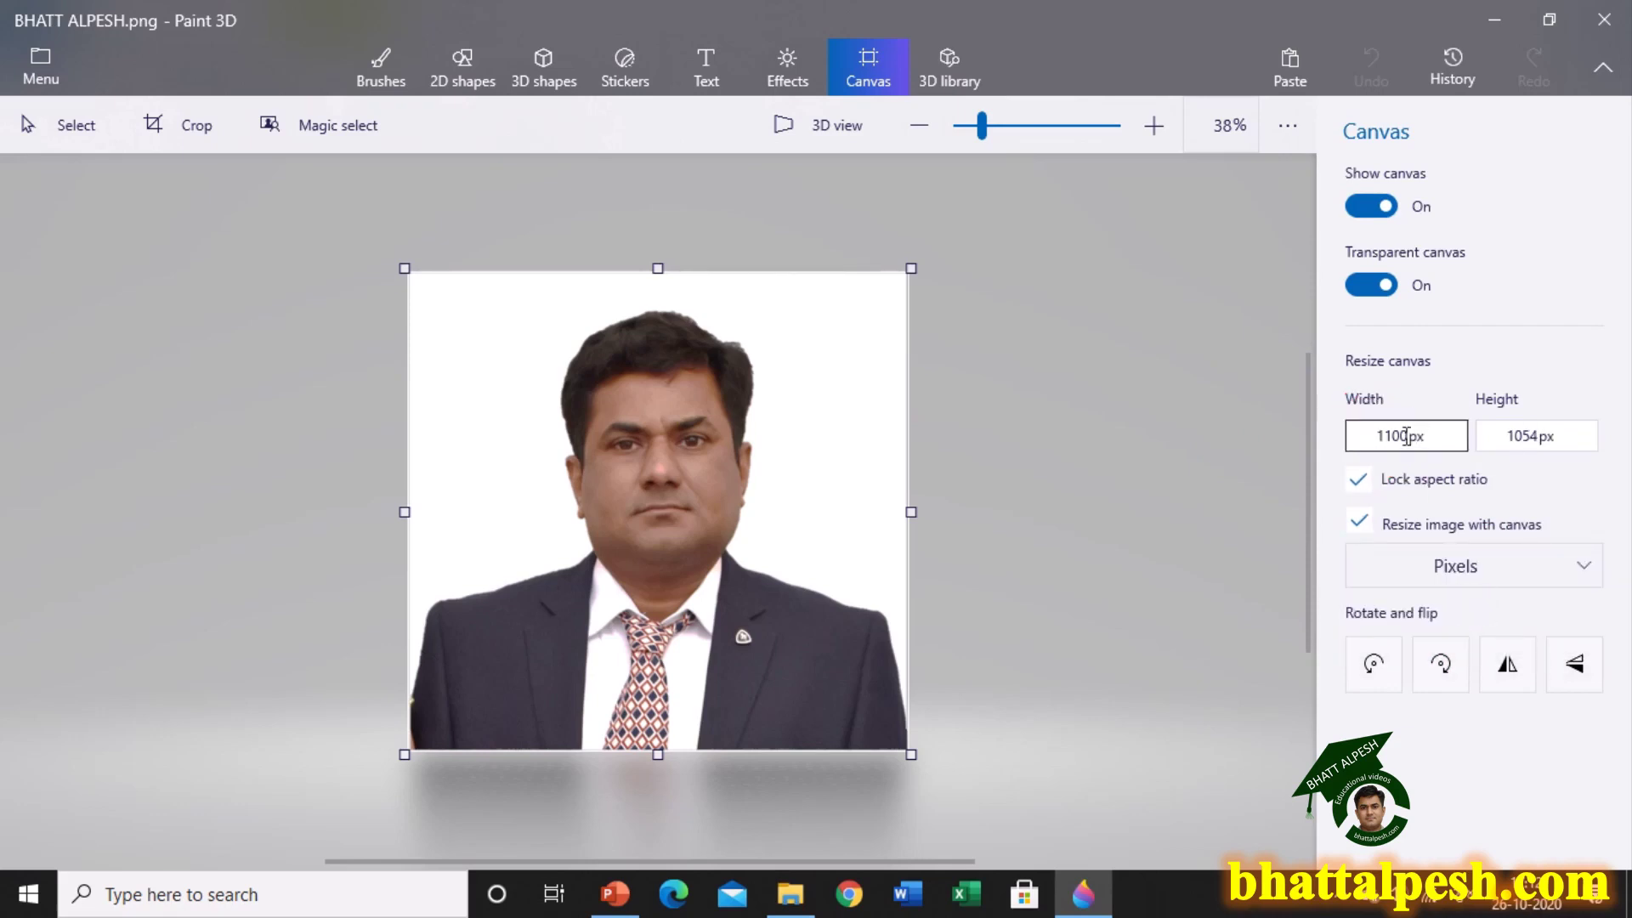
{"action": "double_click", "coordinate": [1402, 436]}
{"action": "left_click", "coordinate": [1427, 602]}
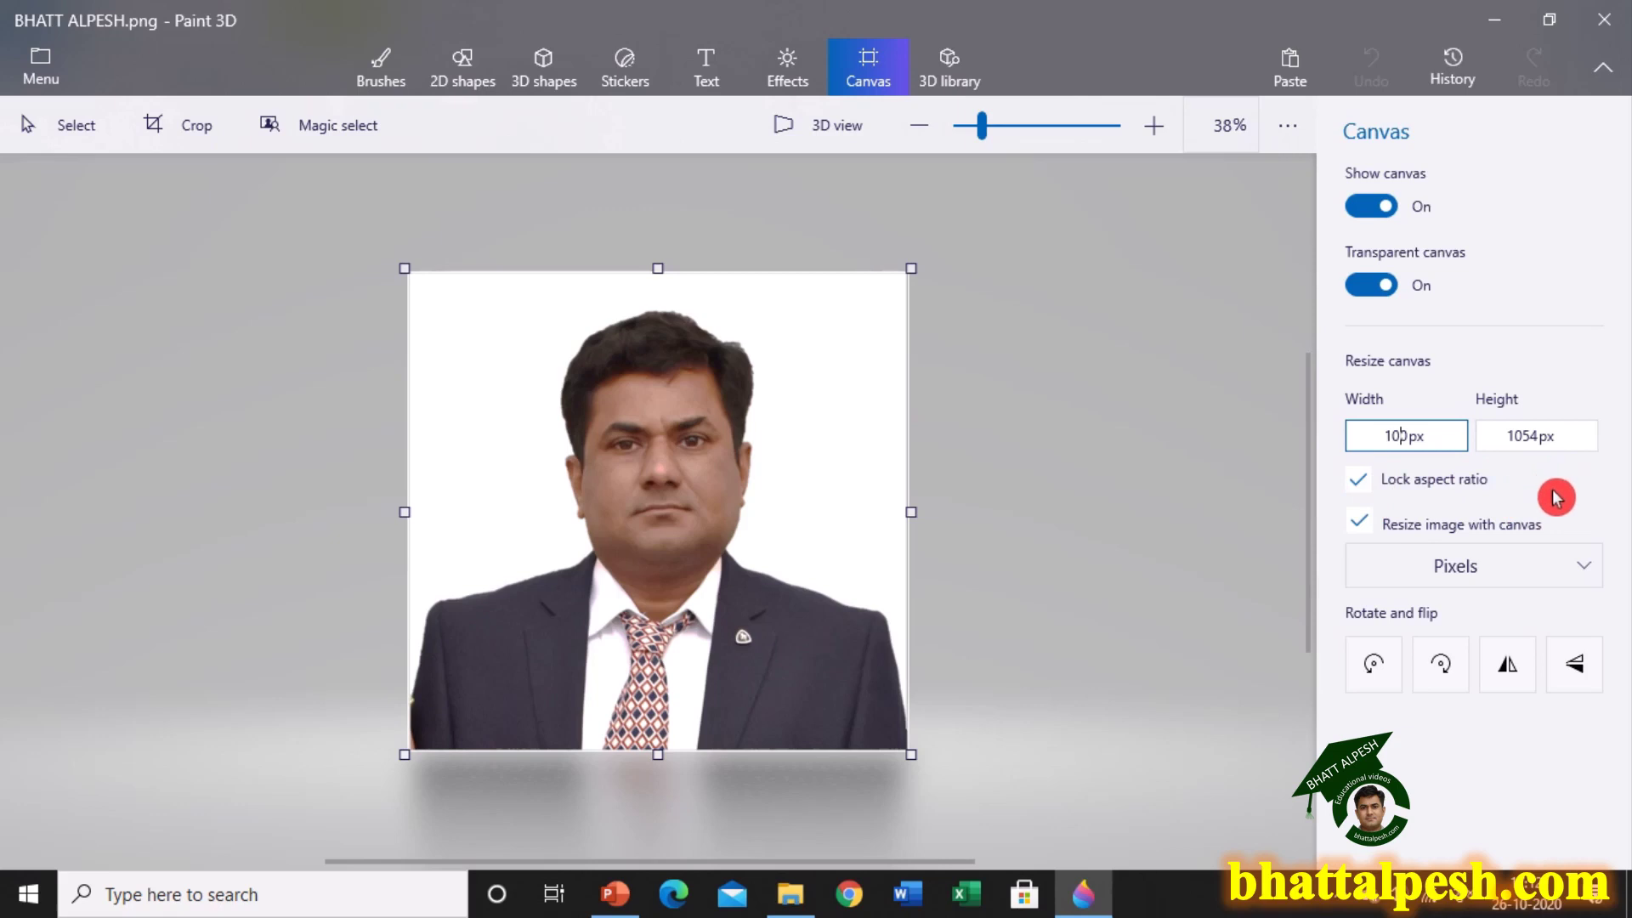
{"action": "left_click", "coordinate": [1526, 484]}
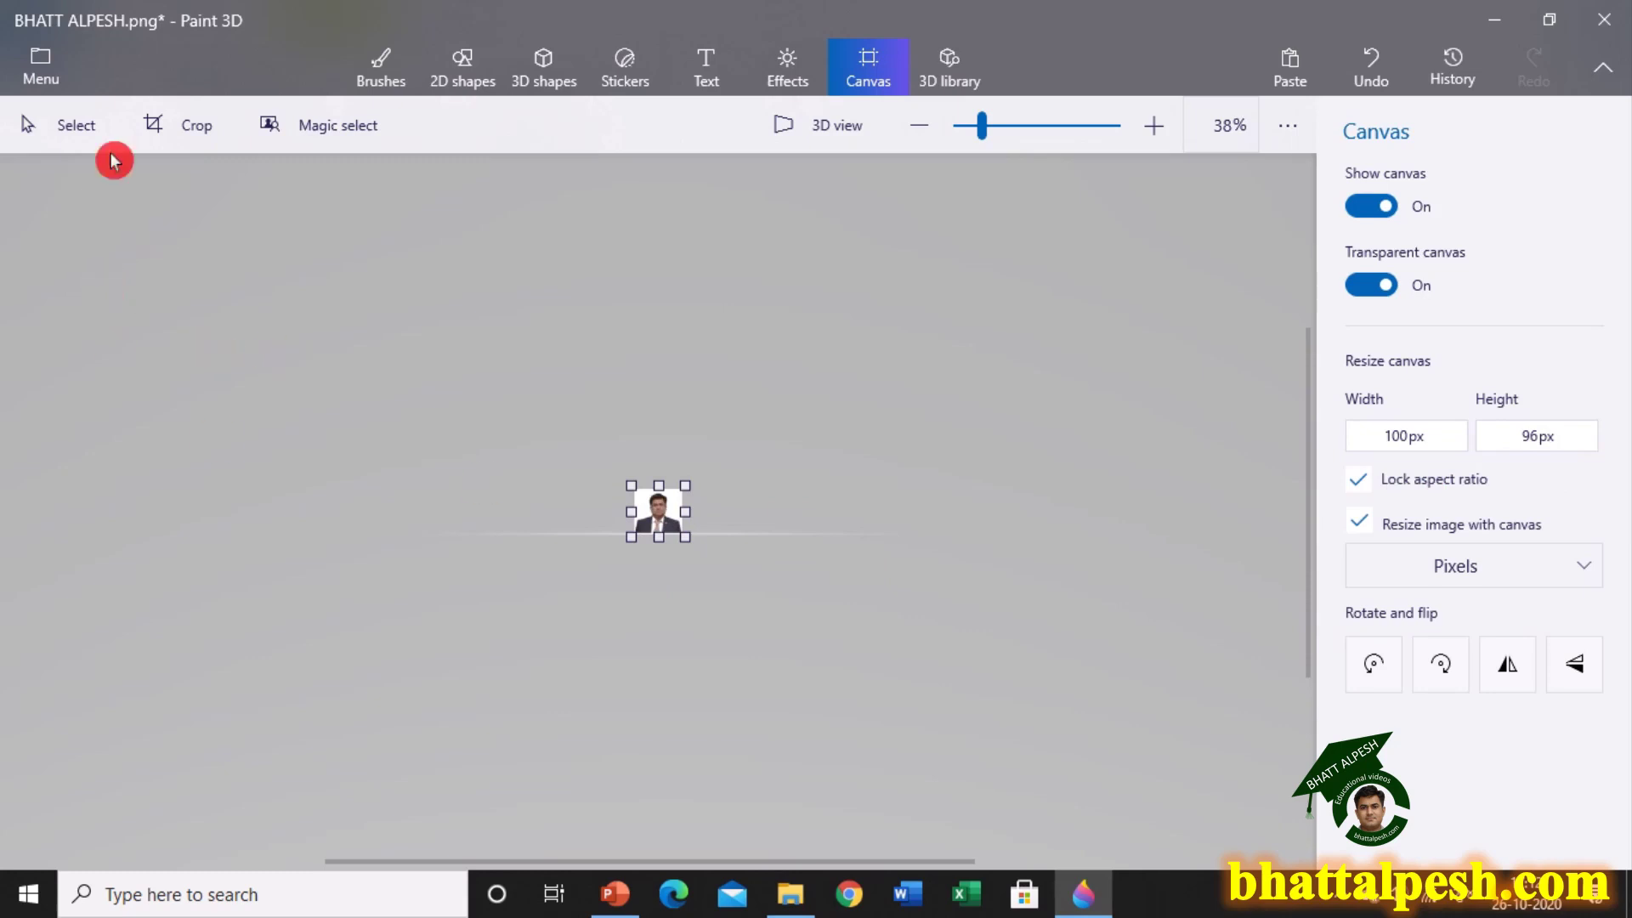
- Save a copy of the resized portrait as a 2D PNG image named 3 in the MY PHOTO folder, switching the keyboard language to English (United States)
{"action": "left_click", "coordinate": [47, 68]}
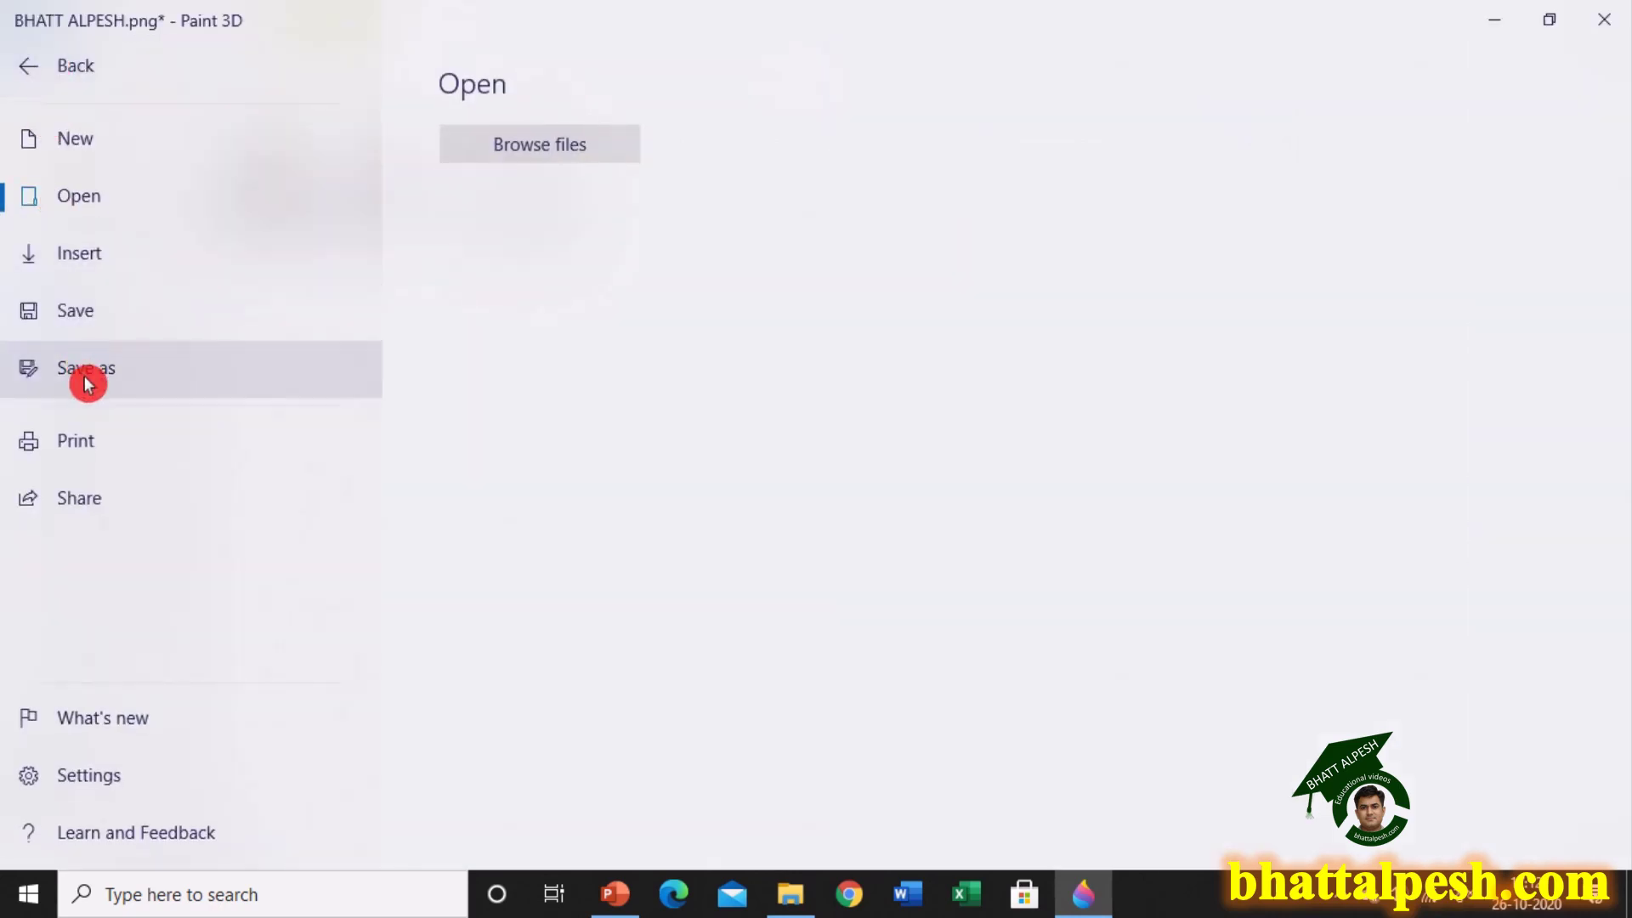
{"action": "left_click", "coordinate": [86, 383]}
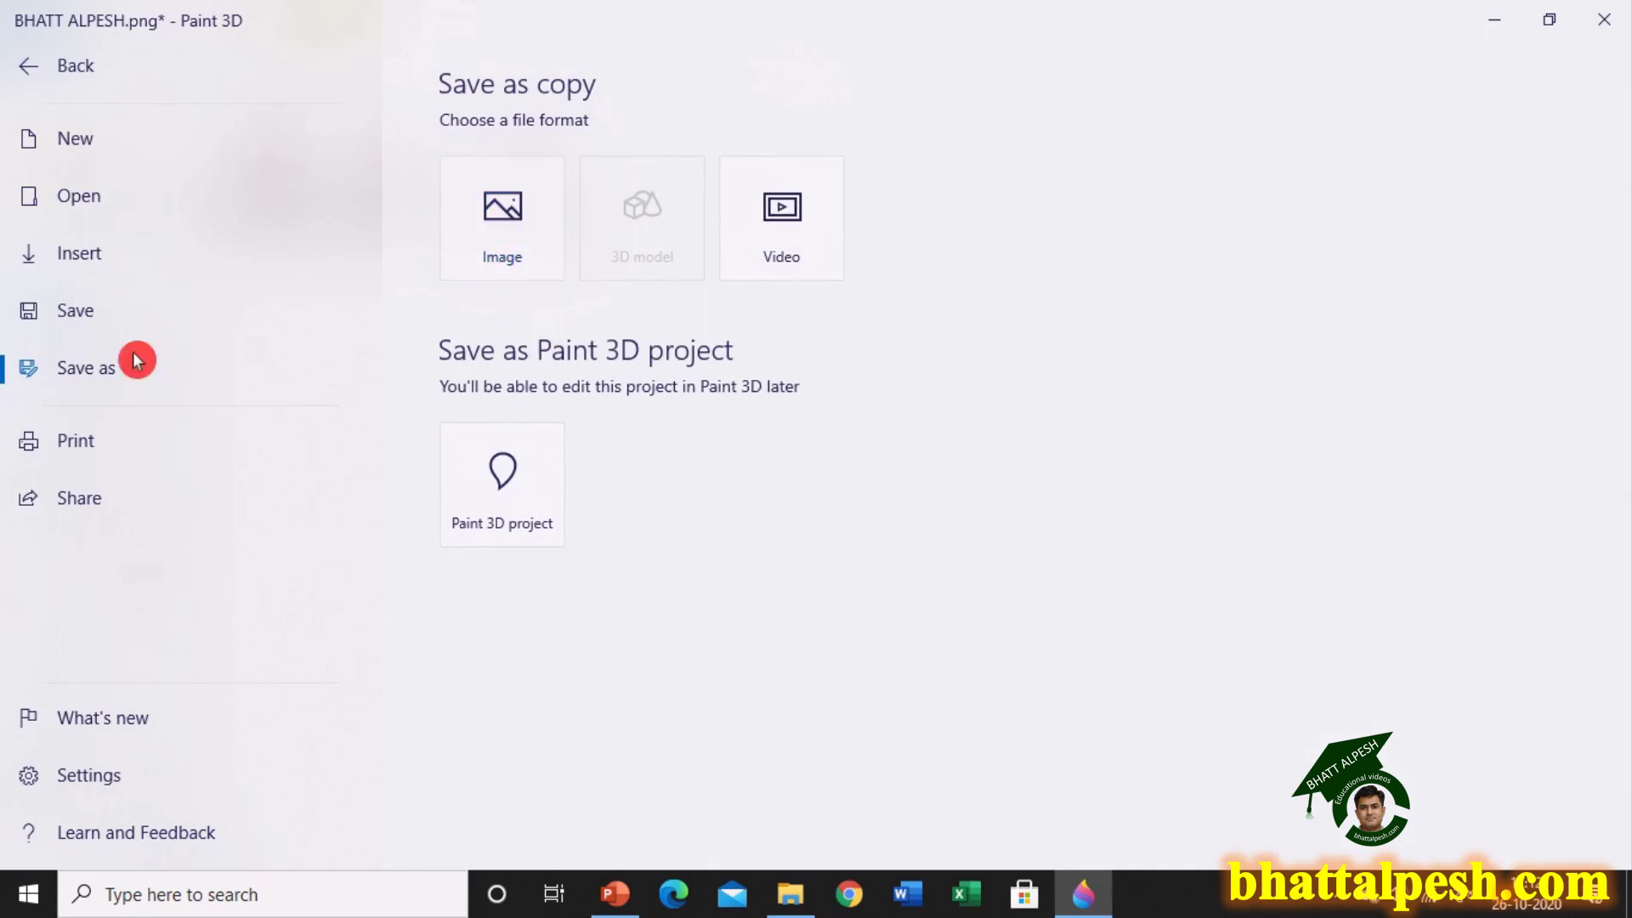
{"action": "left_click", "coordinate": [507, 216]}
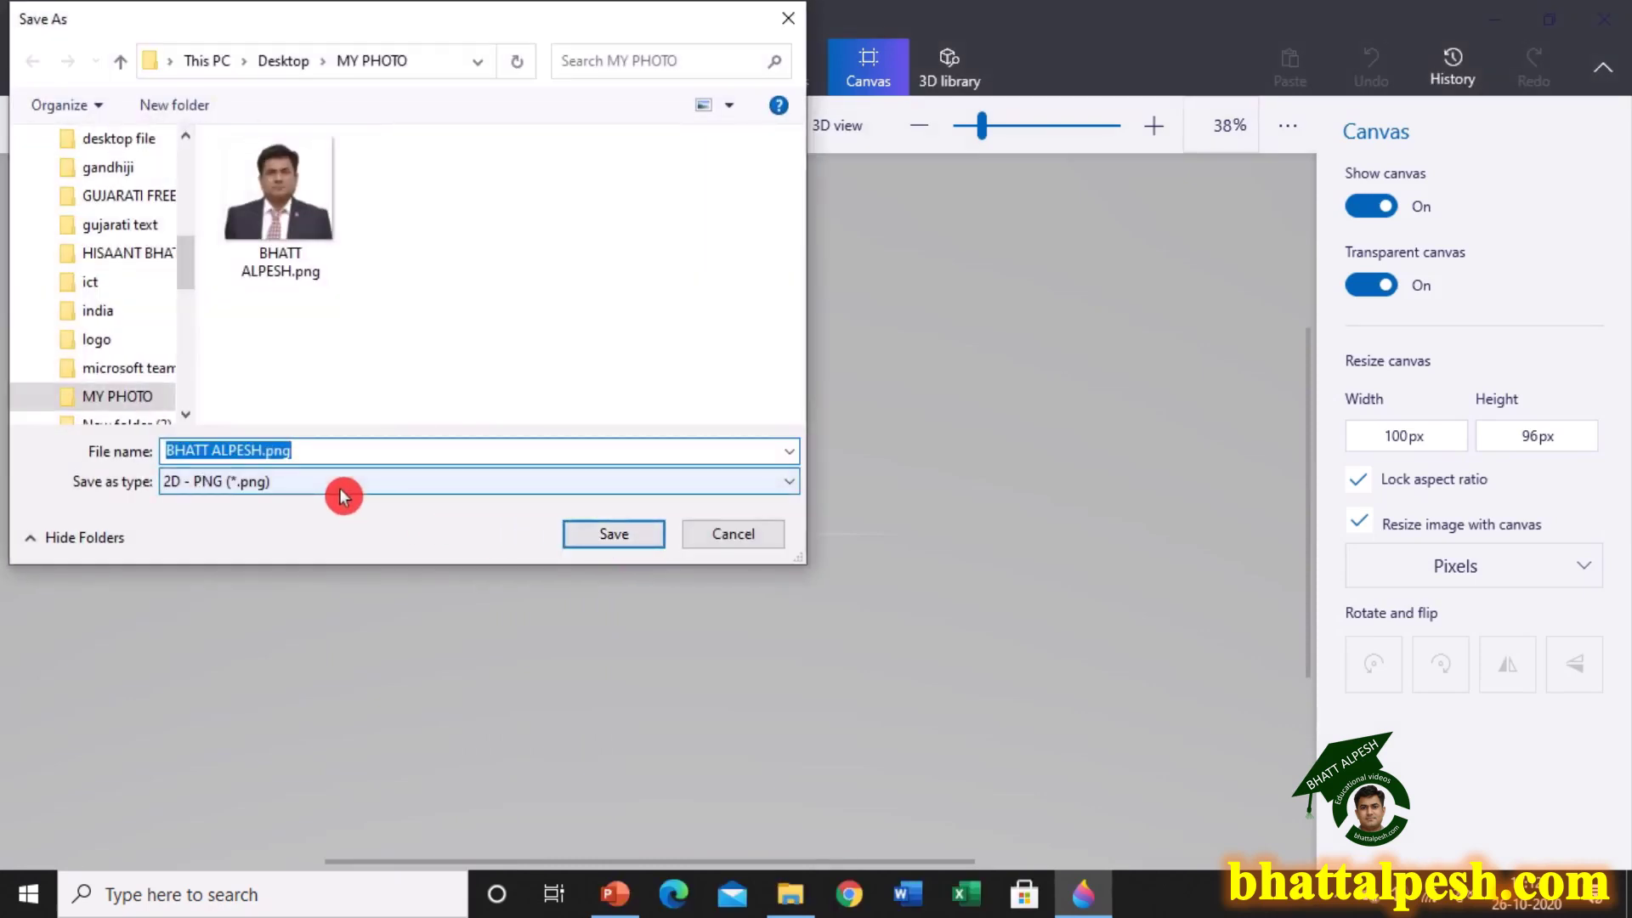
{"action": "type", "text": "3"}
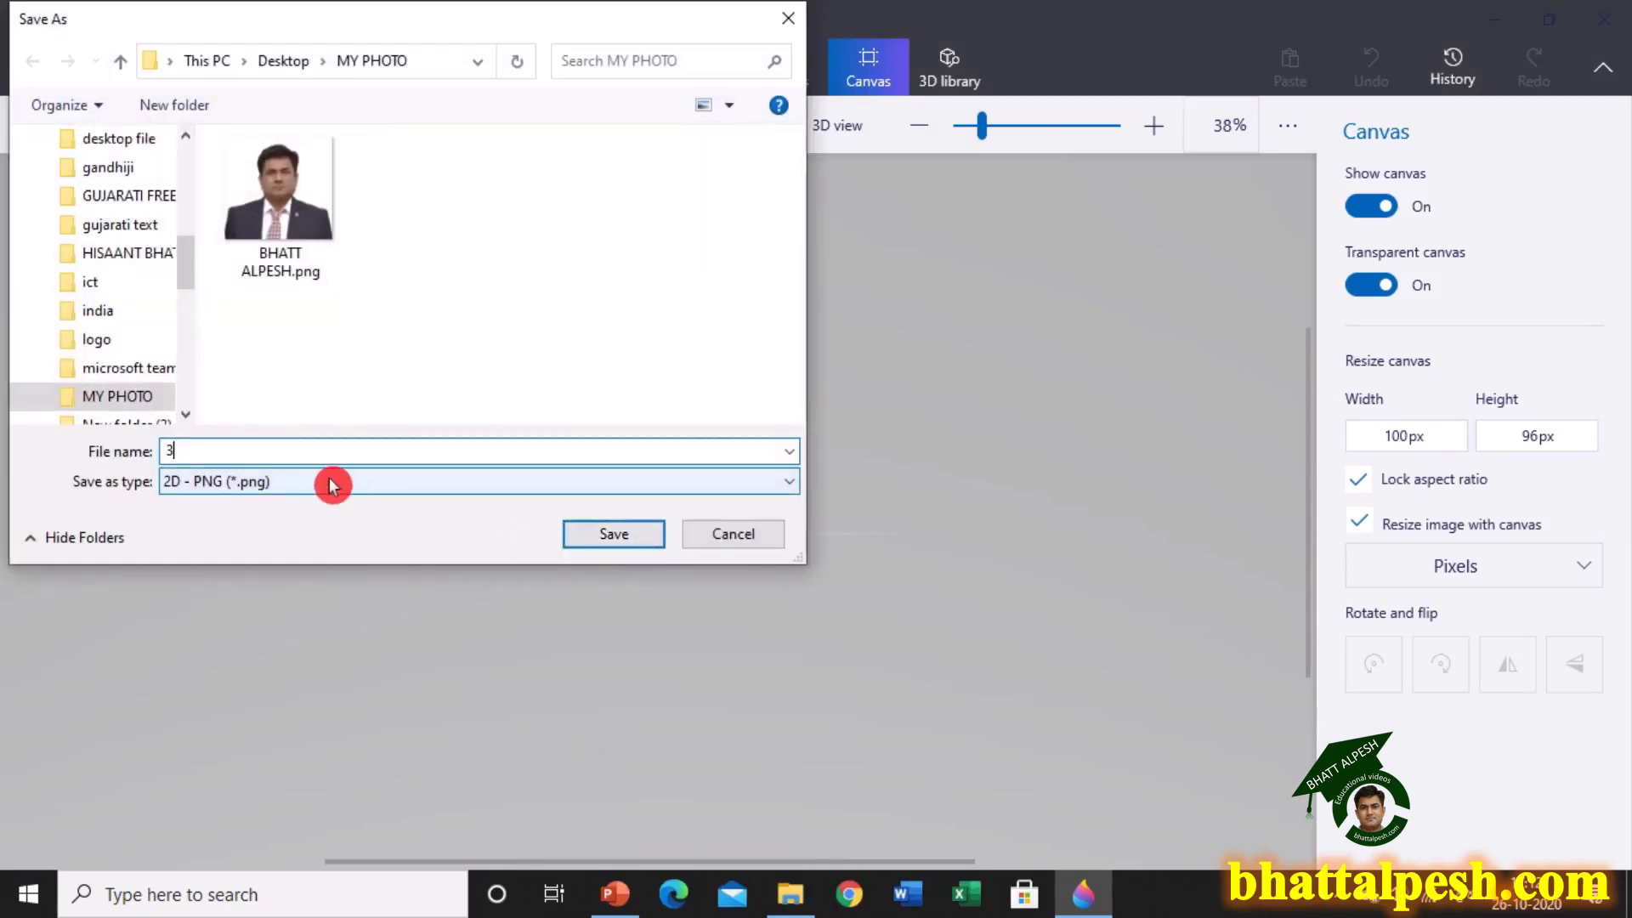
{"action": "left_click", "coordinate": [1467, 902]}
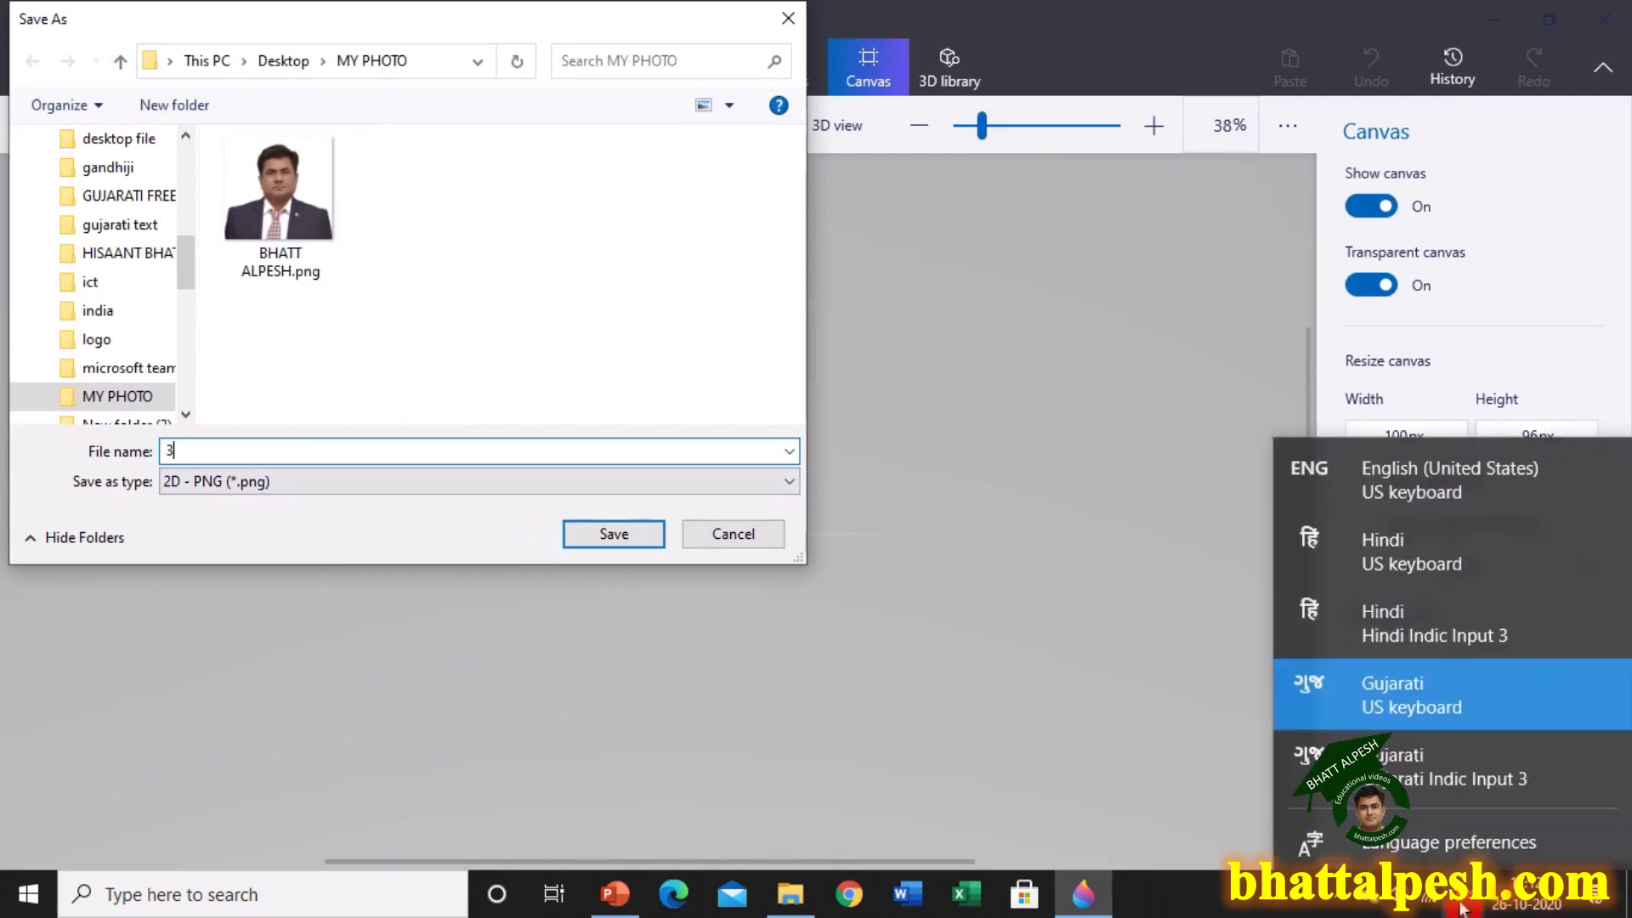
{"action": "left_click", "coordinate": [1346, 481]}
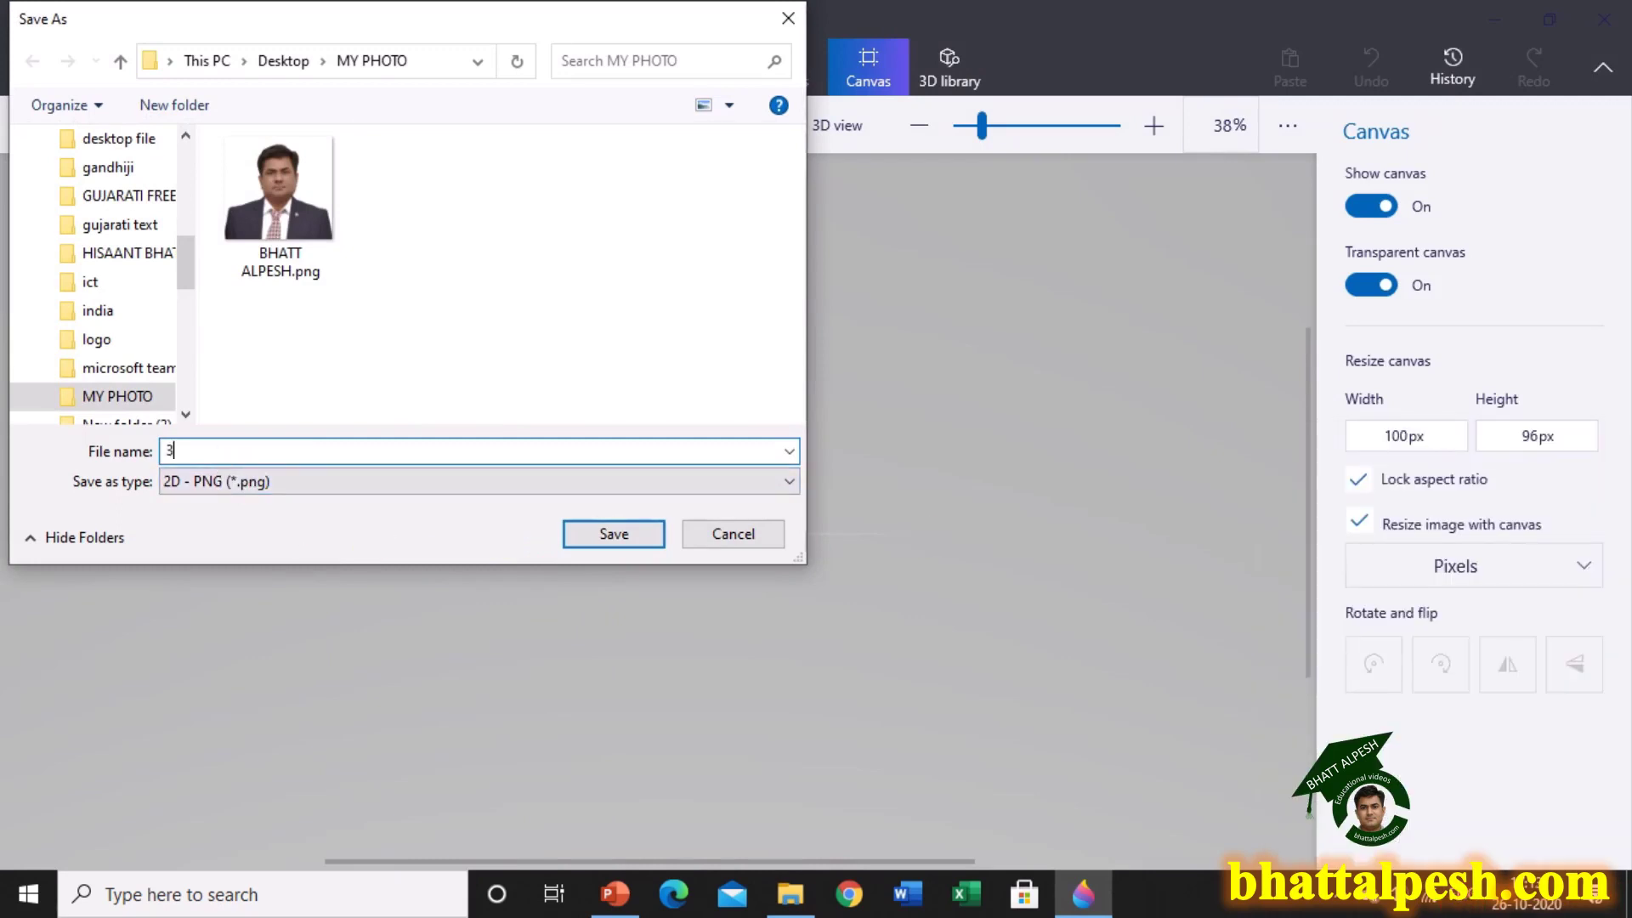
{"action": "left_click", "coordinate": [270, 485]}
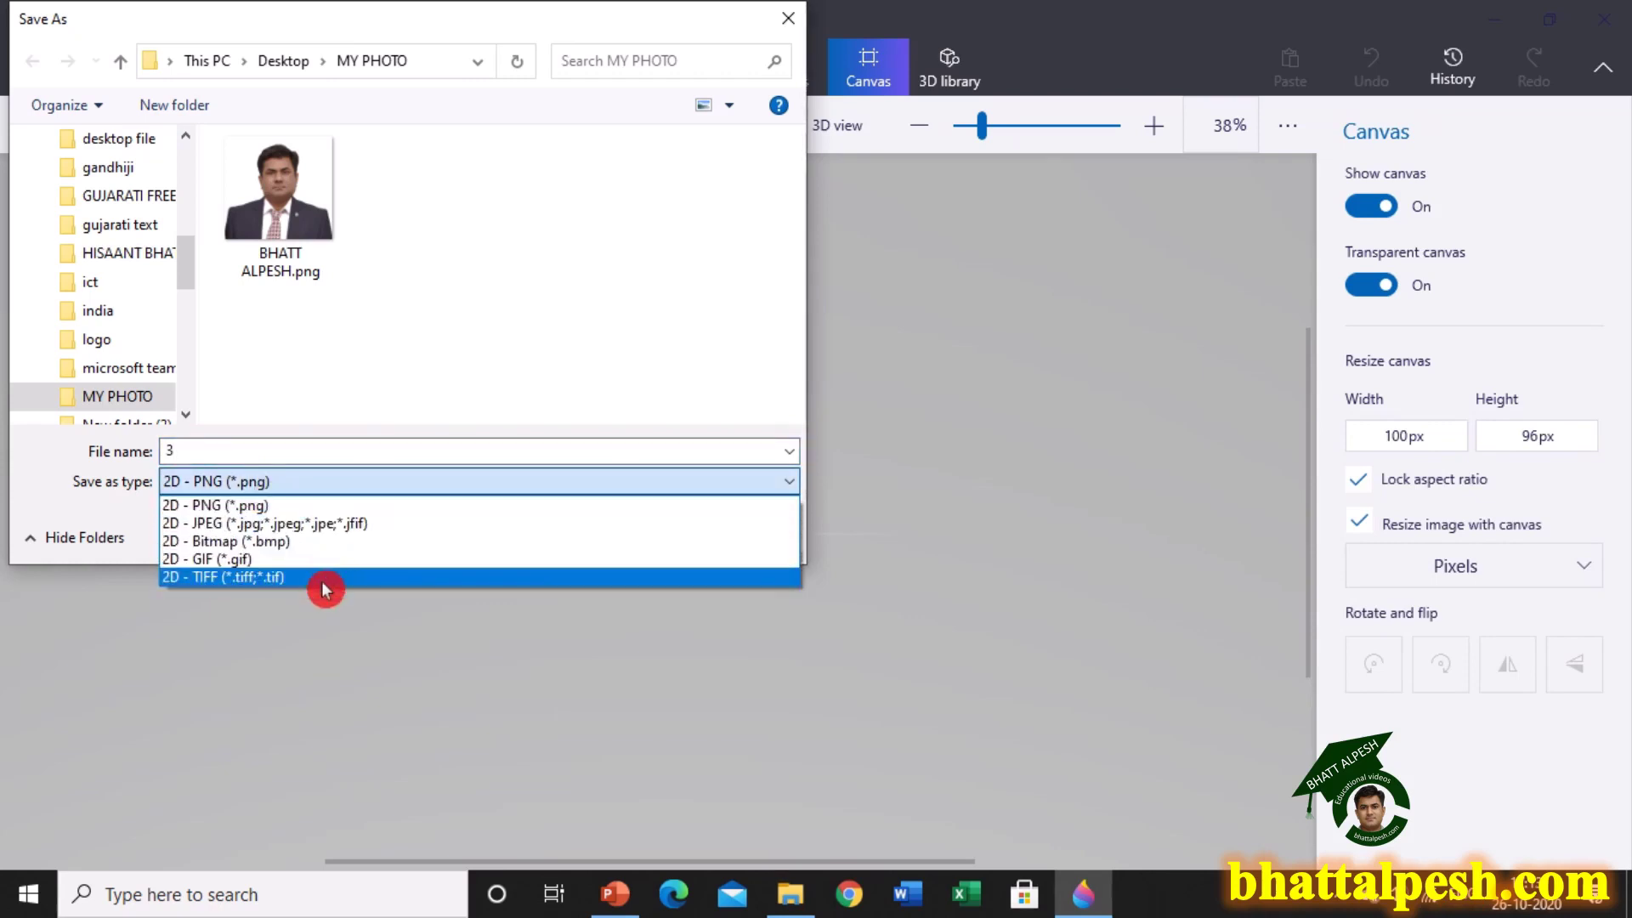
{"action": "left_click", "coordinate": [272, 508]}
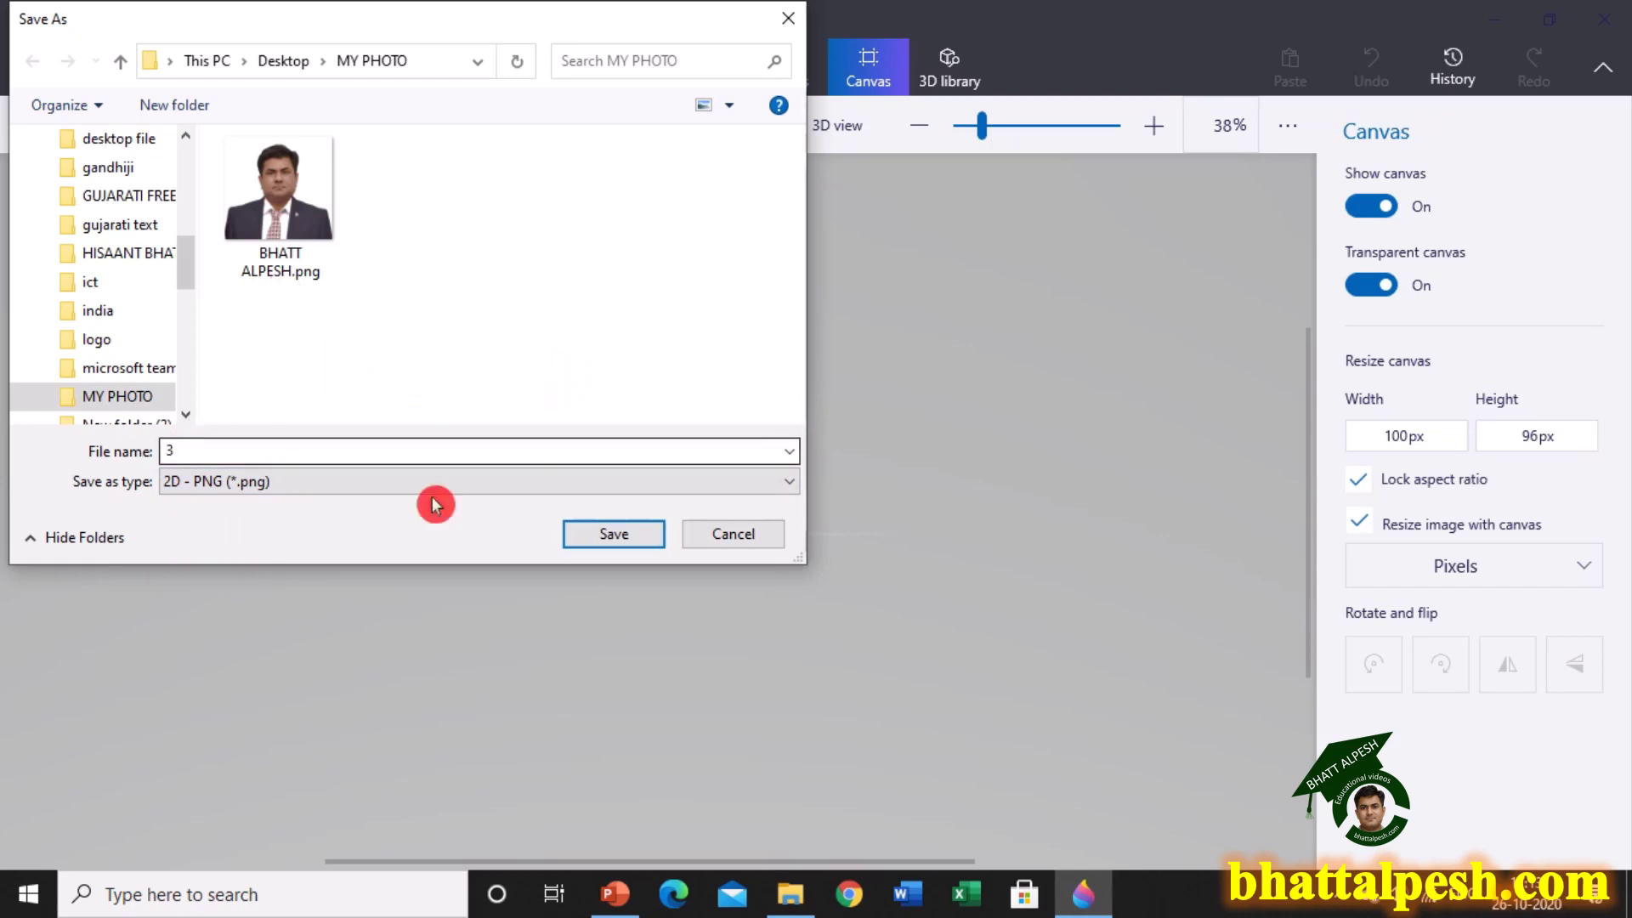
{"action": "left_click", "coordinate": [625, 535]}
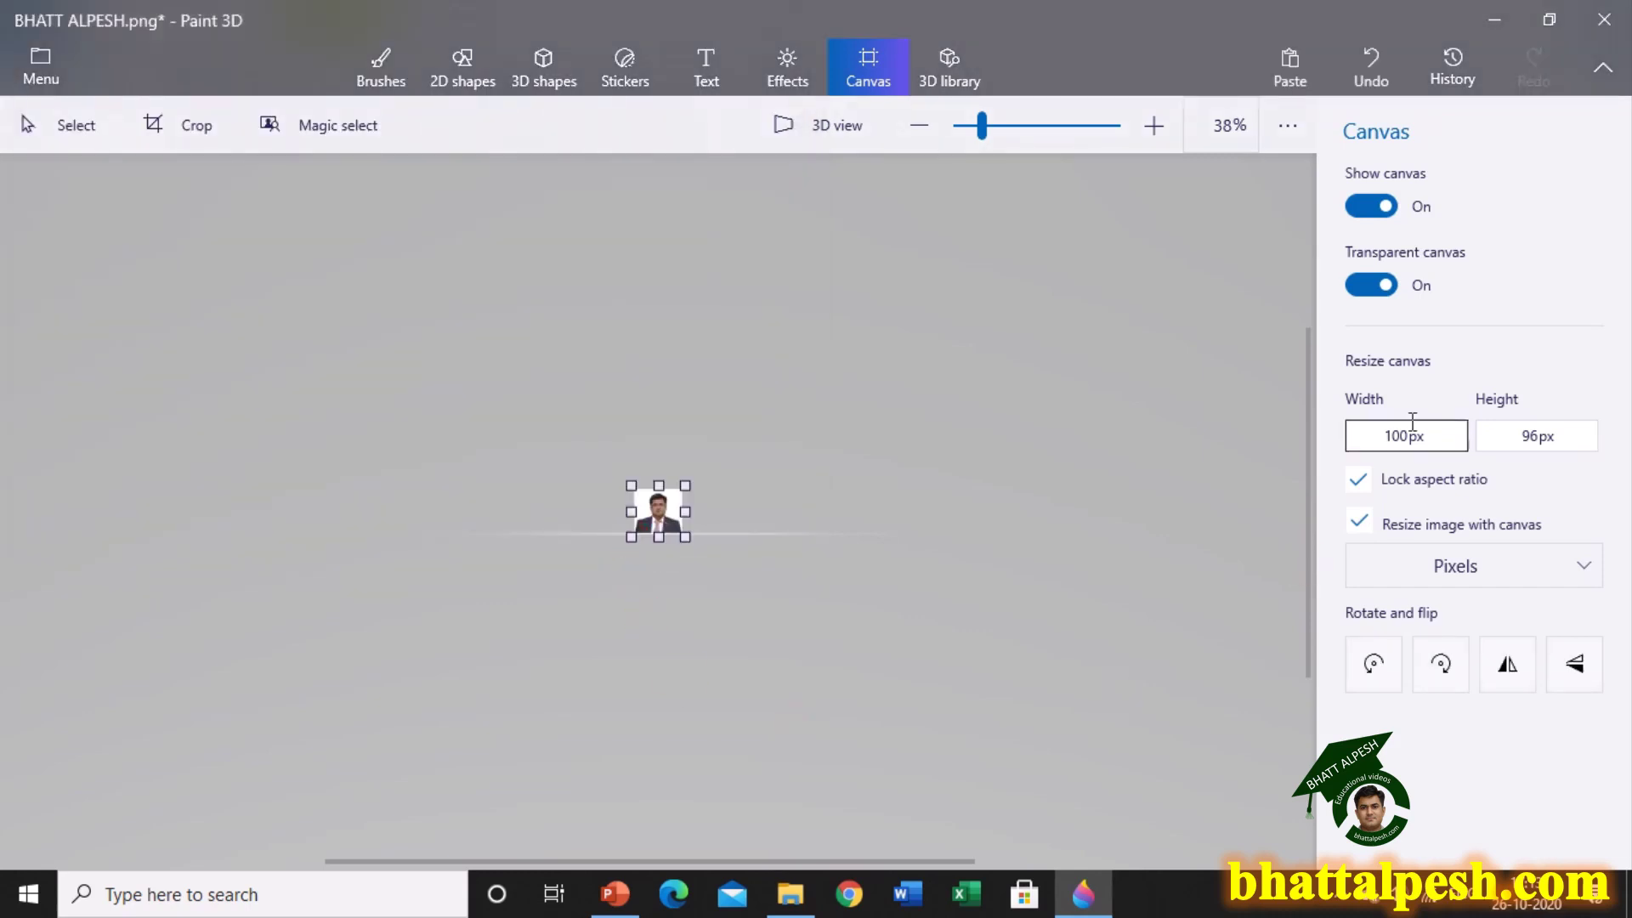
- Close Paint 3D without saving changes to the original, and compare the file details of the original PNG and 3.png in the folder
{"action": "left_click", "coordinate": [1603, 18]}
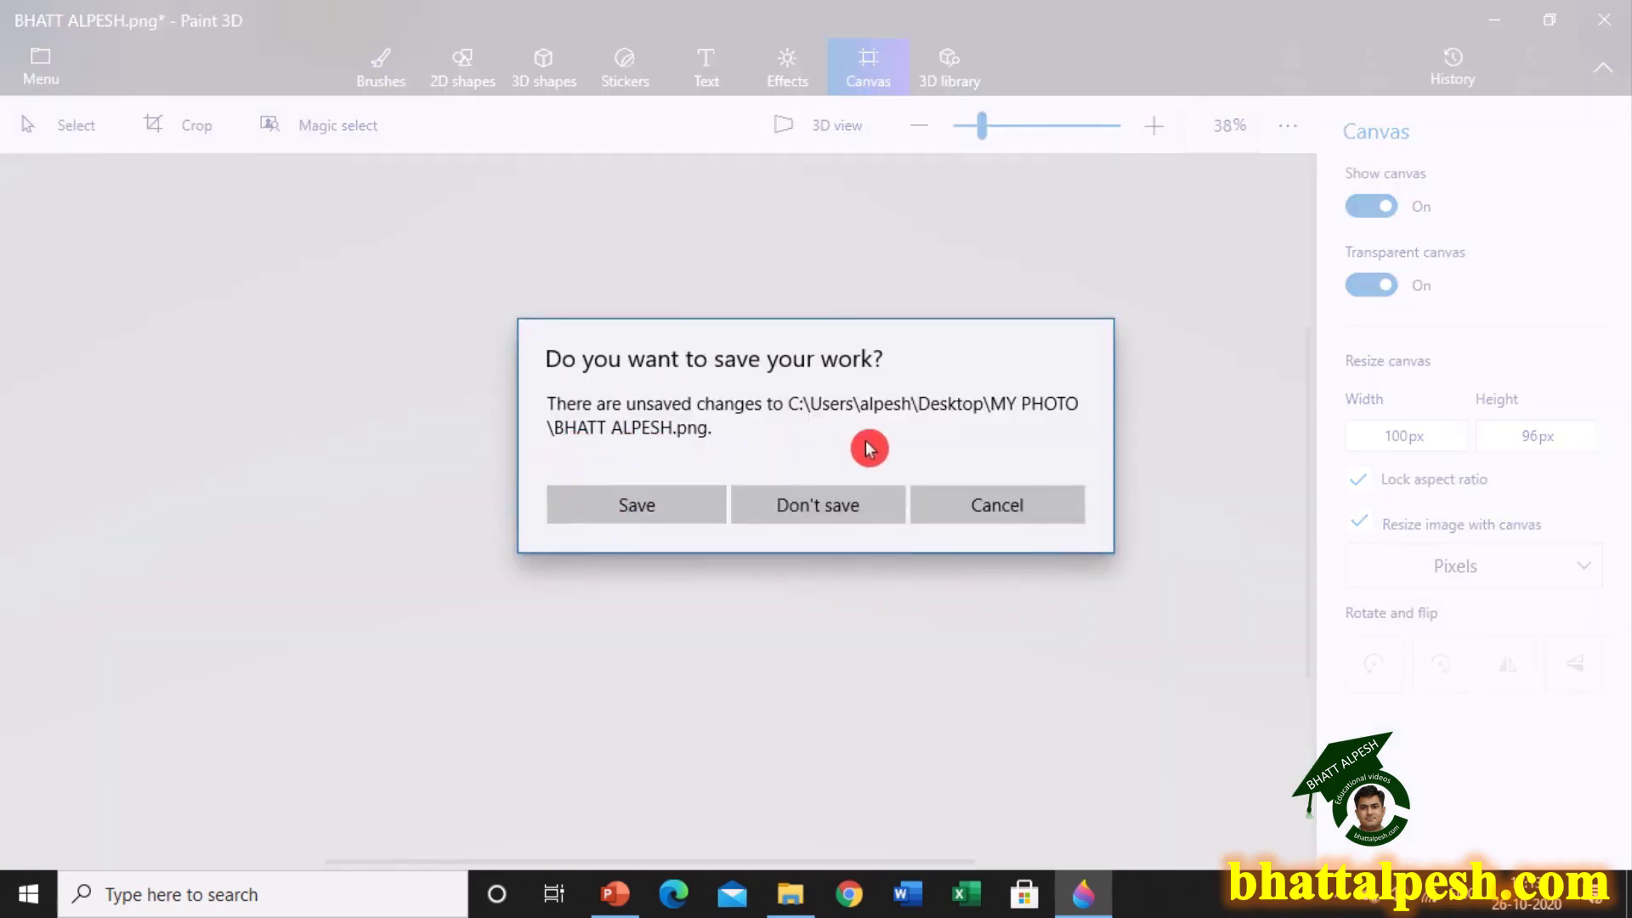
{"action": "left_click", "coordinate": [796, 510]}
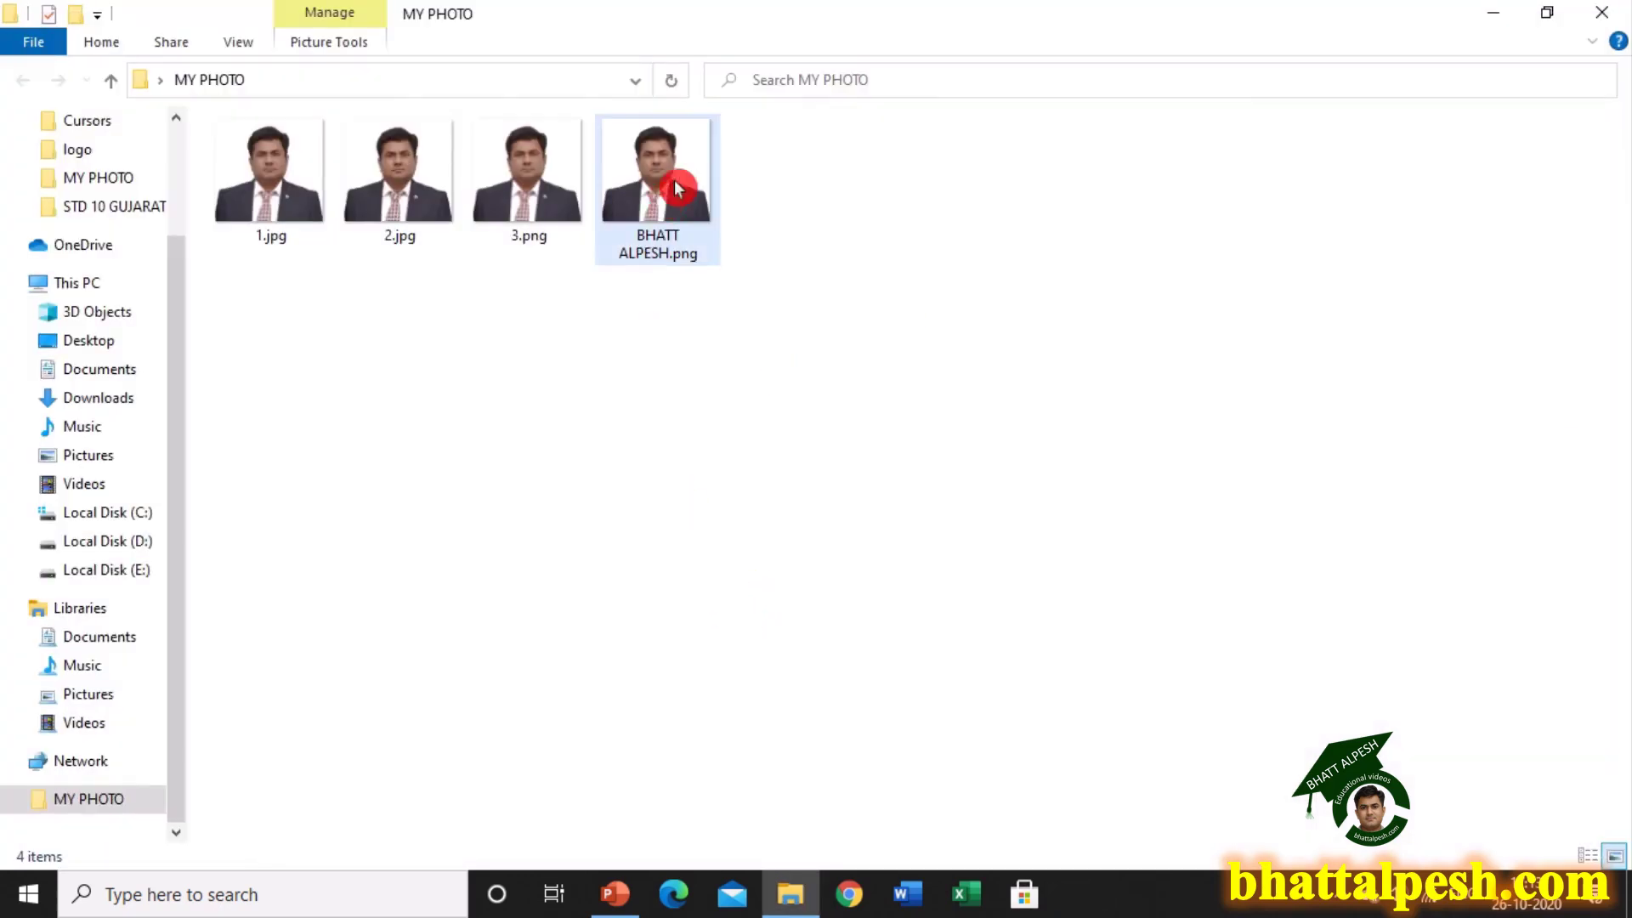
{"action": "mouse_move", "coordinate": [649, 209]}
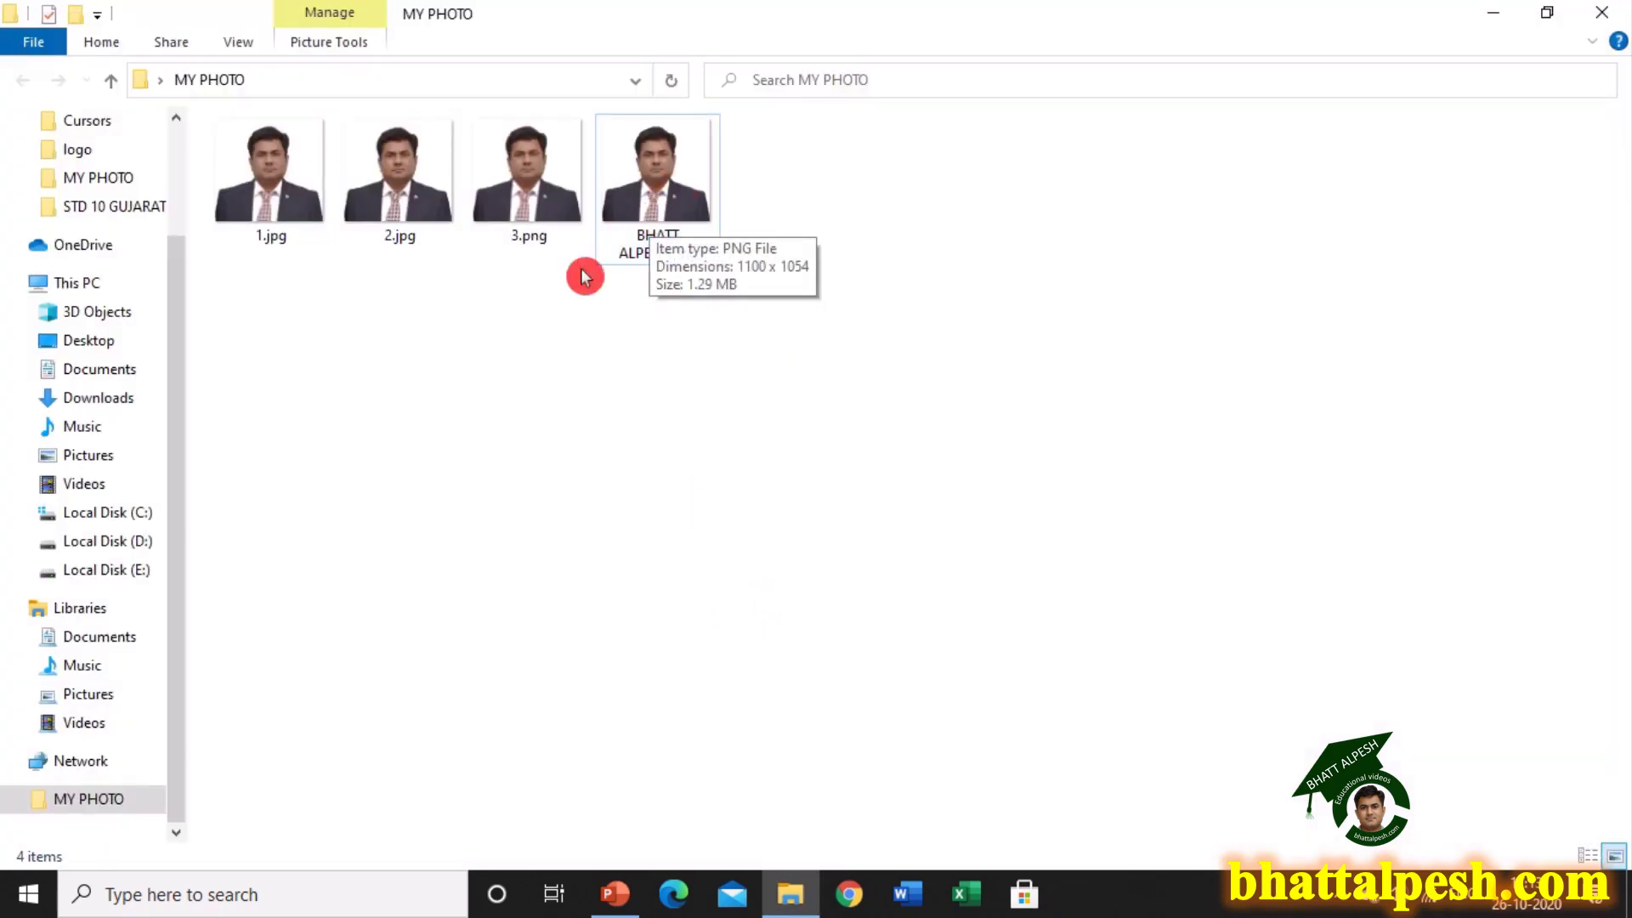
{"action": "mouse_move", "coordinate": [518, 176]}
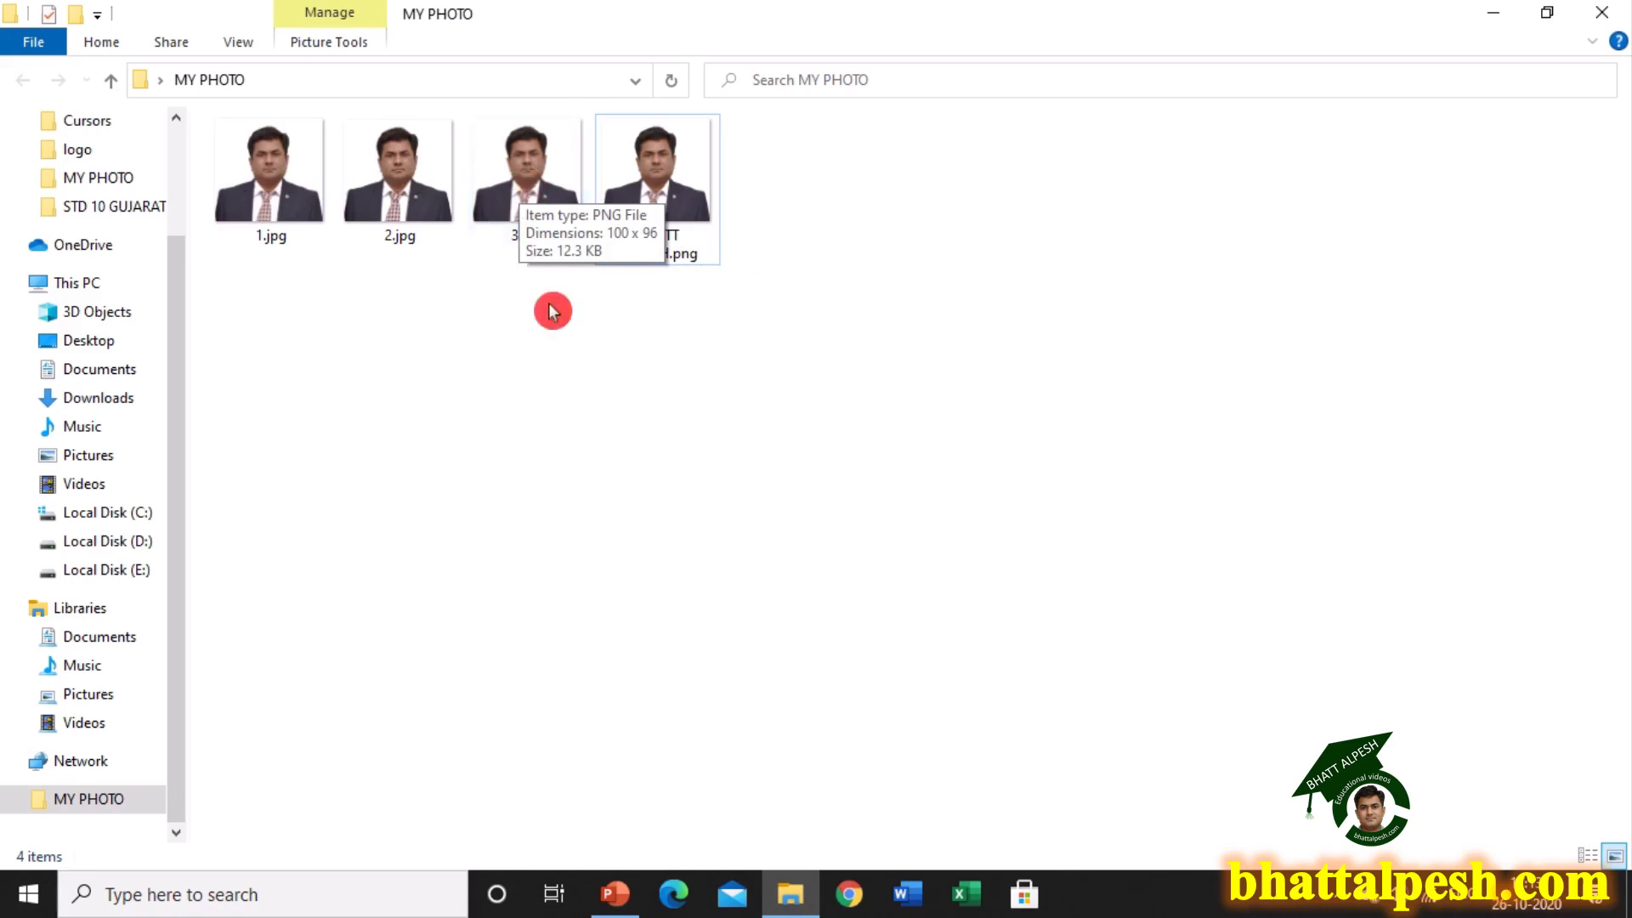
{"action": "left_click", "coordinate": [522, 189]}
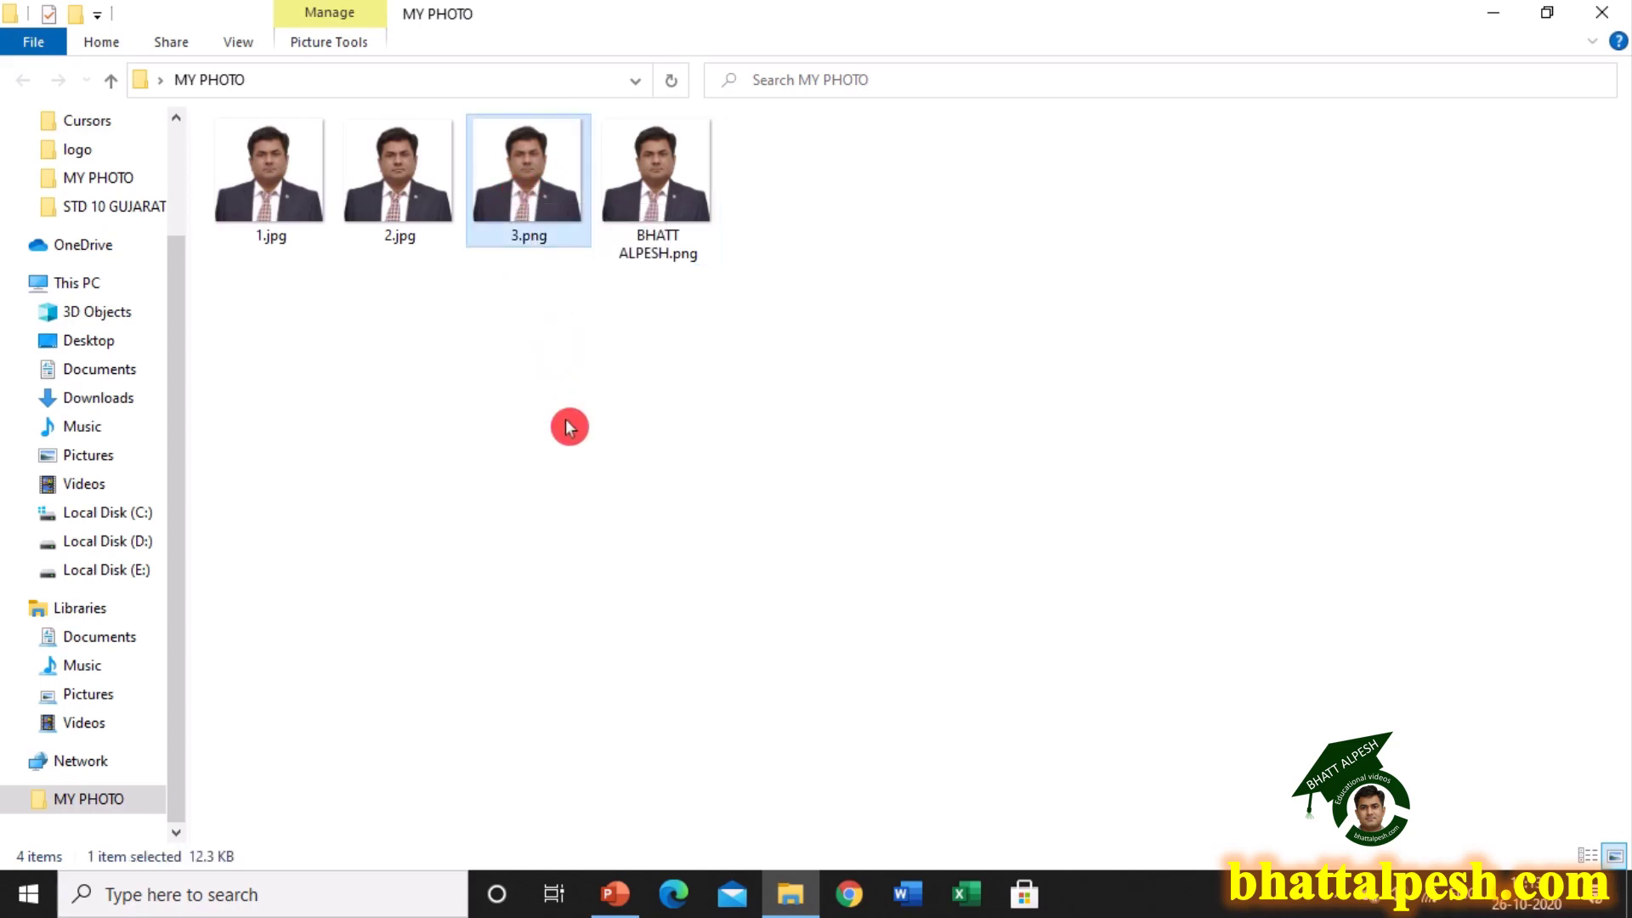